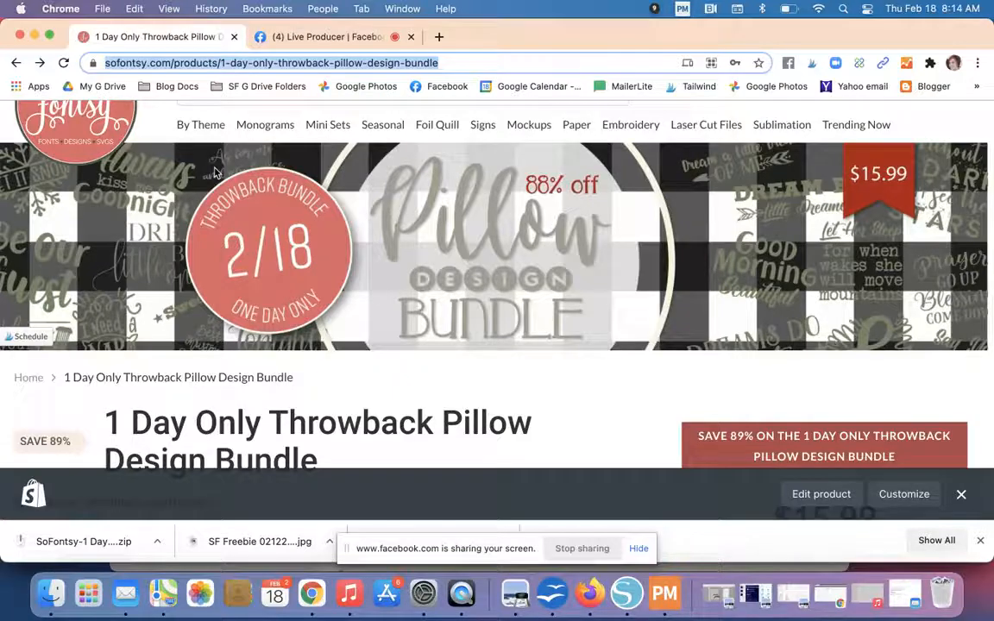
- Look through the designs and styled pillow mockups included in the 1 Day Only Throwback Pillow Design Bundle
scroll(216, 172, "down", 3)
scroll(216, 173, "up", 1)
scroll(216, 172, "down", 10)
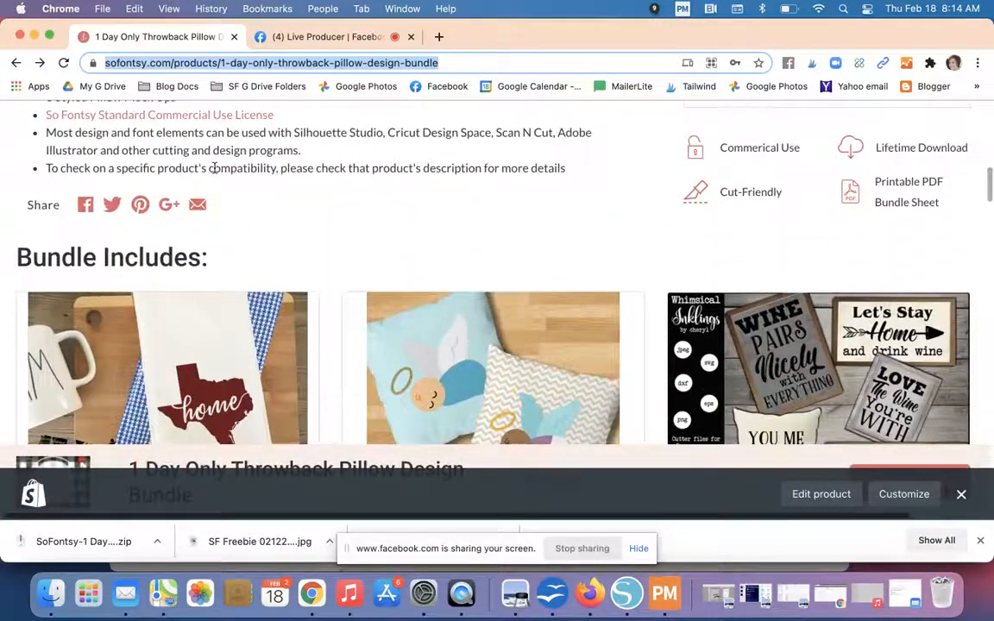
scroll(214, 168, "down", 5)
scroll(216, 172, "down", 6)
scroll(216, 173, "down", 1)
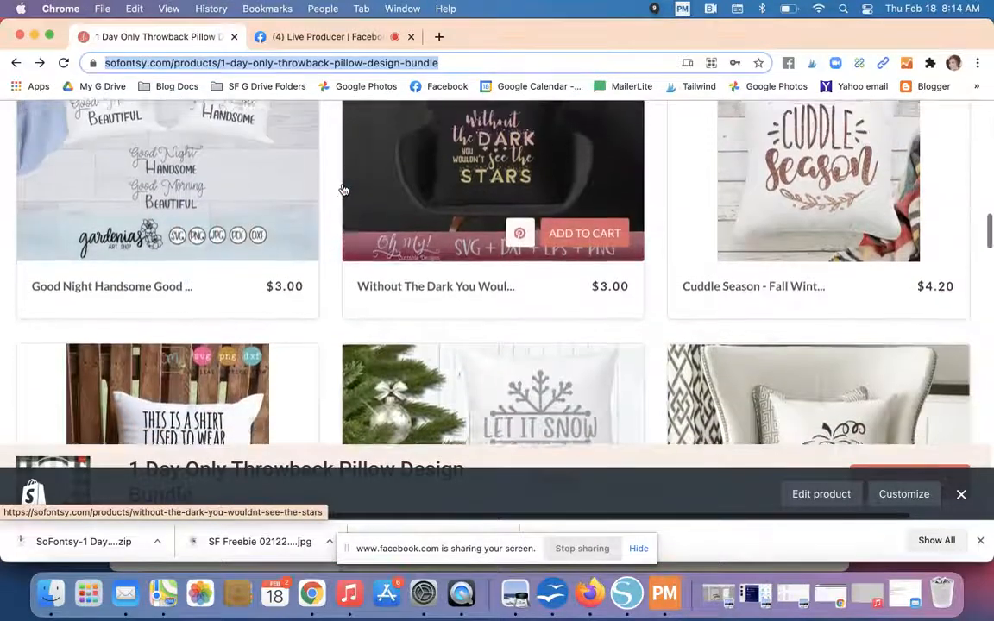
scroll(344, 189, "down", 9)
scroll(695, 258, "down", 3)
scroll(186, 216, "down", 3)
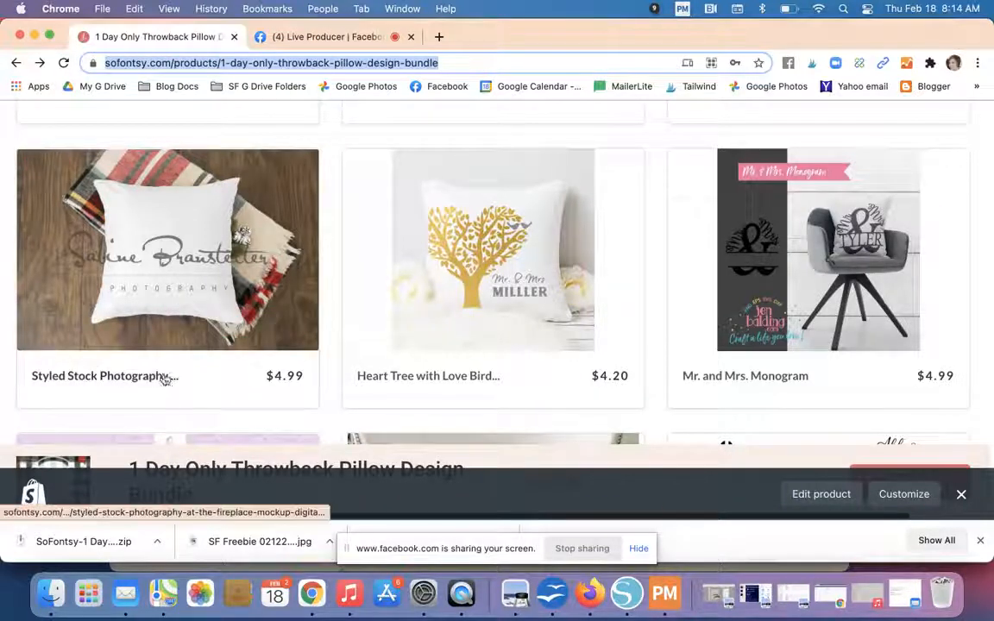
scroll(165, 384, "down", 7)
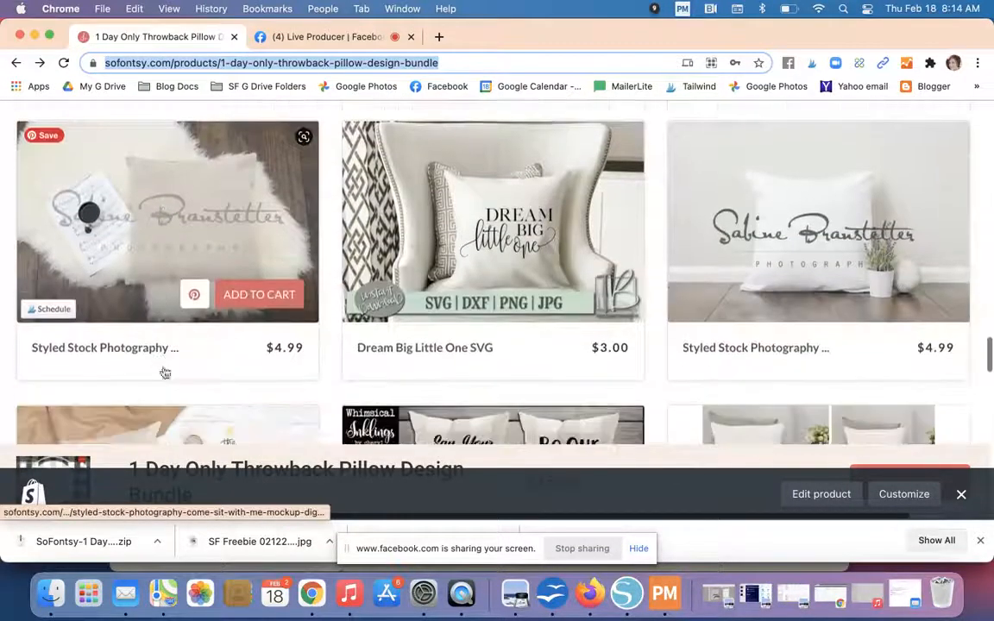
scroll(807, 229, "down", 3)
scroll(803, 226, "up", 2)
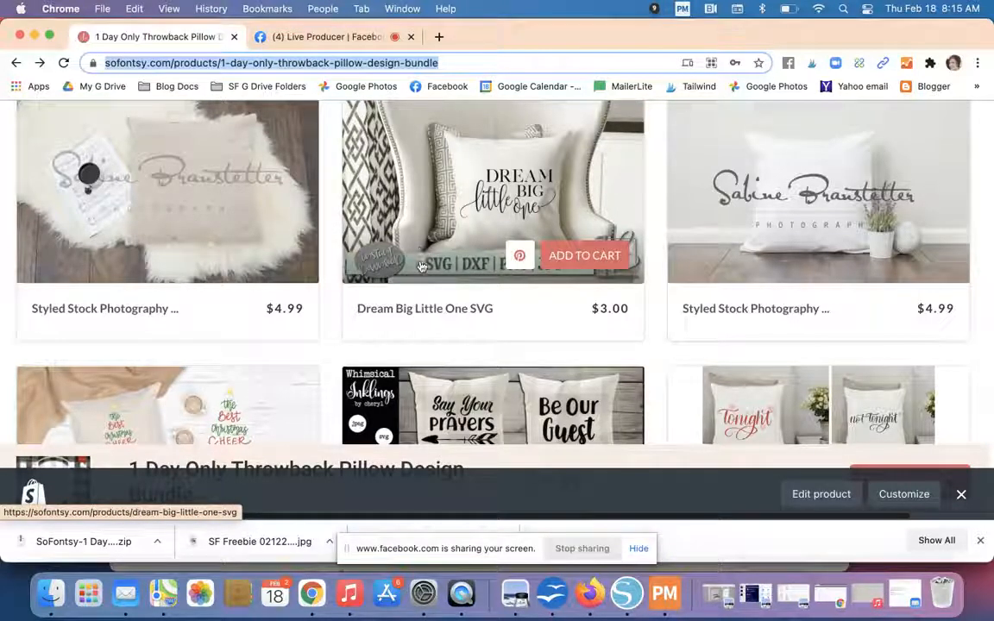
- Switch to Silhouette Studio and create a new document with machine Auto (Cameo 4) and cutting mat Auto (Cameo)
left_click(629, 604)
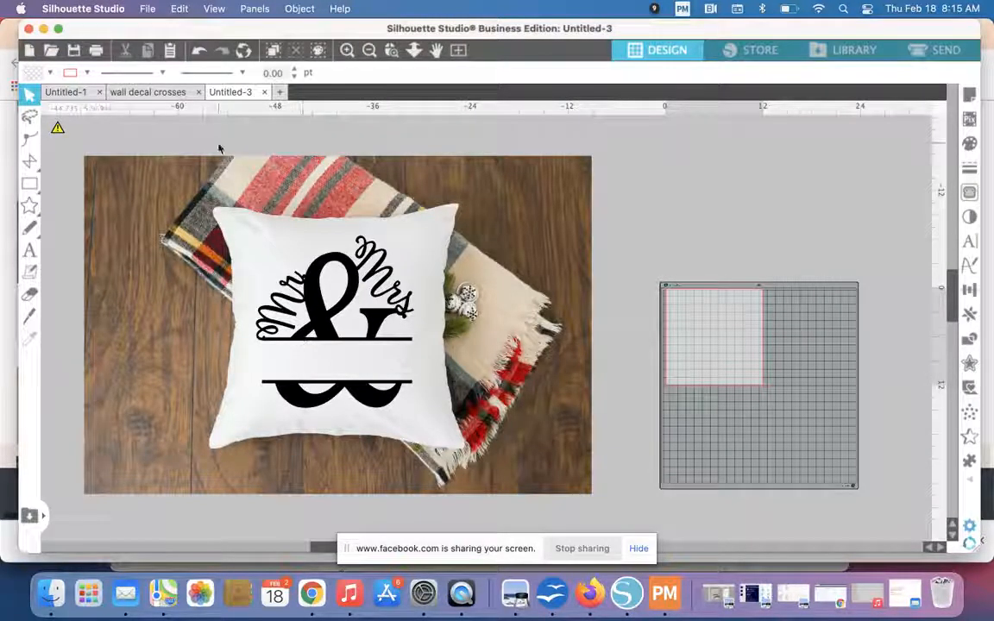
left_click(279, 93)
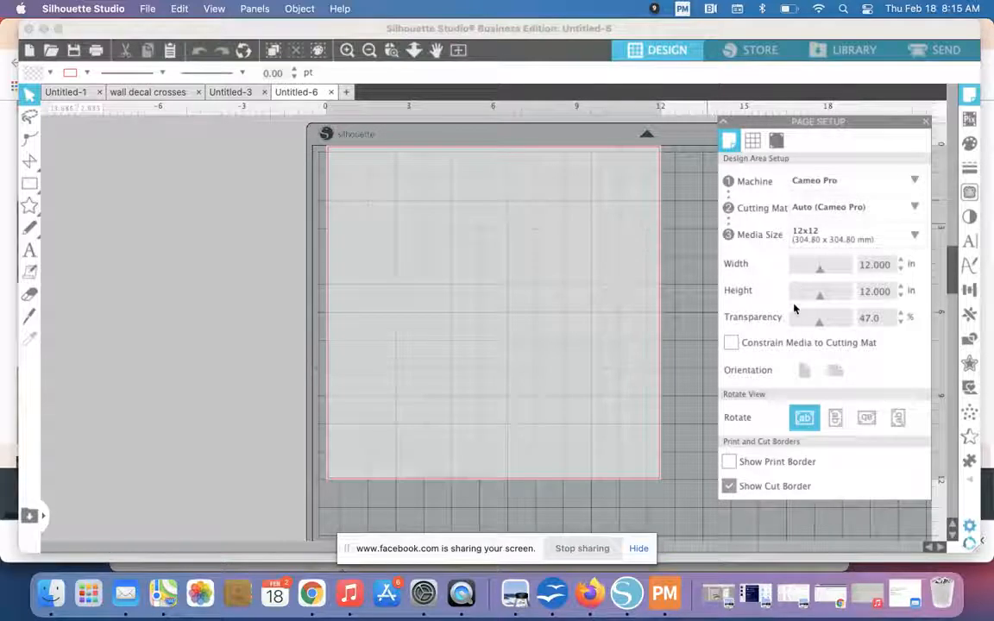
left_click(811, 181)
left_click(821, 208)
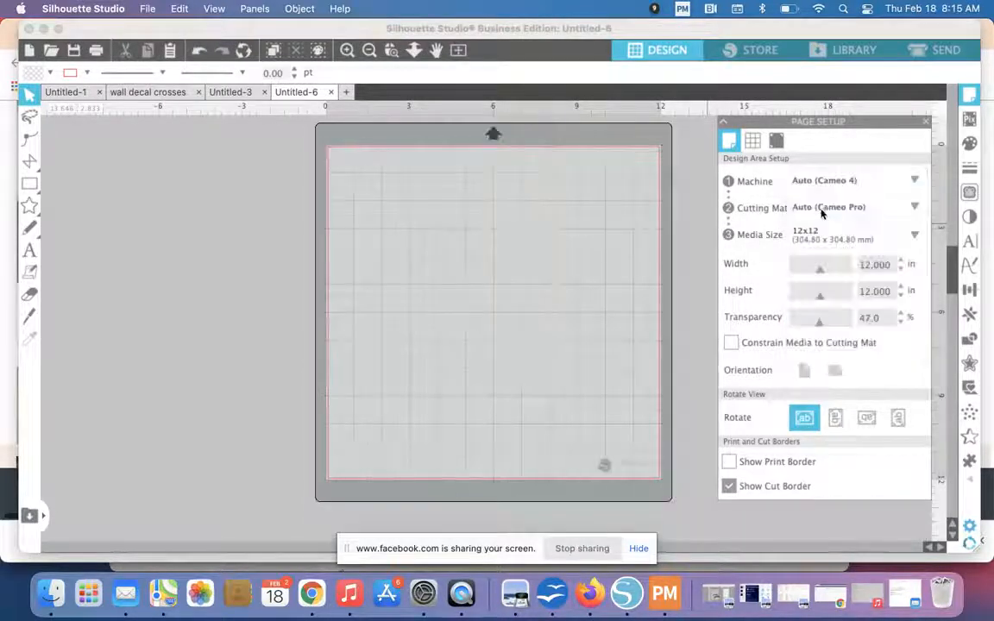
left_click(822, 209)
left_click(773, 216)
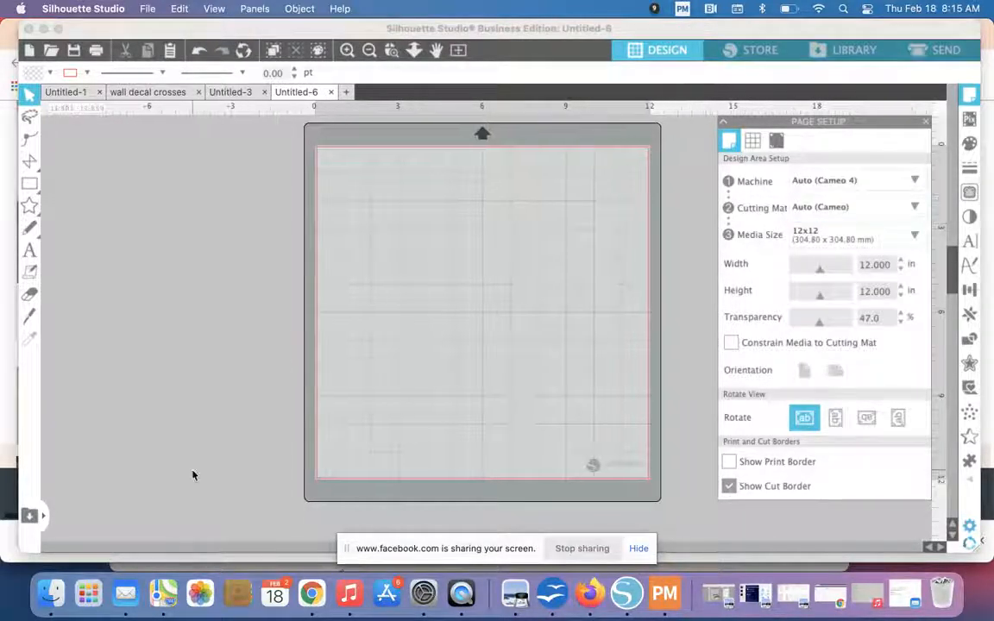
- Switch to Finder, extract the SoFontsy 1 Day Only Throwback bundle zip in Downloads, and open the extracted folder
left_click(50, 592)
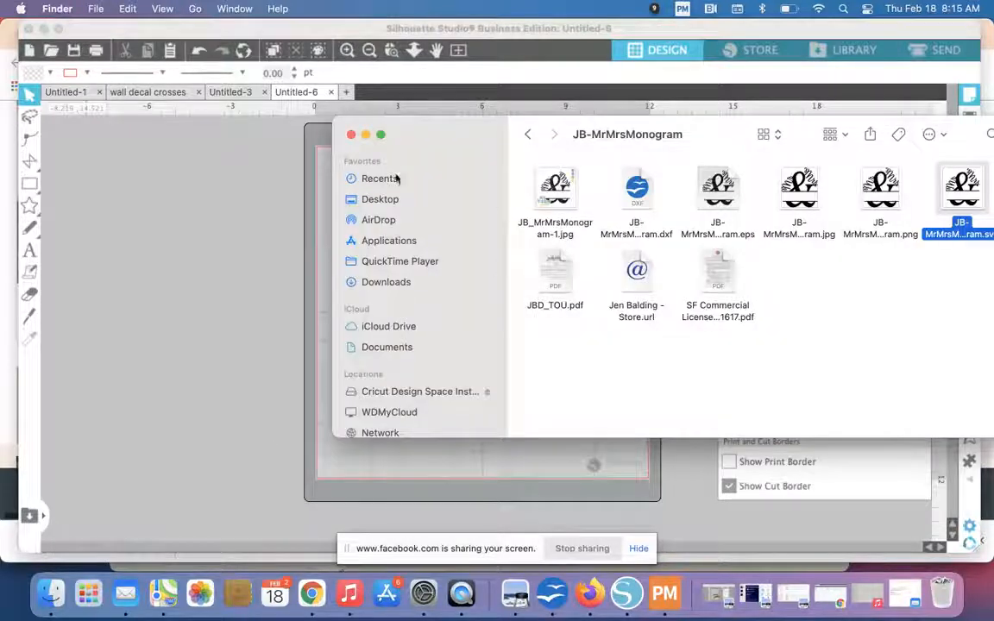
left_click(369, 284)
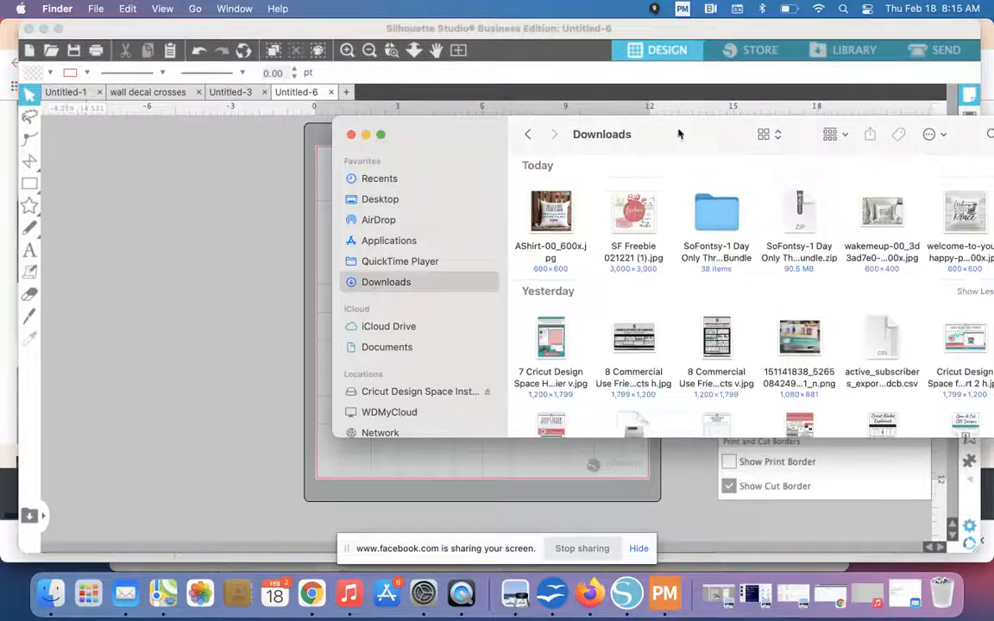
left_click_drag(668, 137, 587, 190)
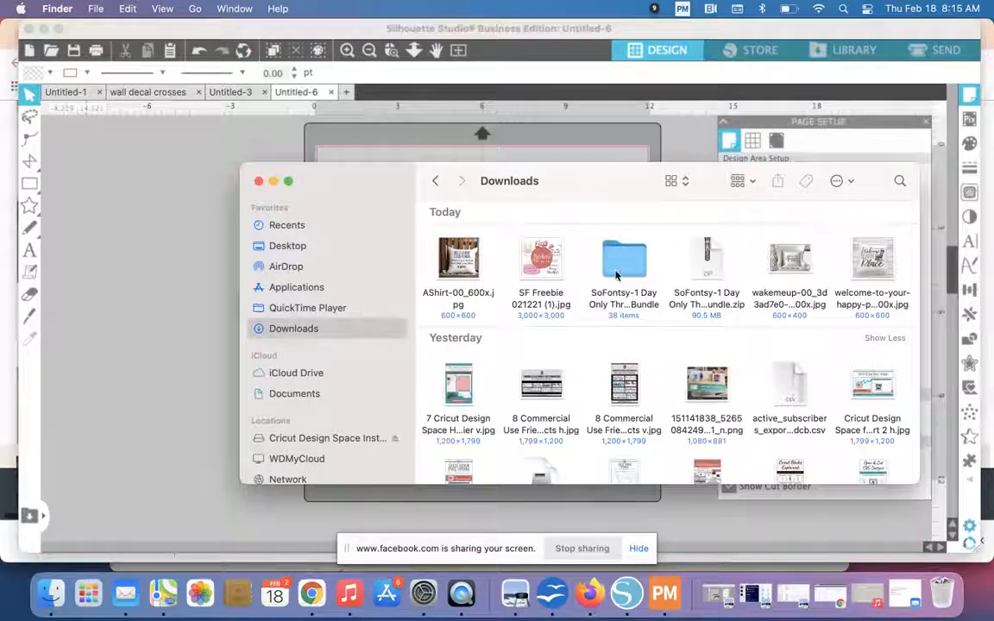
left_click(707, 259)
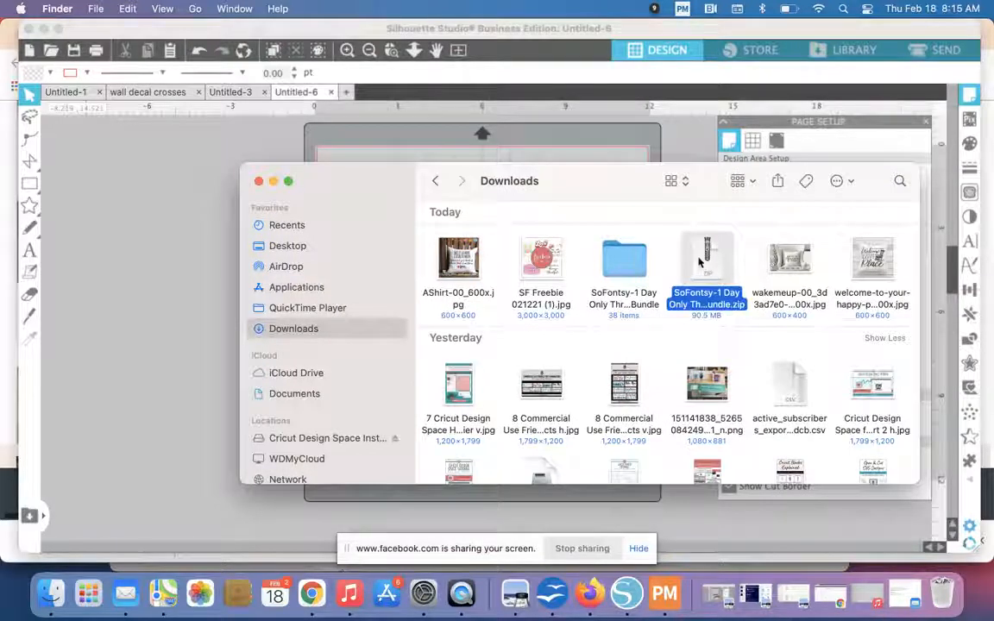
double_click(699, 263)
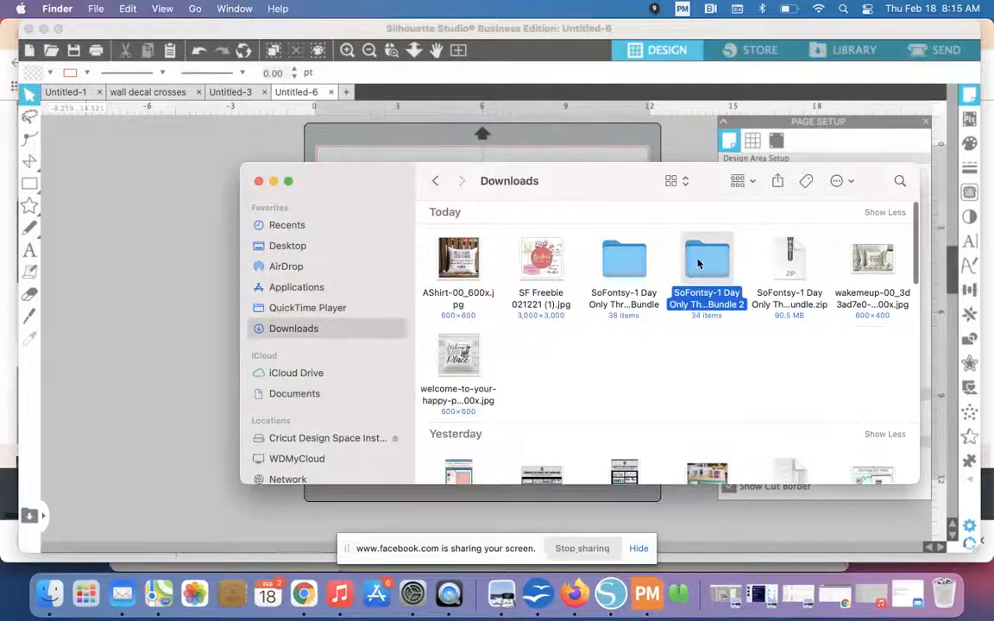
double_click(706, 261)
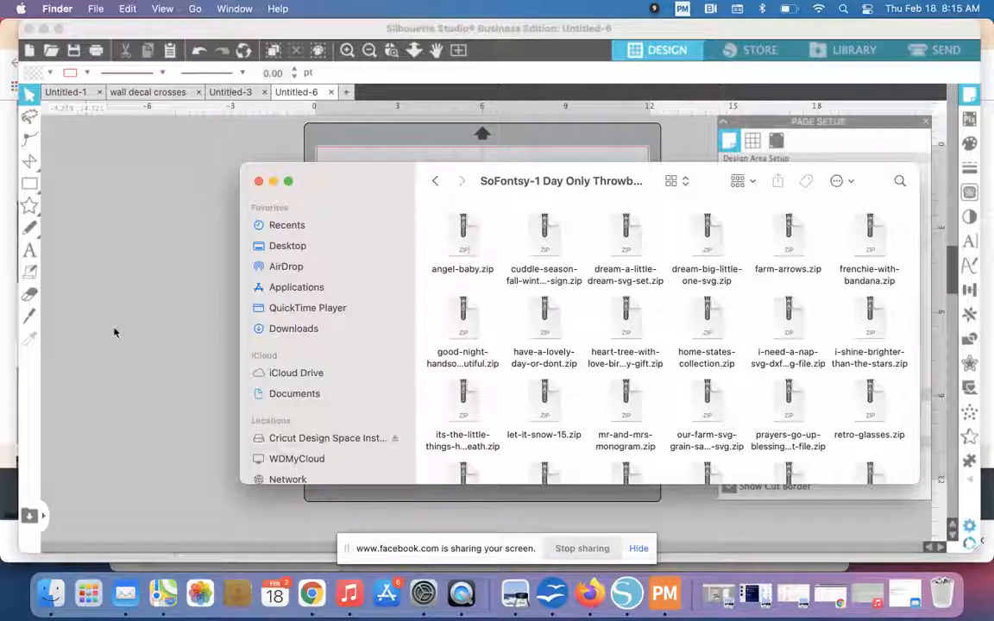
- Extract the three styled-stock-photography mock-up zip files in the bundle folder
scroll(581, 360, "down", 5)
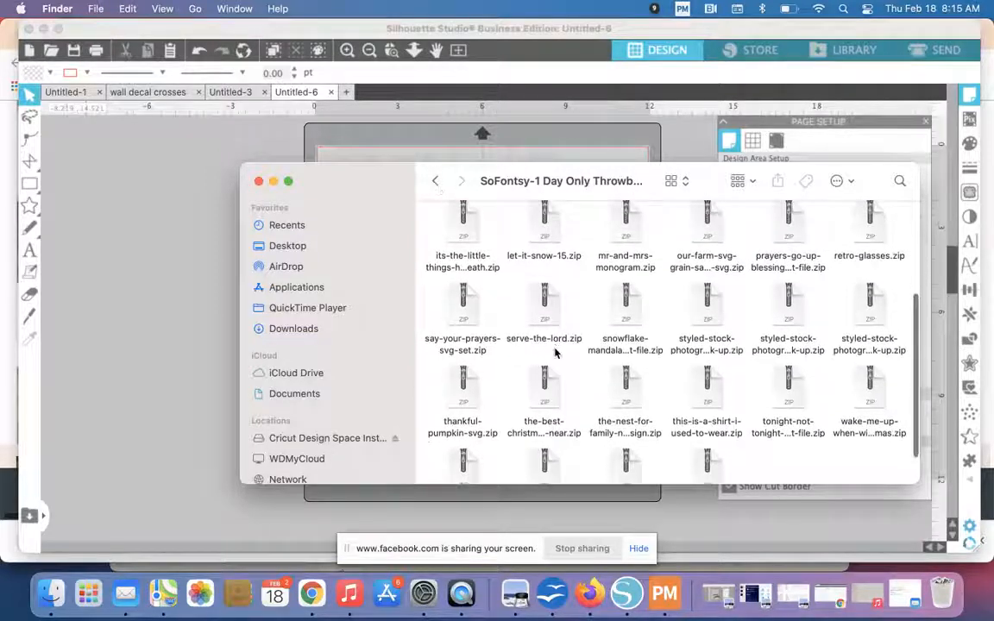
scroll(569, 345, "down", 2)
left_click(701, 259)
left_click(776, 270)
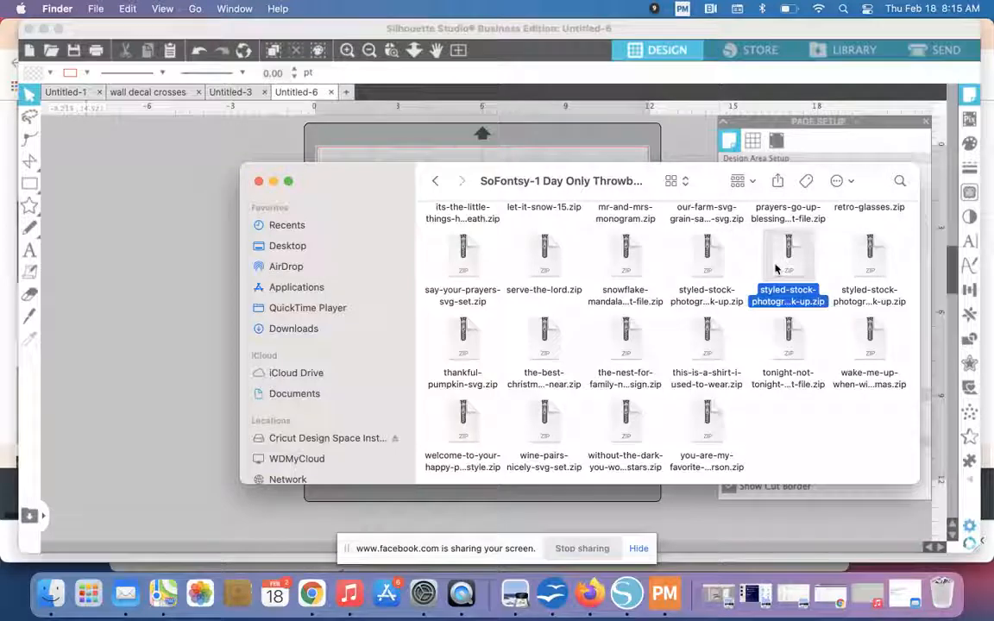
double_click(696, 264)
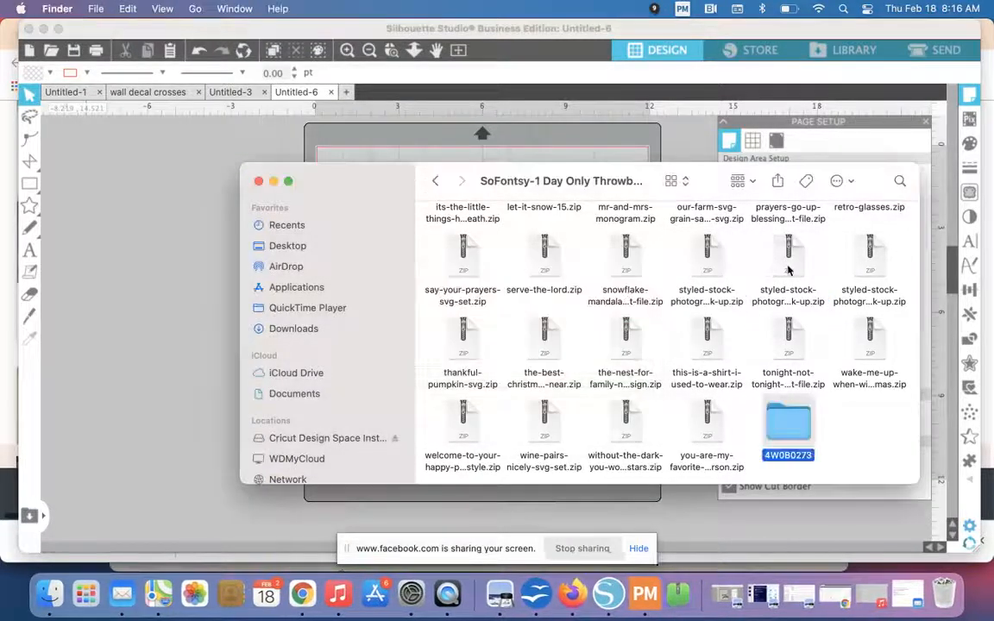
double_click(796, 252)
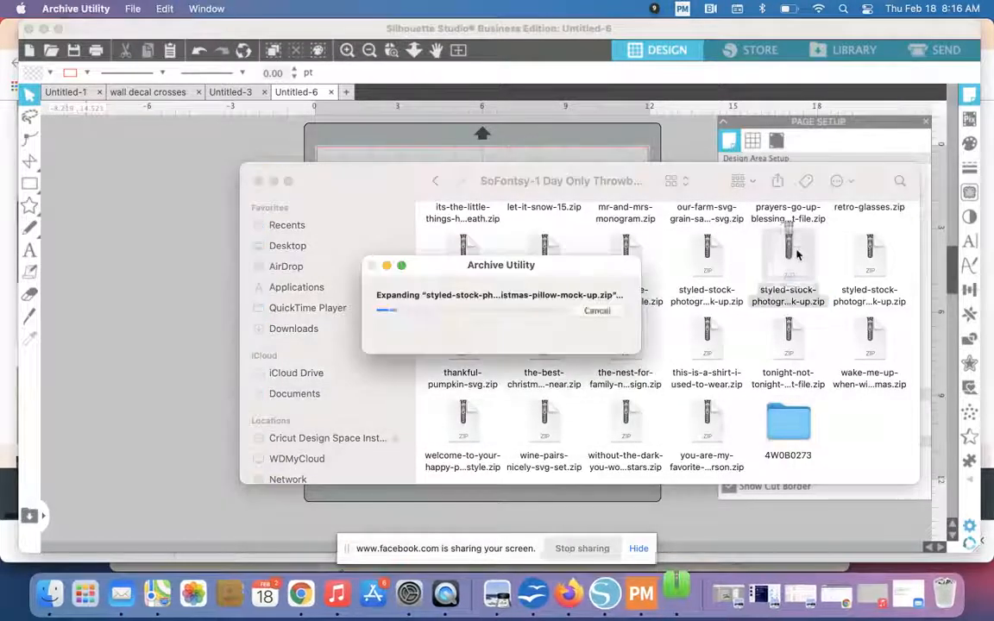
left_click(865, 265)
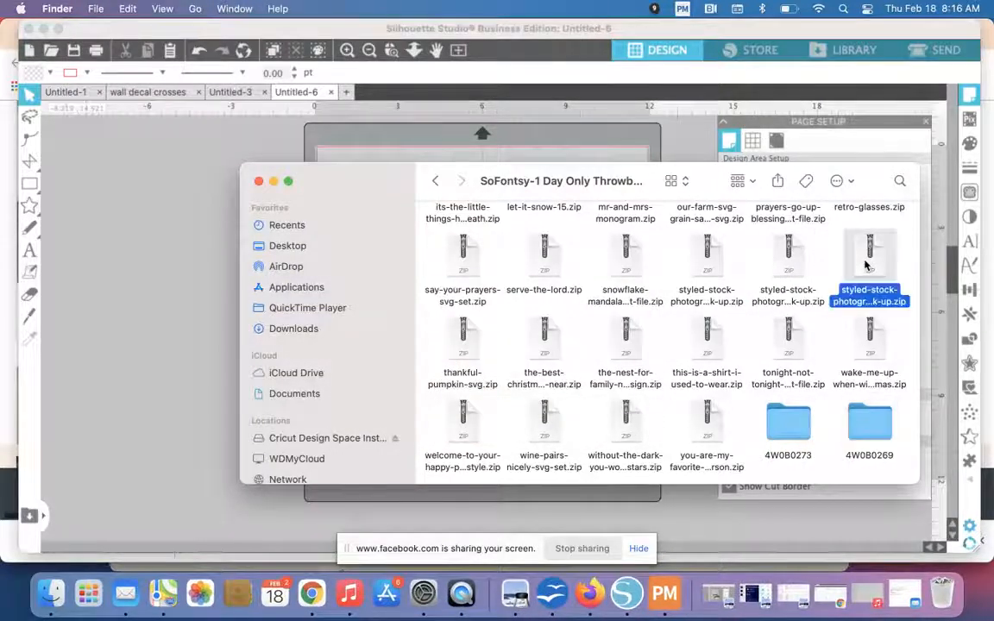
double_click(865, 265)
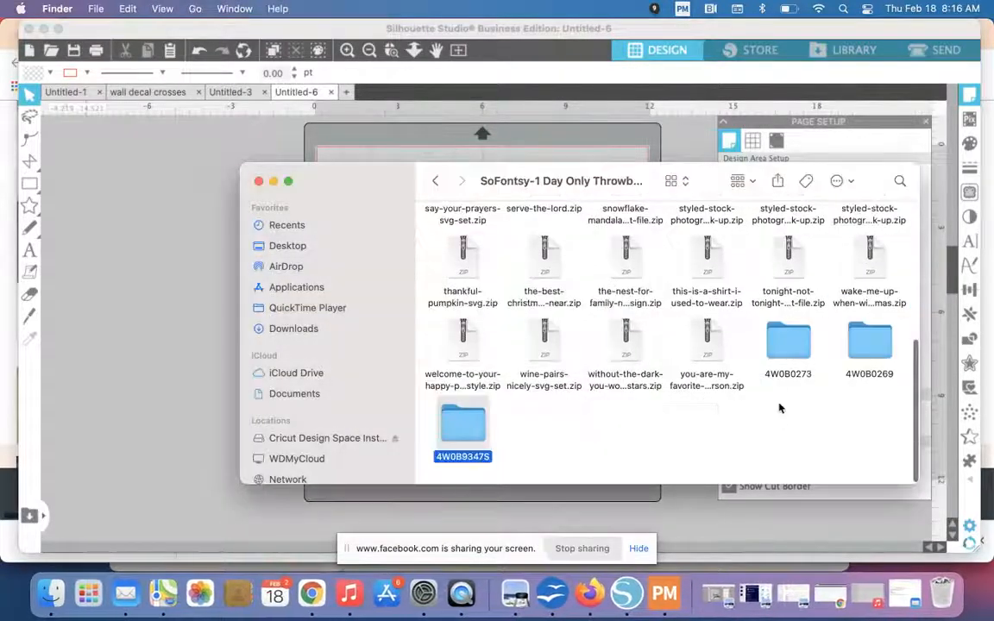
- Place the mockup image 4W0B0273.jpg from the 4W0B0273 folder into the open Silhouette Studio document
double_click(784, 343)
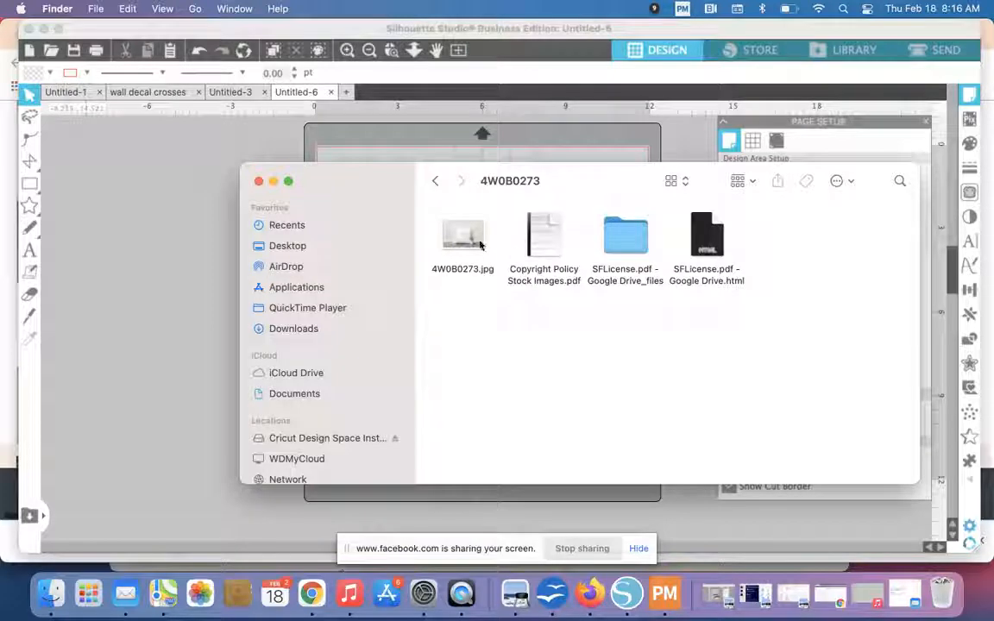
left_click_drag(469, 247, 137, 280)
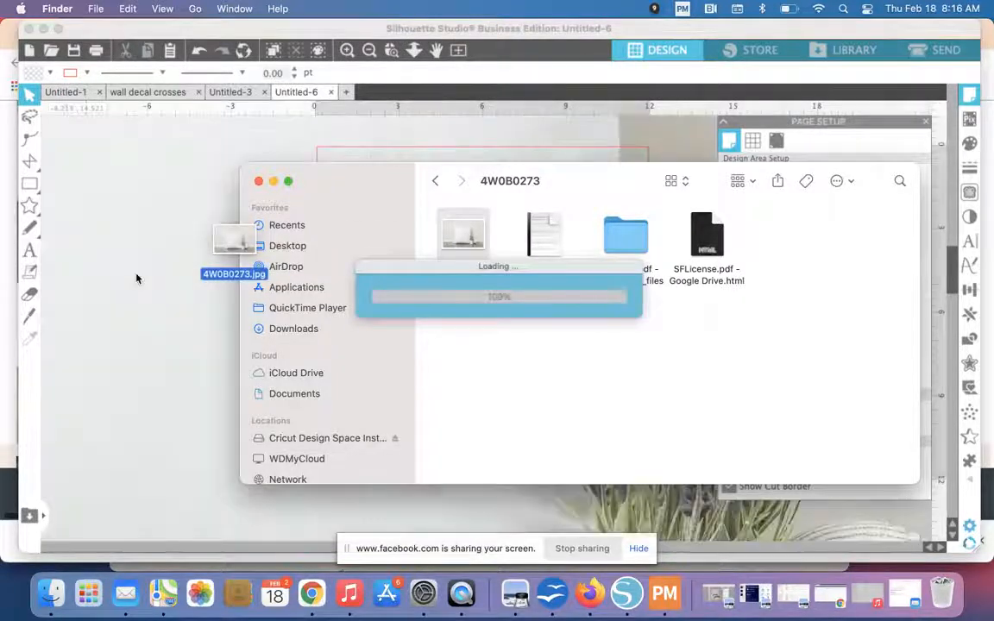
- Scale the placed lavender-pot pillow mockup down proportionally to about 25 in wide
left_click(368, 50)
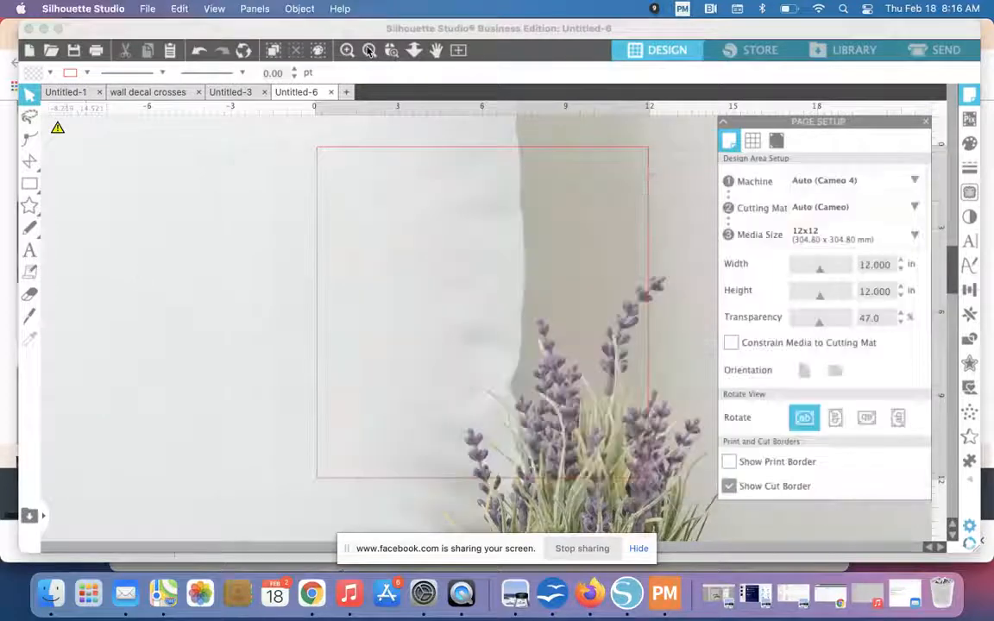
left_click(369, 50)
left_click(369, 50)
left_click(368, 50)
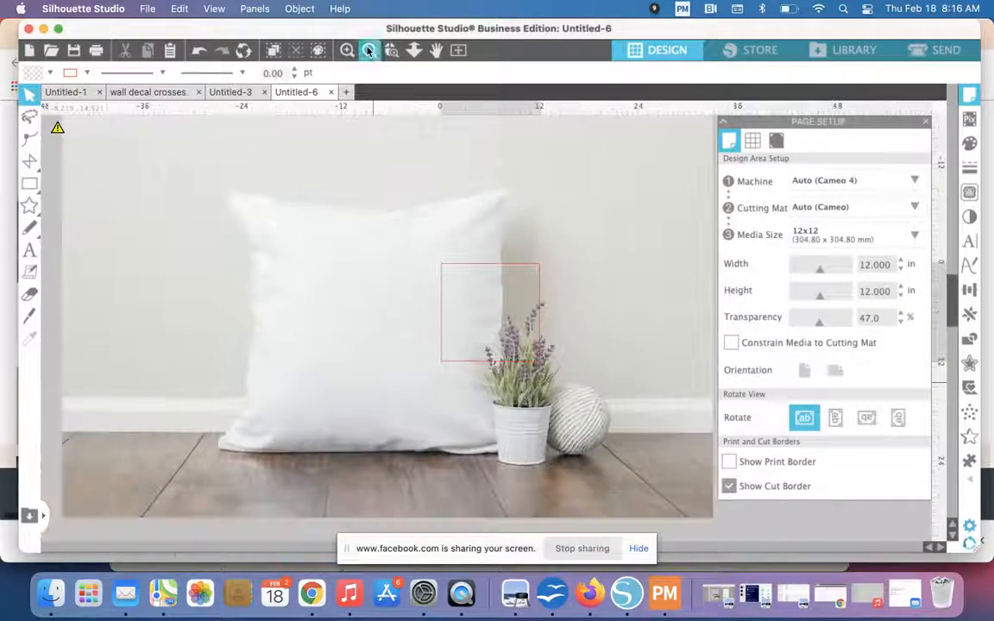
left_click(369, 50)
left_click(391, 271)
left_click_drag(287, 269, 269, 261)
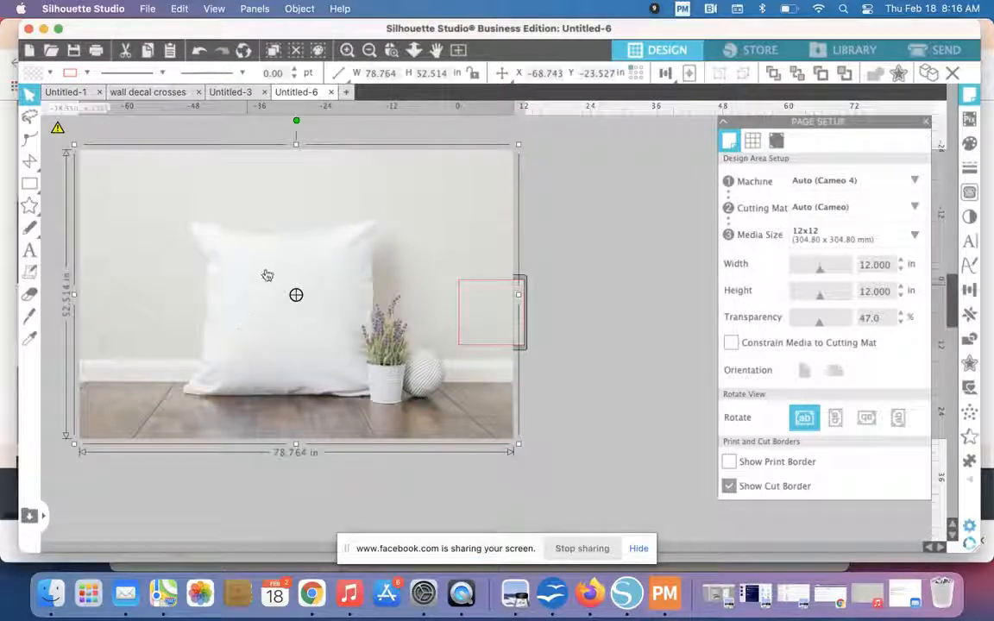
left_click_drag(519, 143, 221, 341)
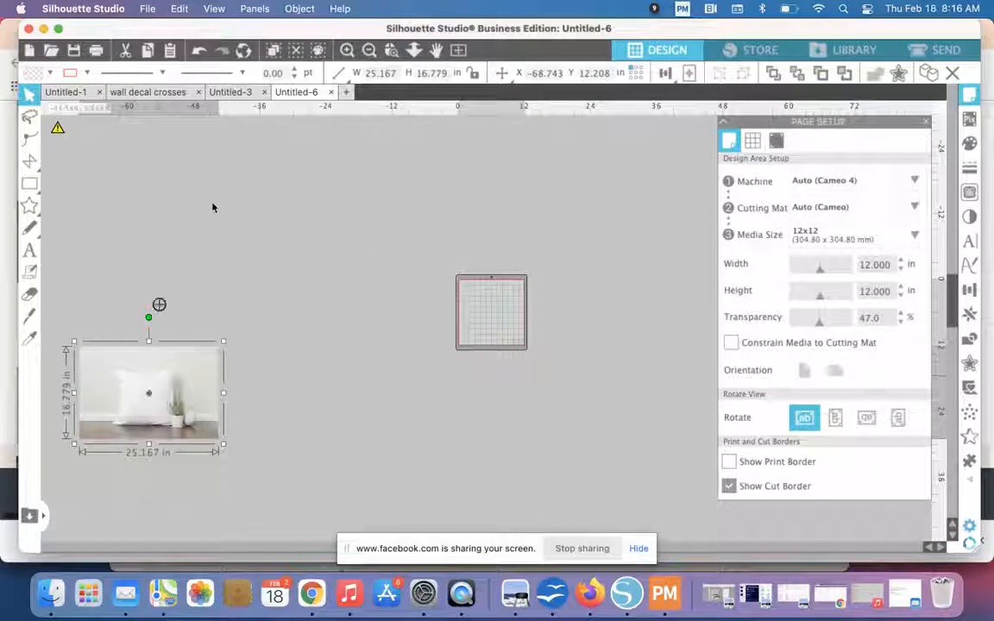
- Move the scaled-down pillow mockup up, above and to the left of the cutting mat, and deselect it
key("super+c")
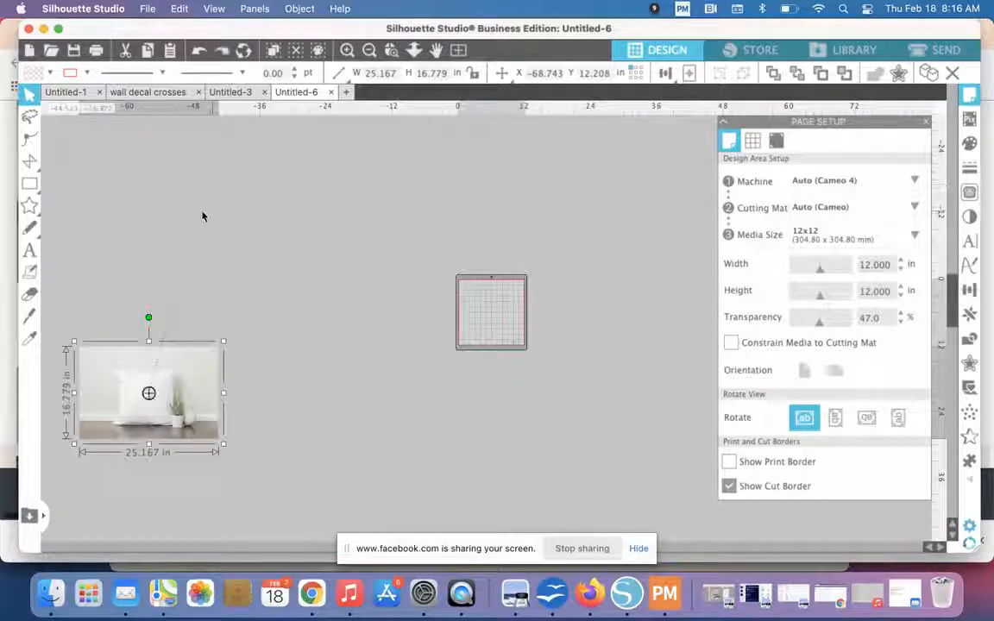
left_click(204, 258)
left_click_drag(177, 368, 256, 170)
left_click(353, 206)
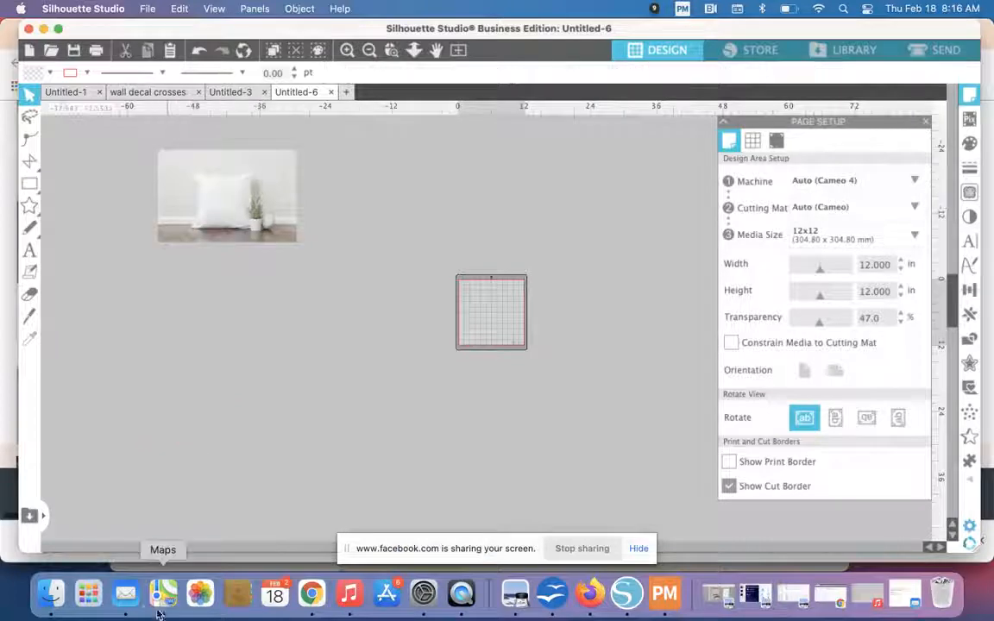
- Return to Finder and place 4W0B0269.jpg from the 4W0B0269 folder into the design, below the first mockup
left_click(51, 593)
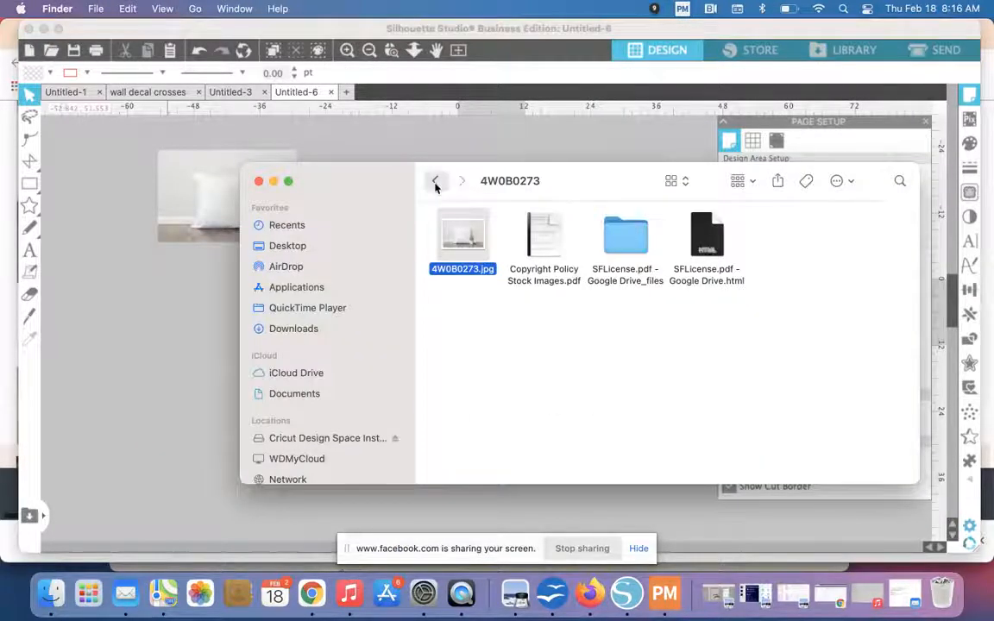
left_click(435, 181)
left_click(865, 354)
double_click(865, 354)
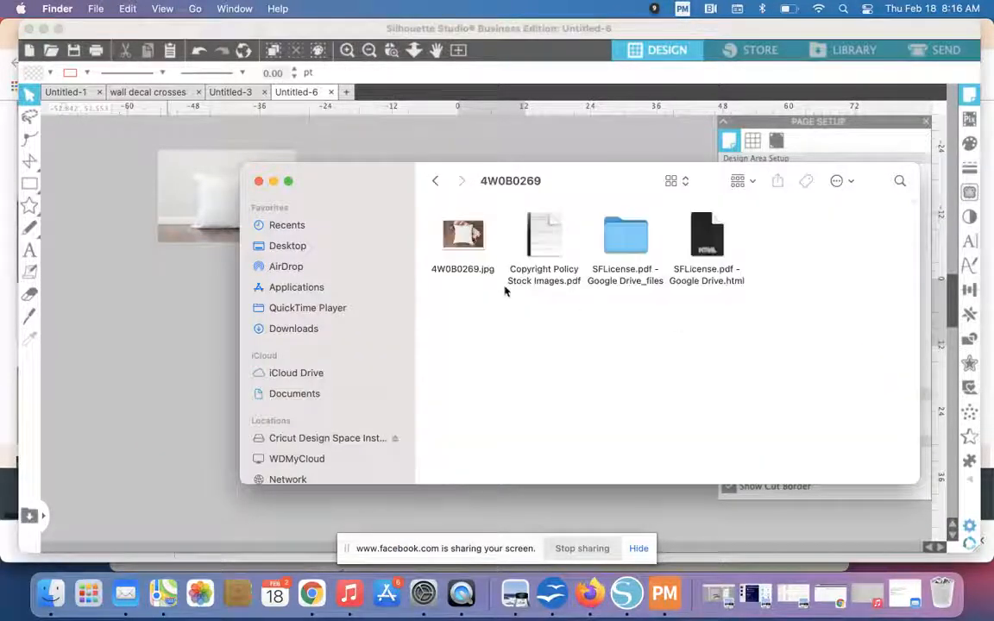
left_click_drag(463, 234, 165, 415)
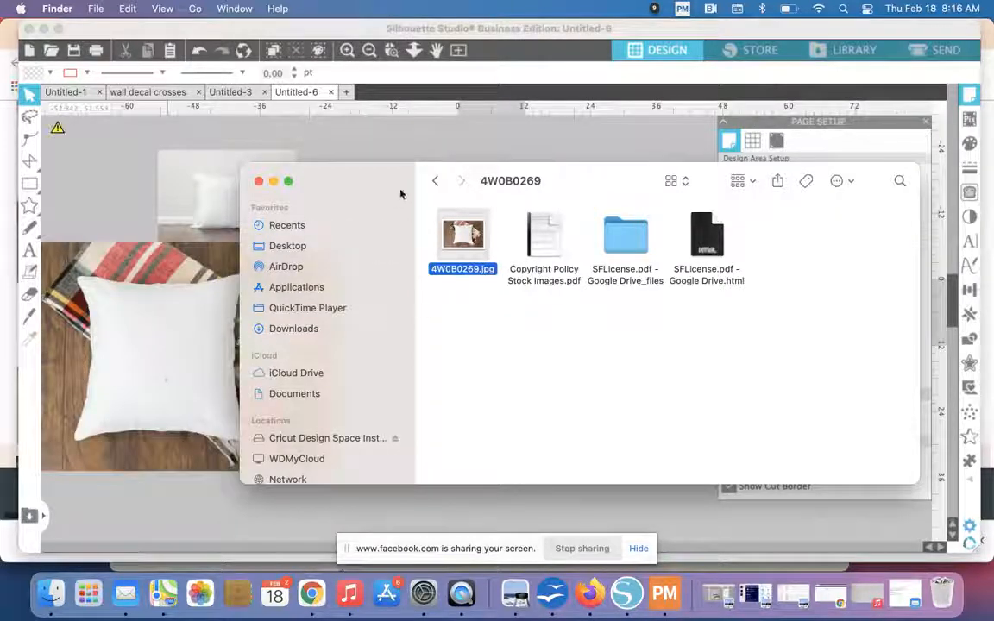
- Place 4W0B9347S.jpg from the 4W0B9347S folder into the design, above the cutting mat
left_click(435, 181)
mouse_move(459, 423)
left_mouse_down()
mouse_move(466, 321)
mouse_move(467, 409)
left_mouse_up()
double_click(466, 409)
left_click_drag(459, 242, 460, 154)
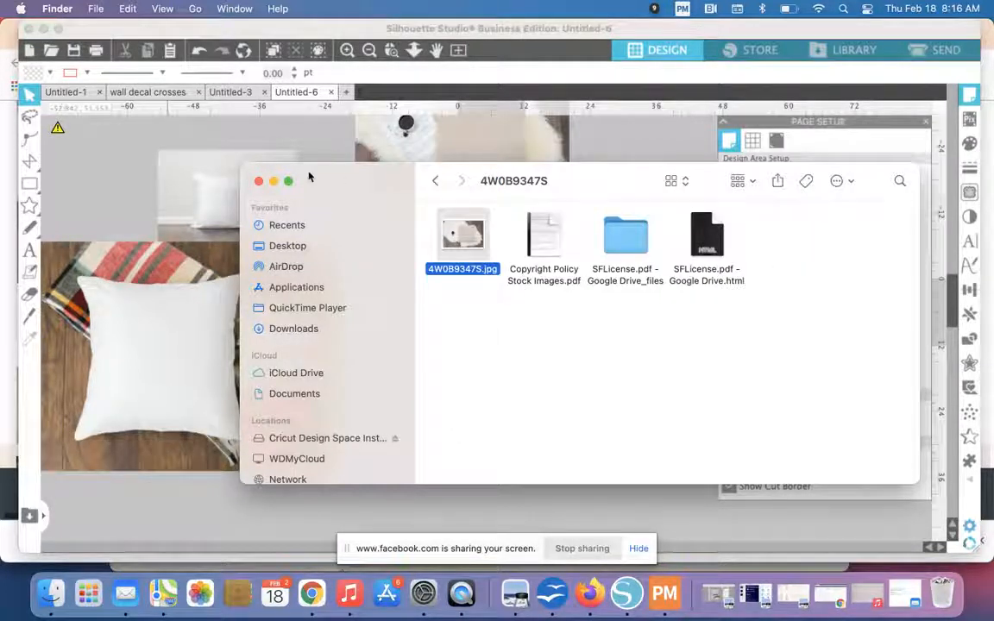
- Move the Finder window out of the way and bring the beige-pillow mockup down to just above the cutting mat
left_click_drag(380, 195, 741, 215)
left_click(502, 171)
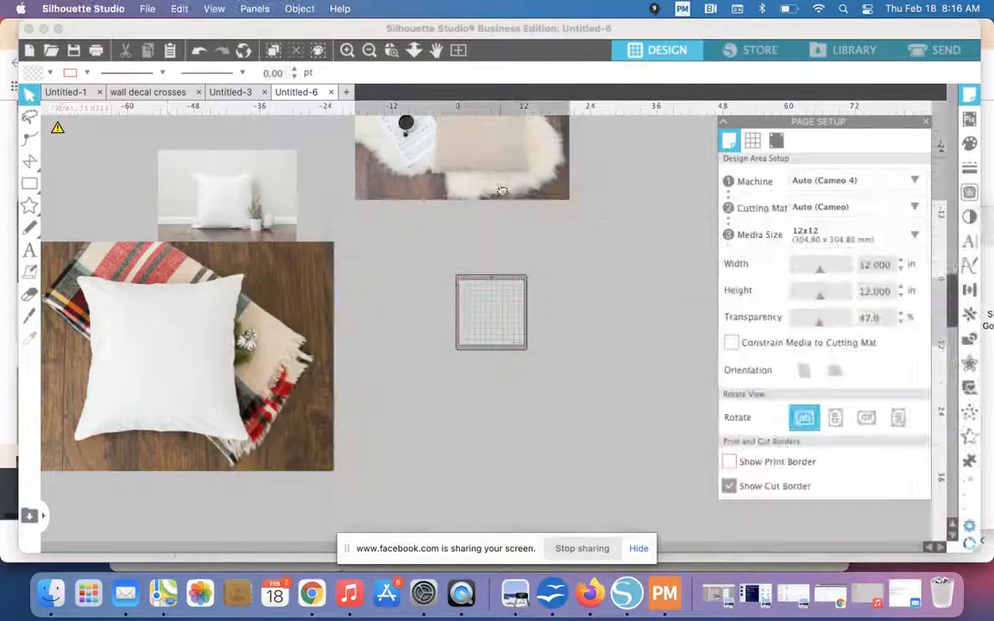
left_click_drag(501, 172, 507, 228)
- Scale the plaid-blanket pillow mockup down proportionally to about 32 in wide and position it below the lavender-pot mockup
left_click(248, 338)
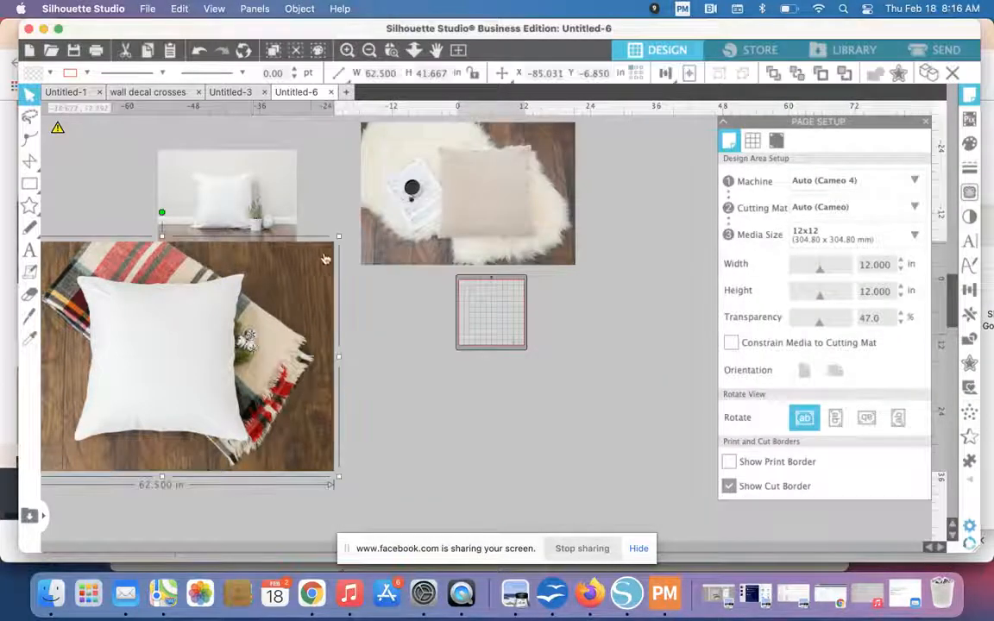
left_click_drag(338, 240, 186, 373)
left_click_drag(126, 393, 306, 311)
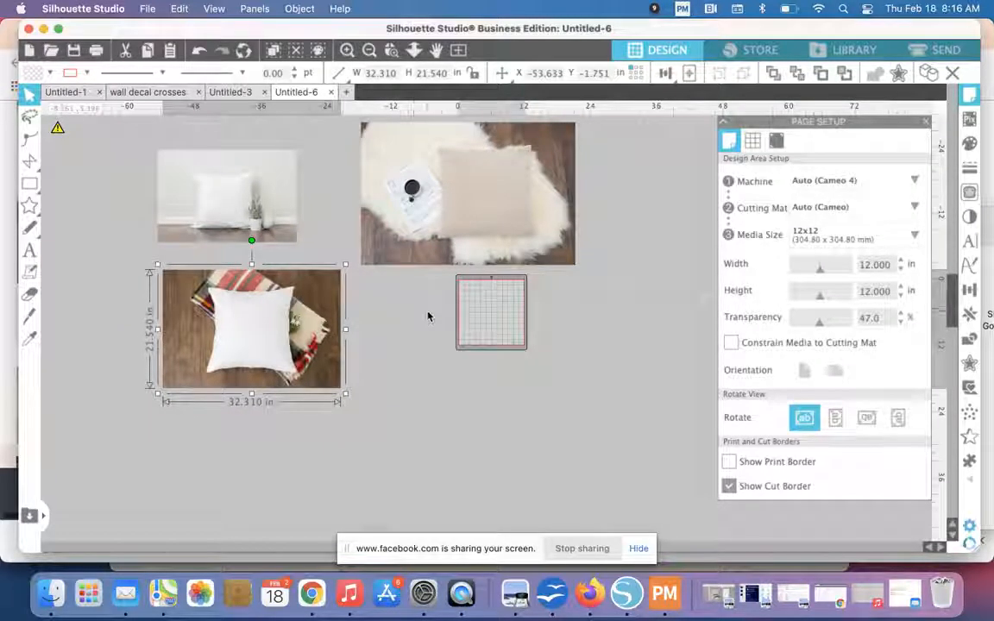
- Switch to Finder, extract the welcome-to-your-happy-place archive and the zip inside it, and open the extracted "welcome to your happy place" folder
left_click(51, 595)
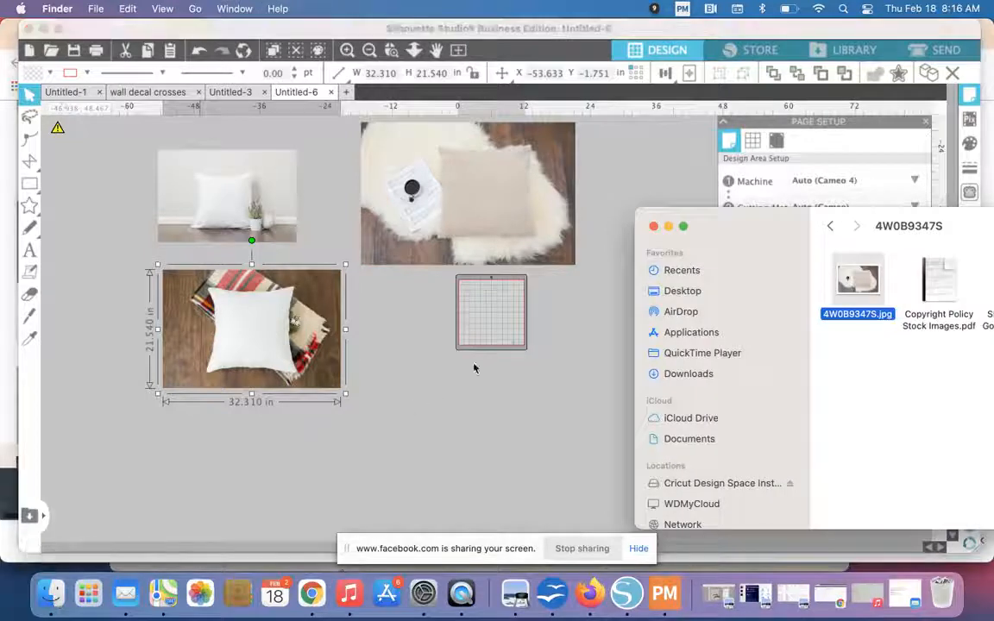
left_click_drag(755, 247, 572, 200)
left_click(720, 187)
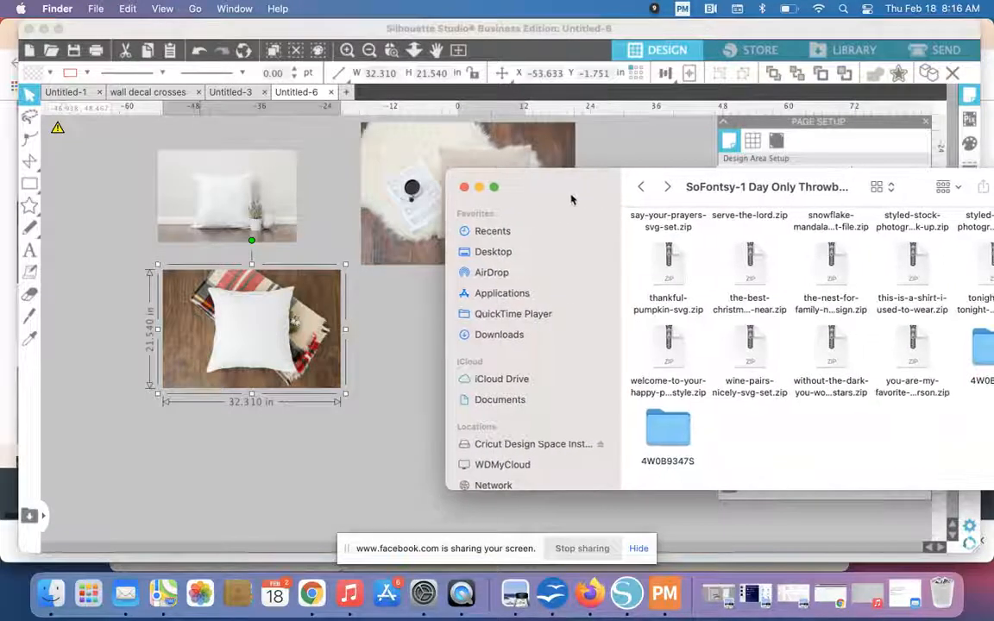
double_click(667, 343)
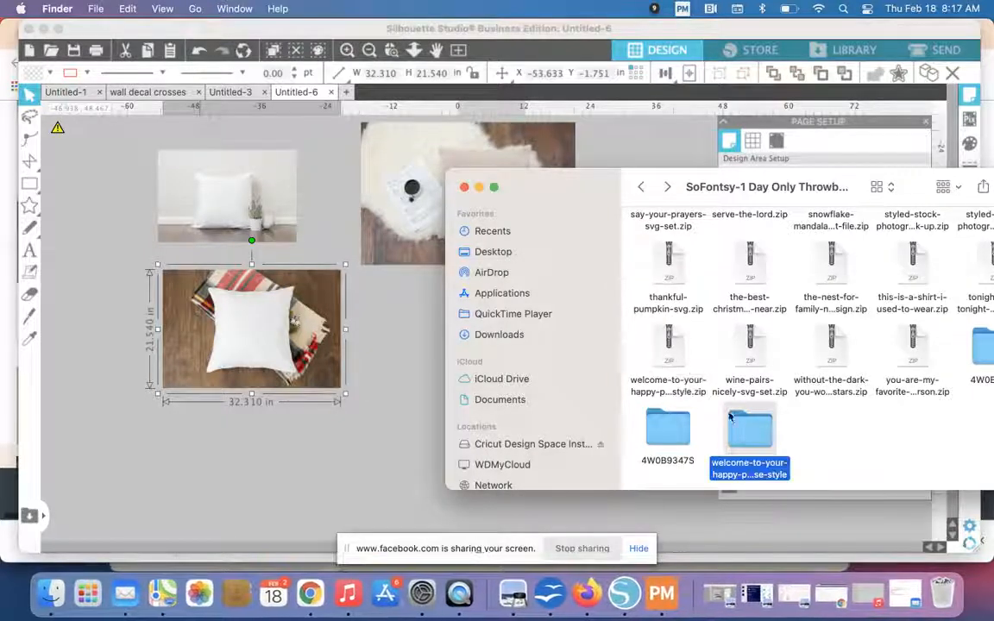
double_click(683, 364)
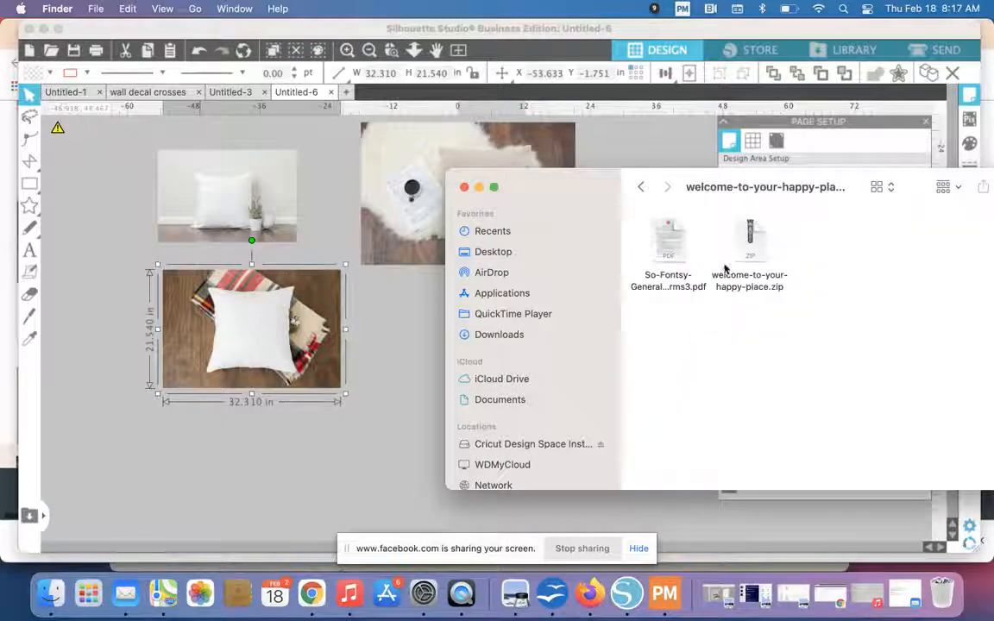
double_click(718, 276)
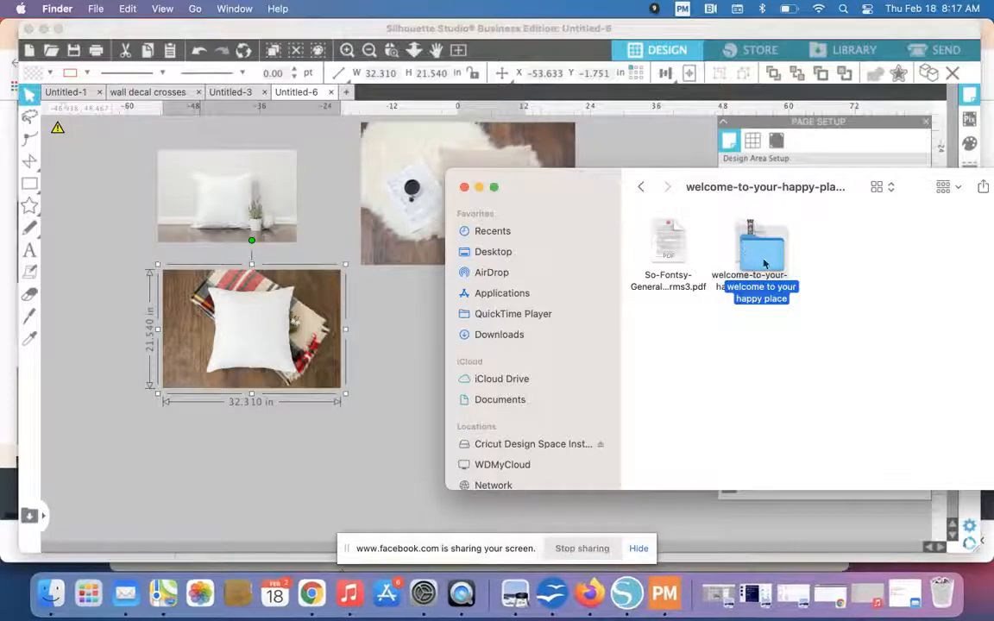
double_click(762, 258)
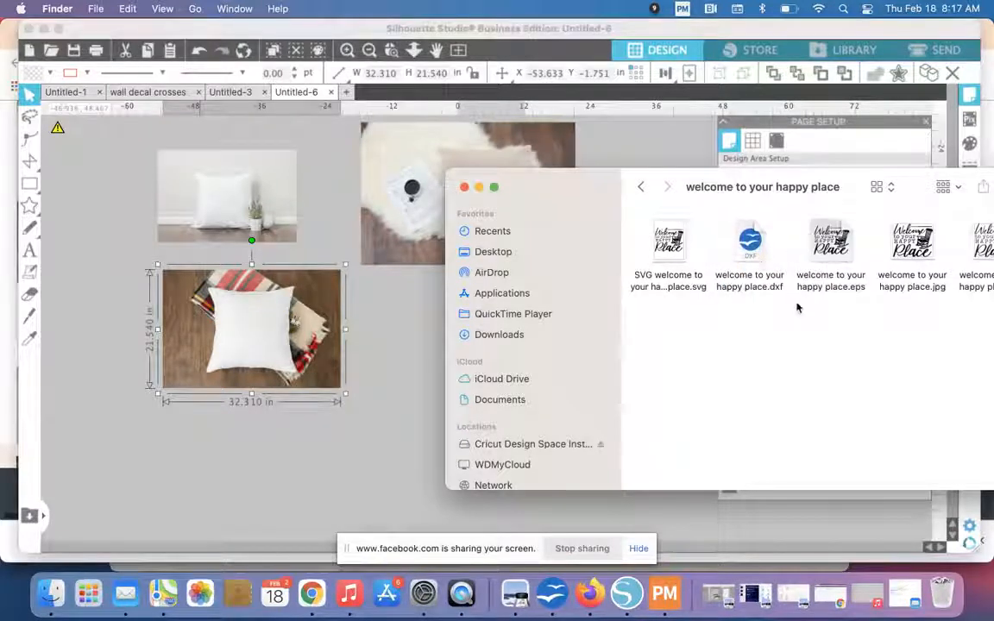
- Place the SVG version of the "welcome to your happy place" design into the document, beside the beige-pillow mockup
left_click_drag(672, 188, 595, 217)
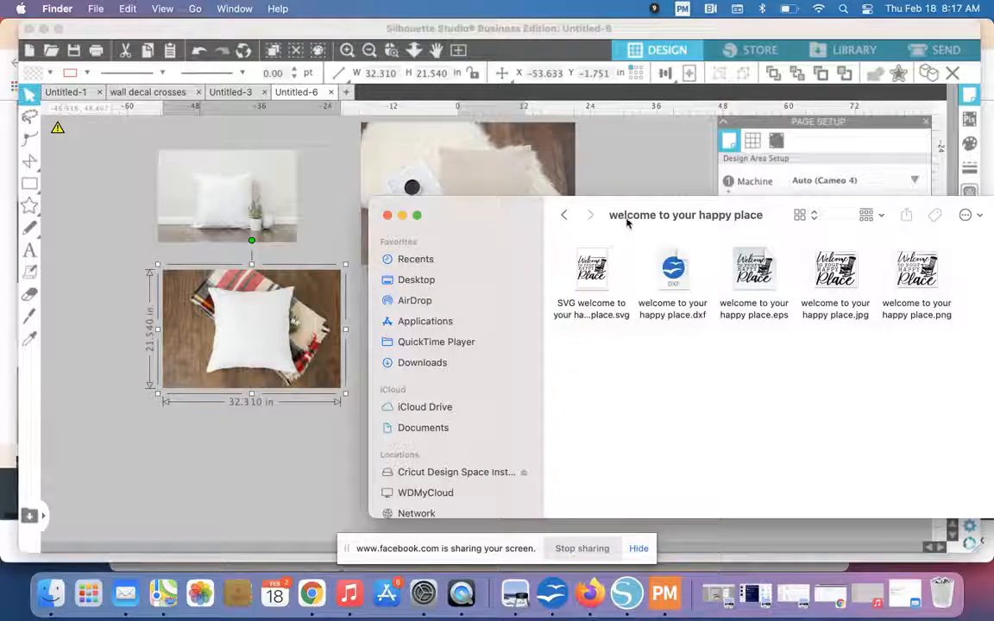
left_click(594, 269)
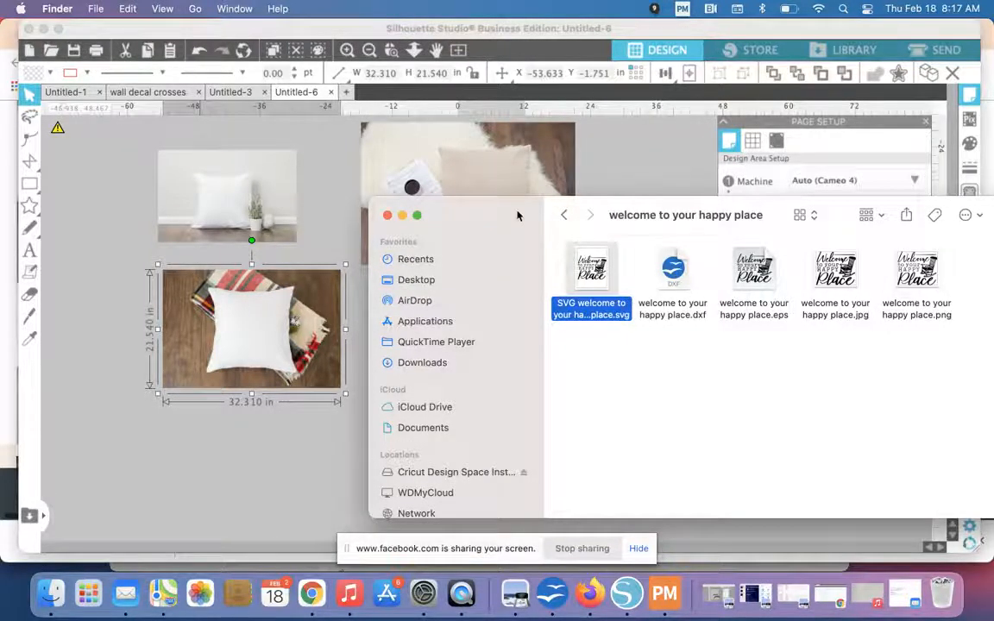
left_click_drag(518, 215, 527, 298)
left_click_drag(594, 368, 616, 226)
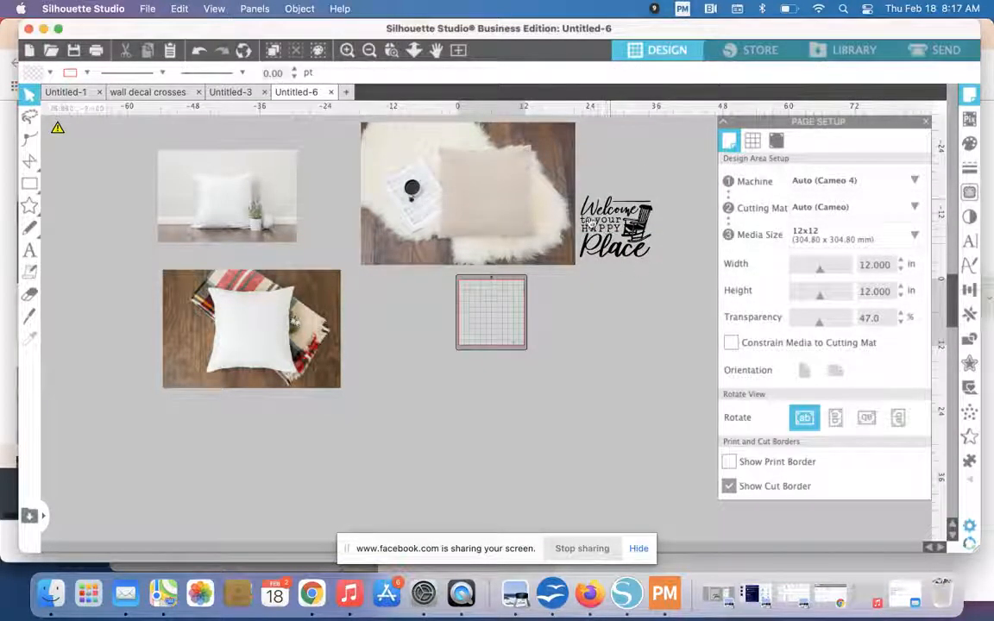
- Enlarge the lavender-pot mockup to about 49 in wide below the cutting mat, and move the beige-pillow mockup left, away from the quote design
scroll(485, 298, "up", 3)
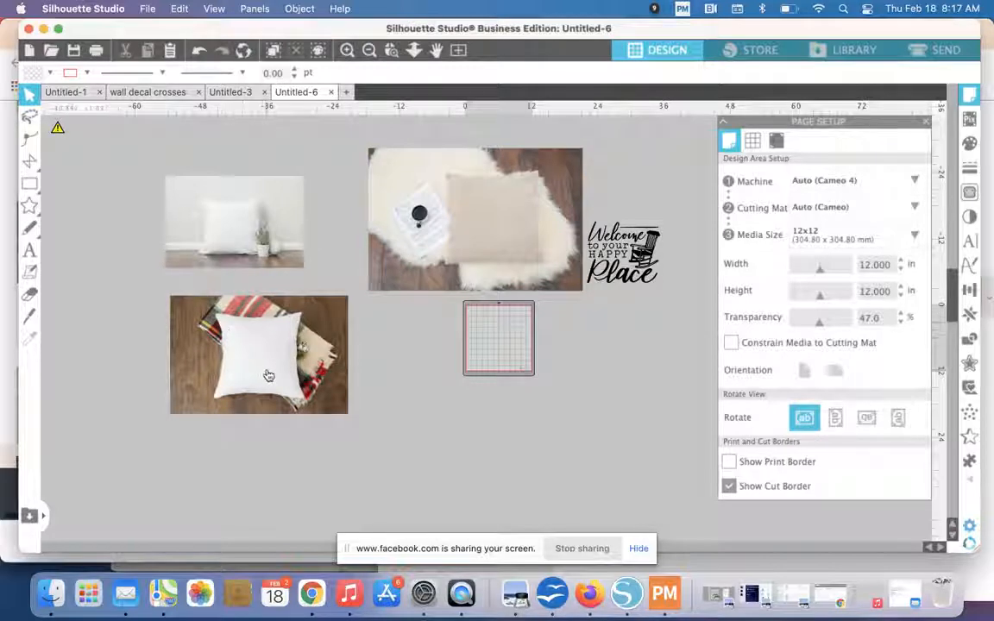
left_click_drag(219, 224, 463, 433)
scroll(463, 432, "down", 2)
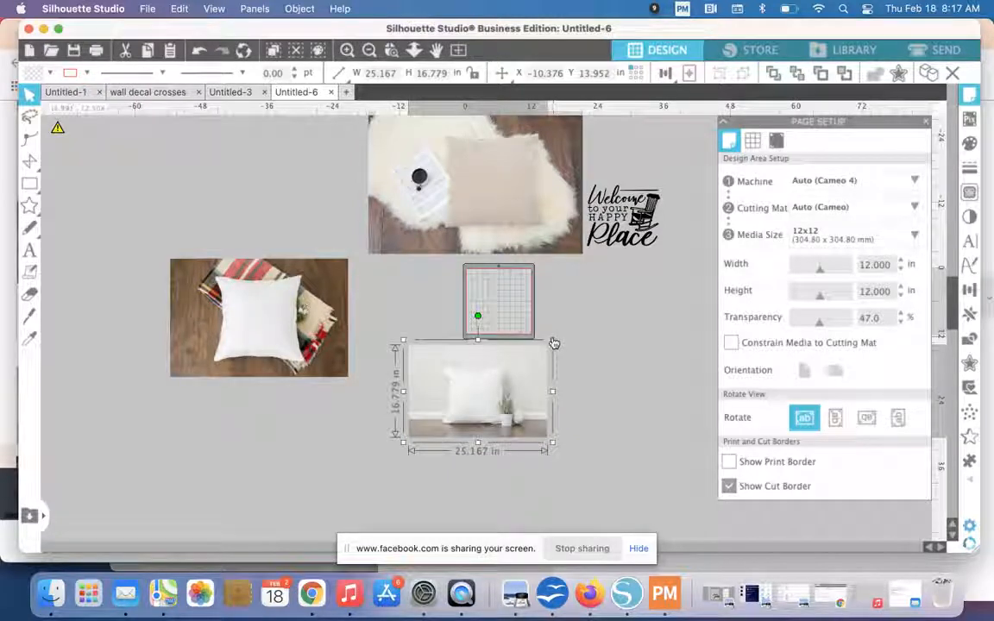
left_click_drag(553, 341, 701, 267)
left_click_drag(605, 321, 580, 374)
left_click_drag(568, 175, 385, 159)
- Group all pieces of the "Welcome to your Happy Place" design and center it on the white pillow in the lavender-pot mockup
left_click_drag(568, 168, 683, 283)
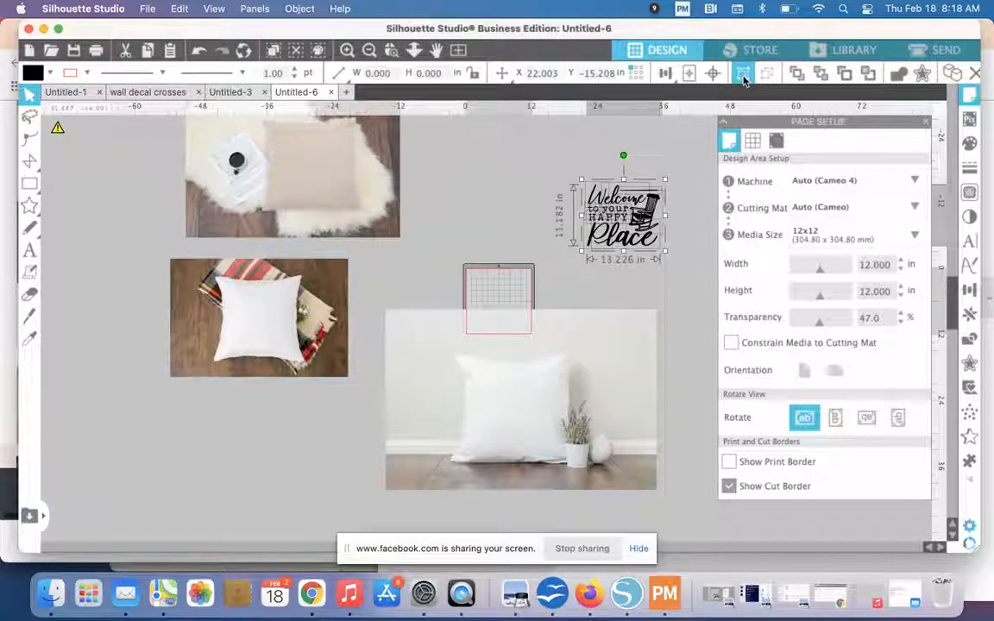
left_click_drag(580, 197, 486, 392)
mouse_move(545, 405)
left_mouse_down()
mouse_move(524, 406)
mouse_move(535, 406)
left_mouse_up()
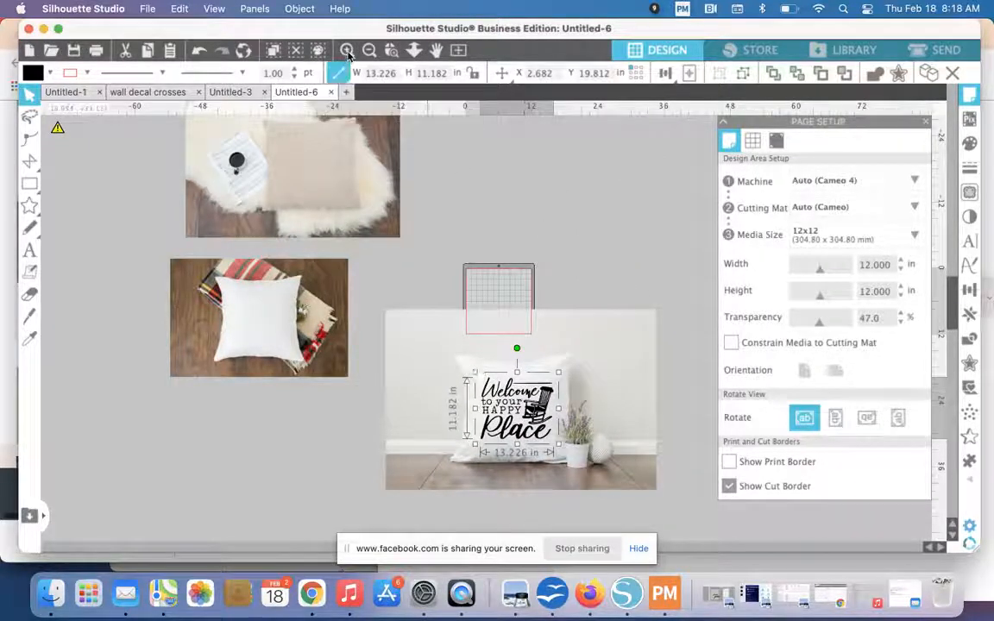
left_click(347, 50)
scroll(388, 249, "down", 3)
scroll(388, 249, "right", 2)
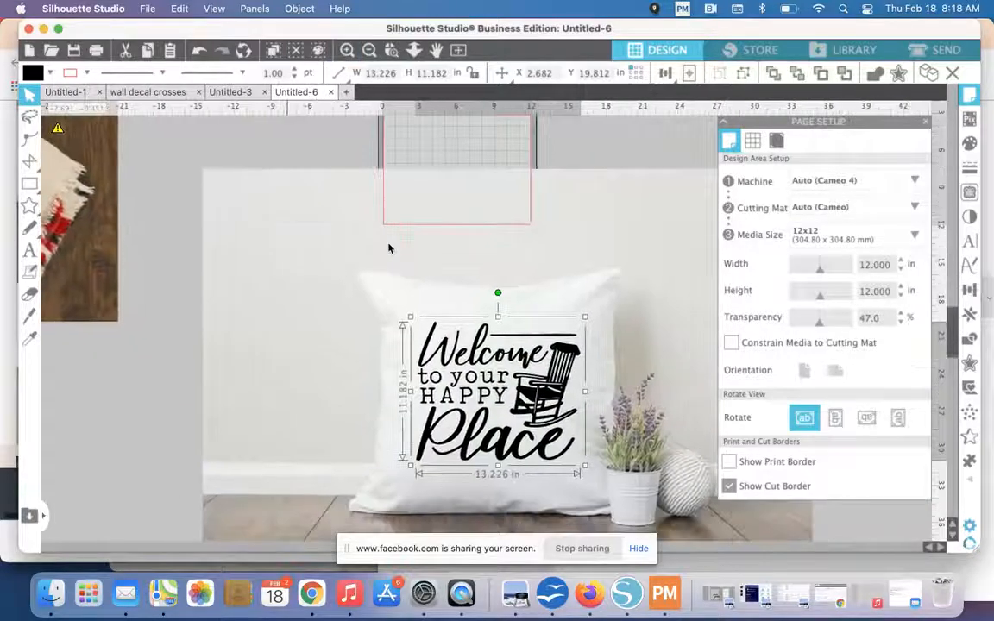
left_click(46, 421)
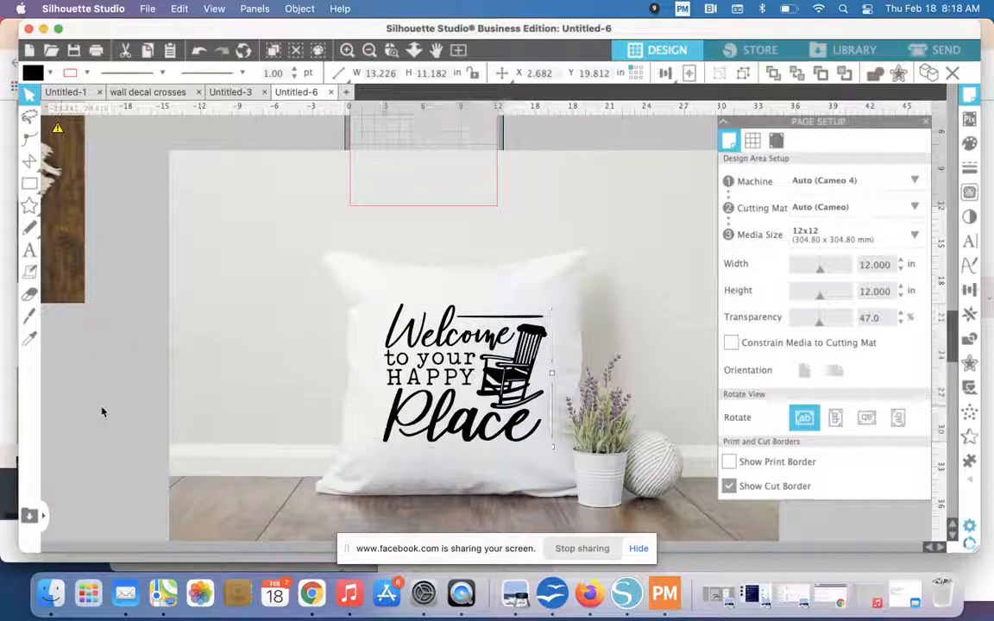
- Ungroup the "Welcome to your Happy Place" design on the pillow into its separate letters and shapes
left_click(440, 336)
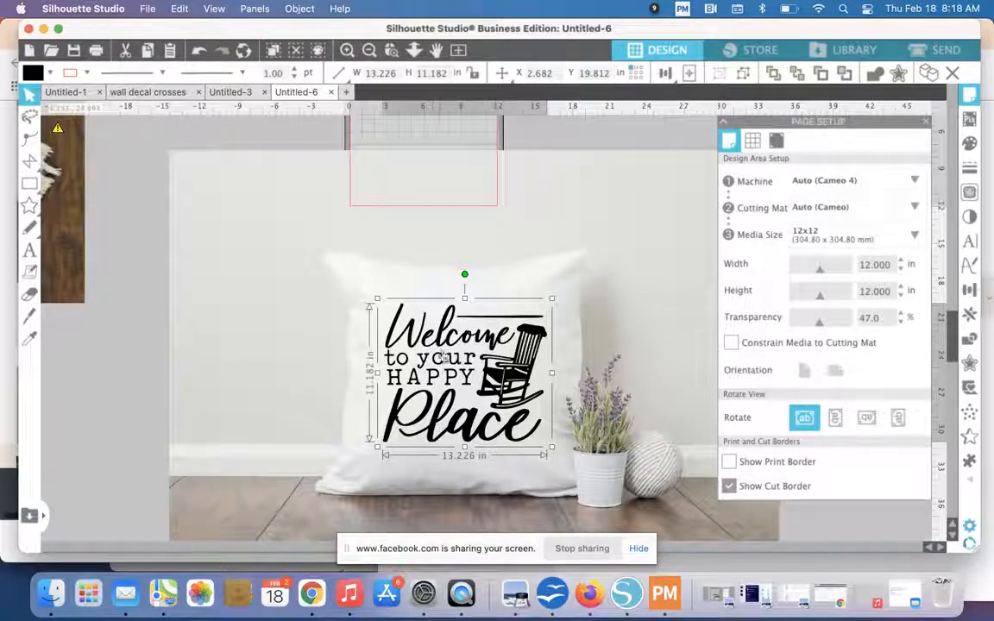
right_click(441, 347)
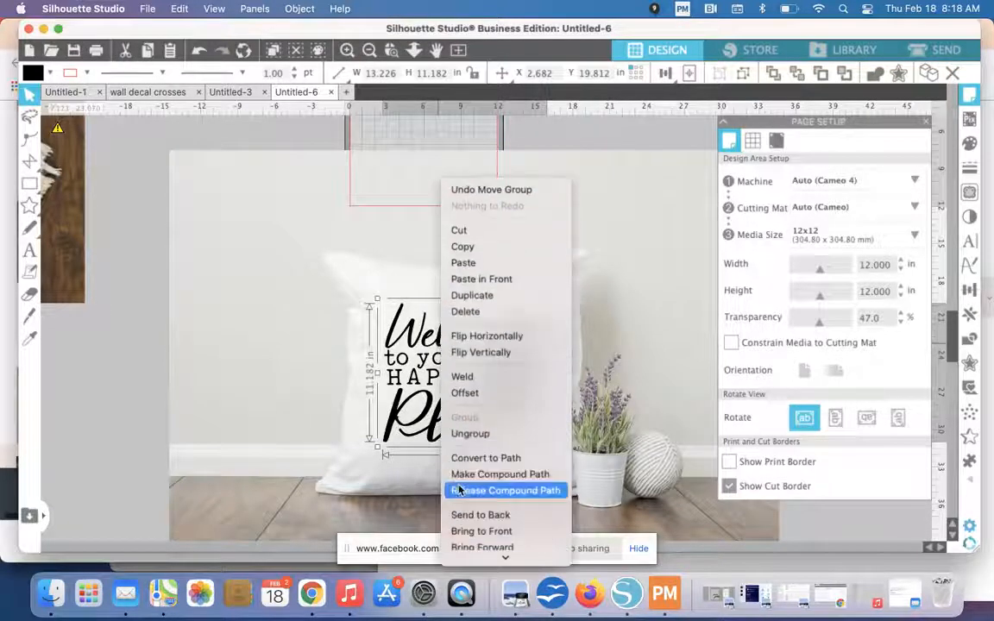
left_click(470, 417)
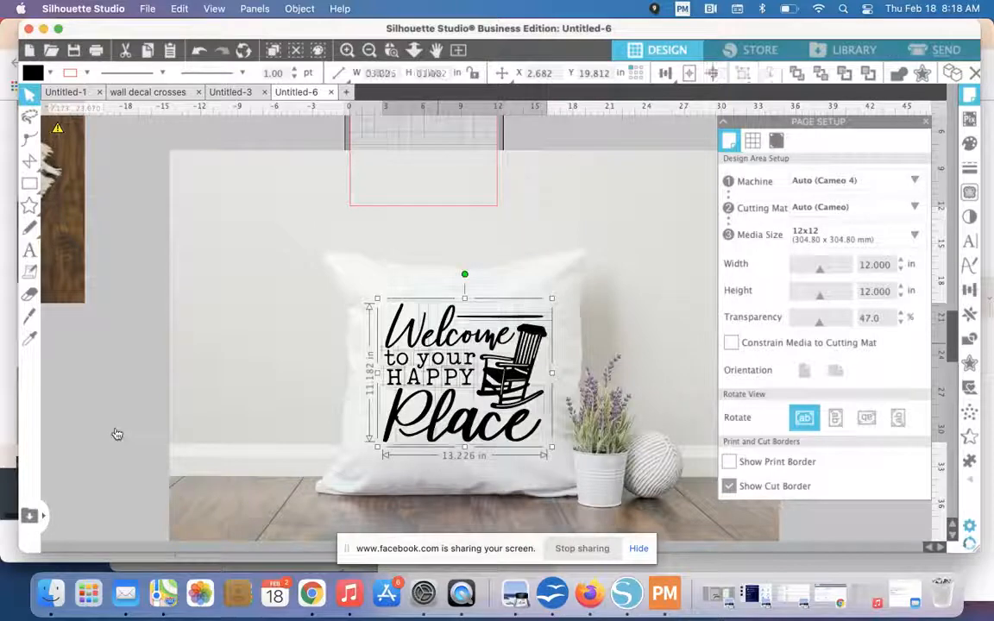
left_click(346, 349)
left_click(387, 347)
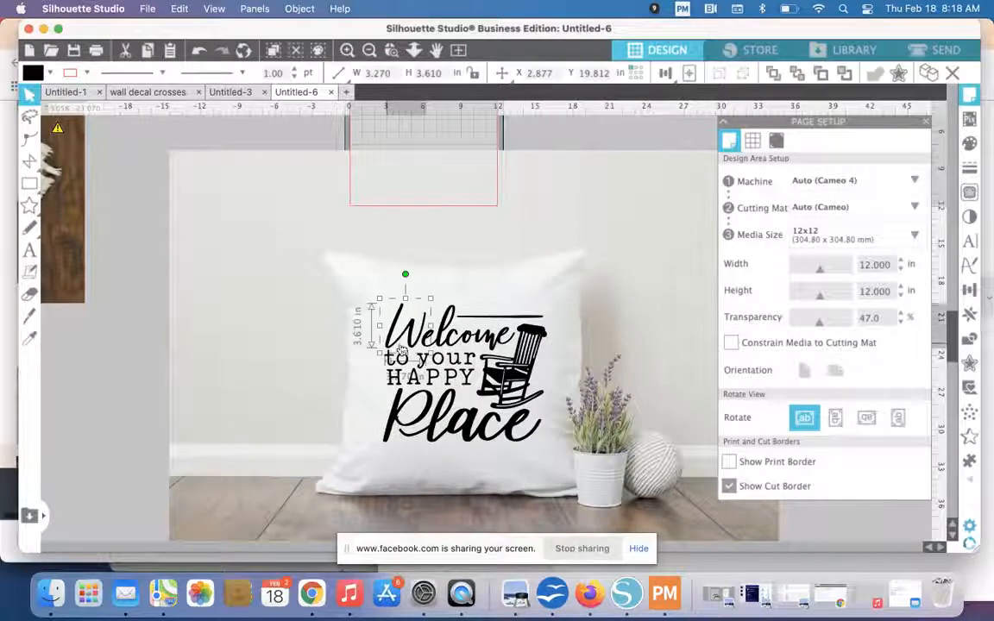
left_click(142, 302)
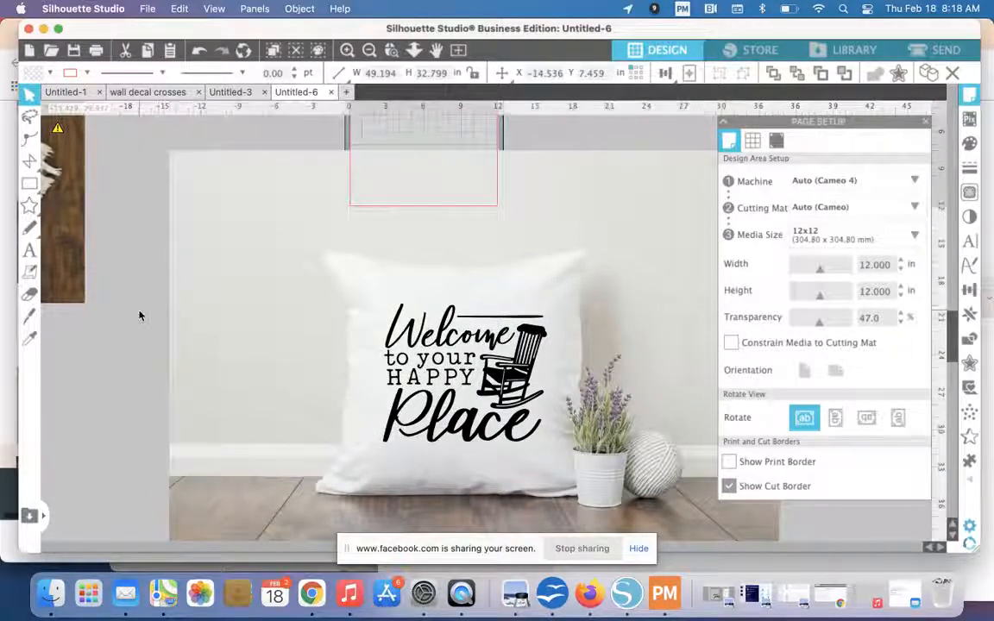
left_click_drag(140, 293, 511, 342)
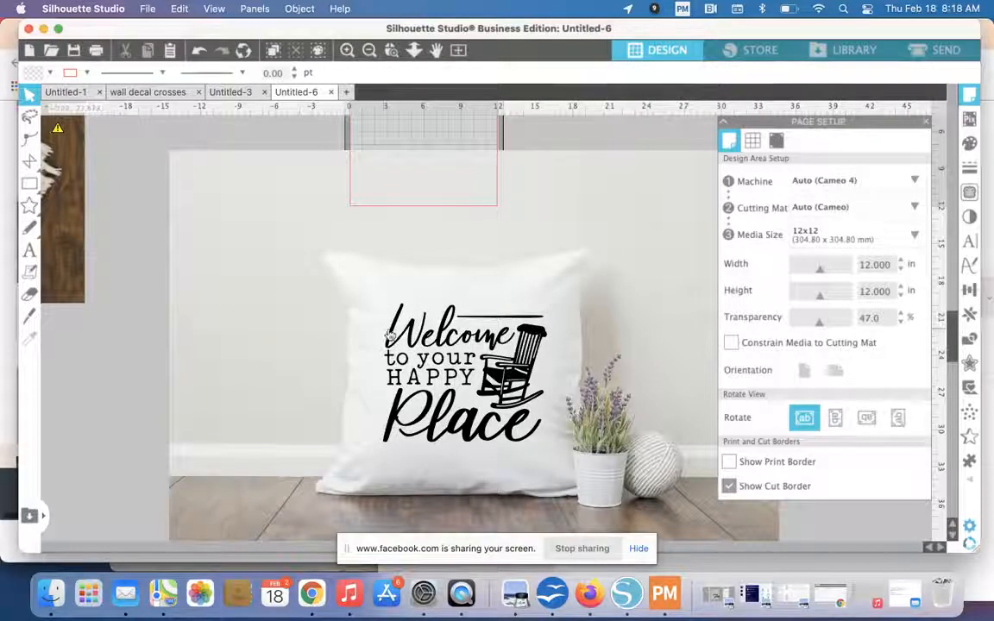
- Group the parts of the word "Welcome" into one object and the parts of the word "Place" into another
left_click(391, 337)
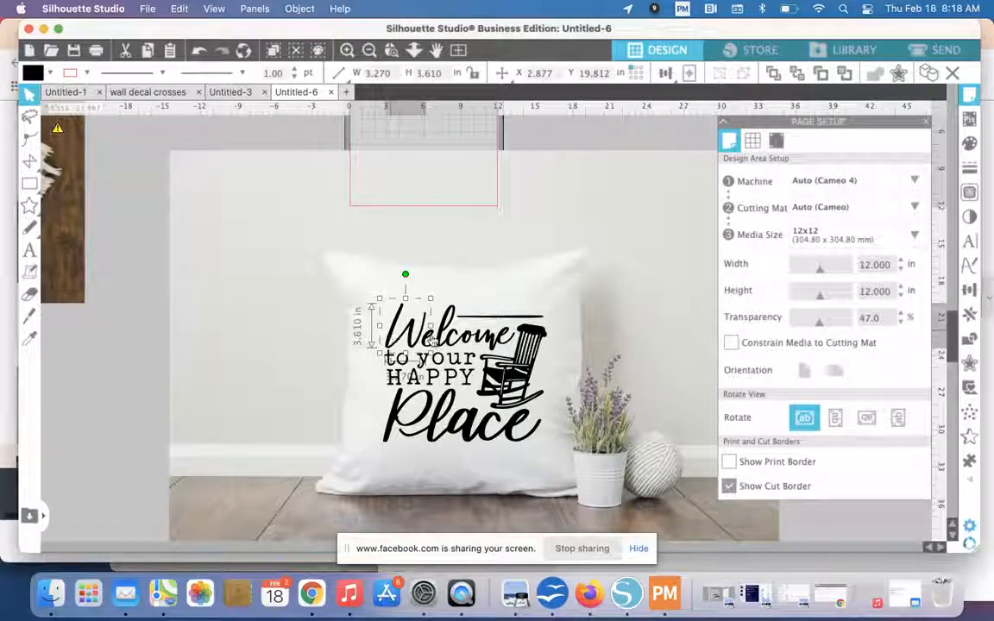
left_click(431, 341, "shift")
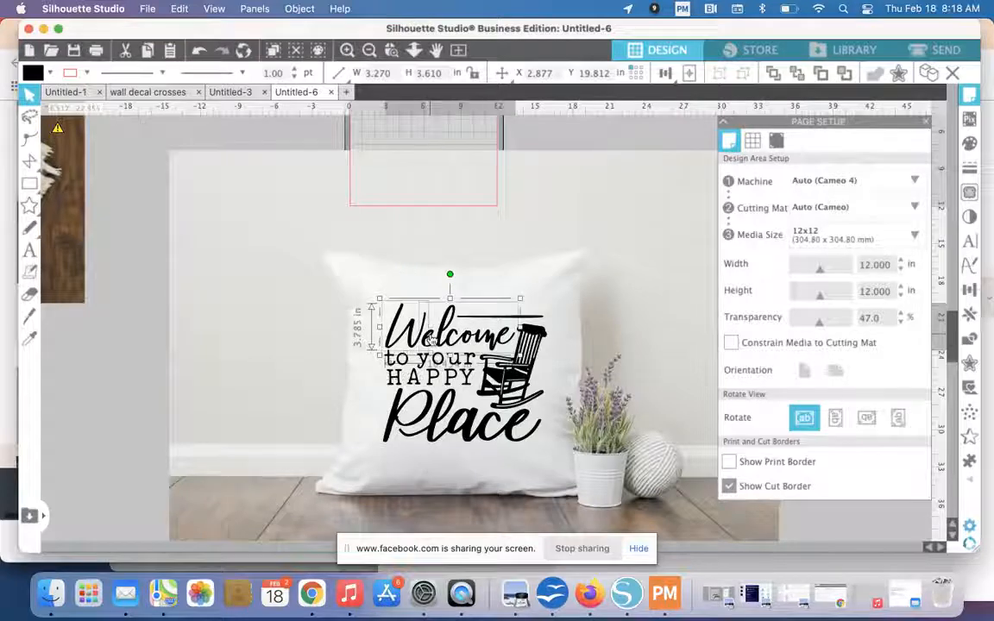
left_click(742, 73)
left_click(416, 425)
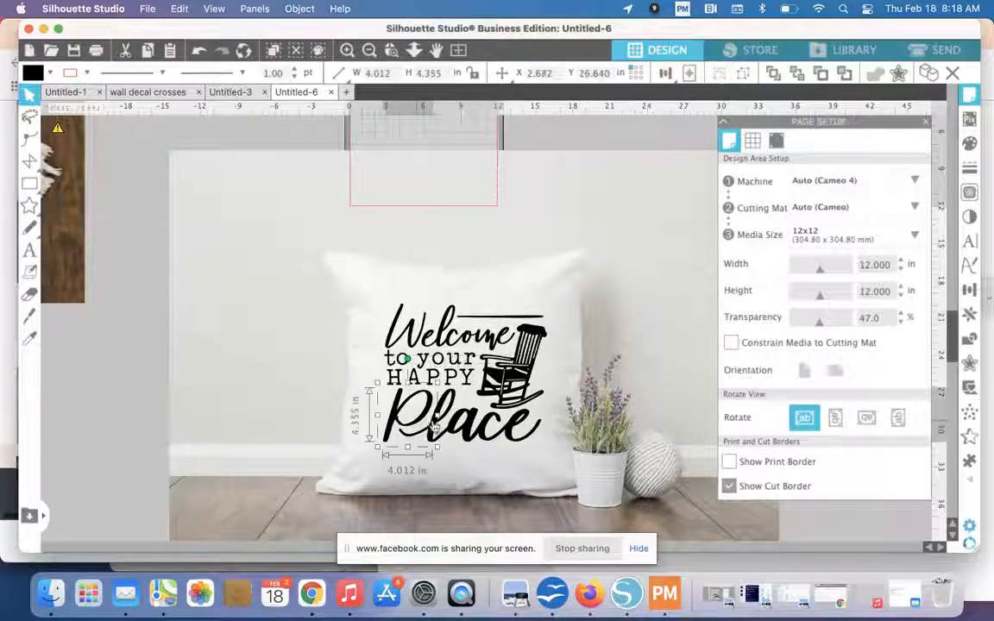
left_click(434, 432, "shift")
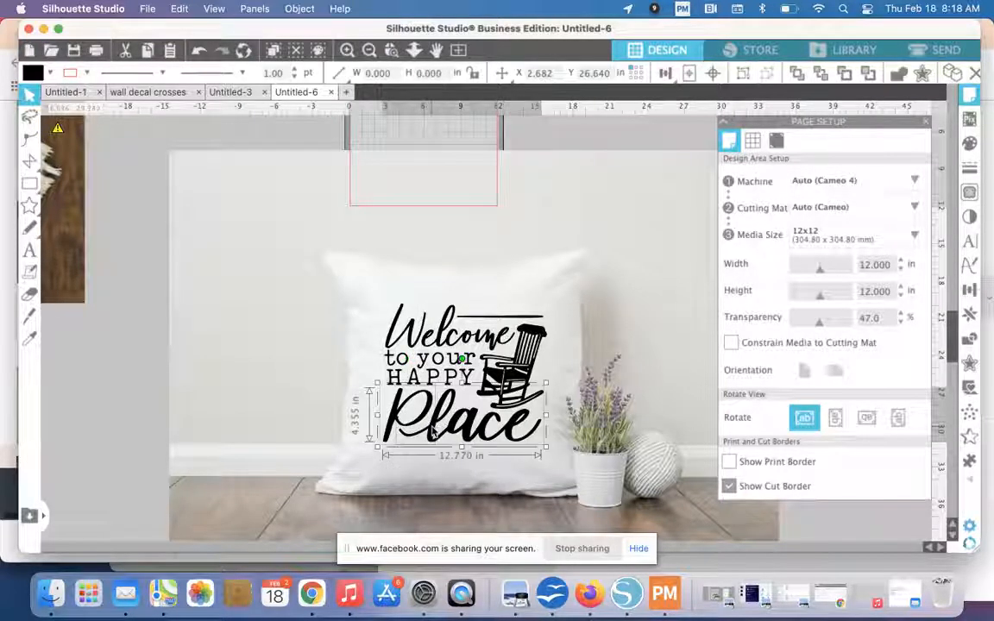
left_click(742, 74)
- Fill the words "Welcome" and "Place" with blue and deselect them
left_click(440, 335, "shift")
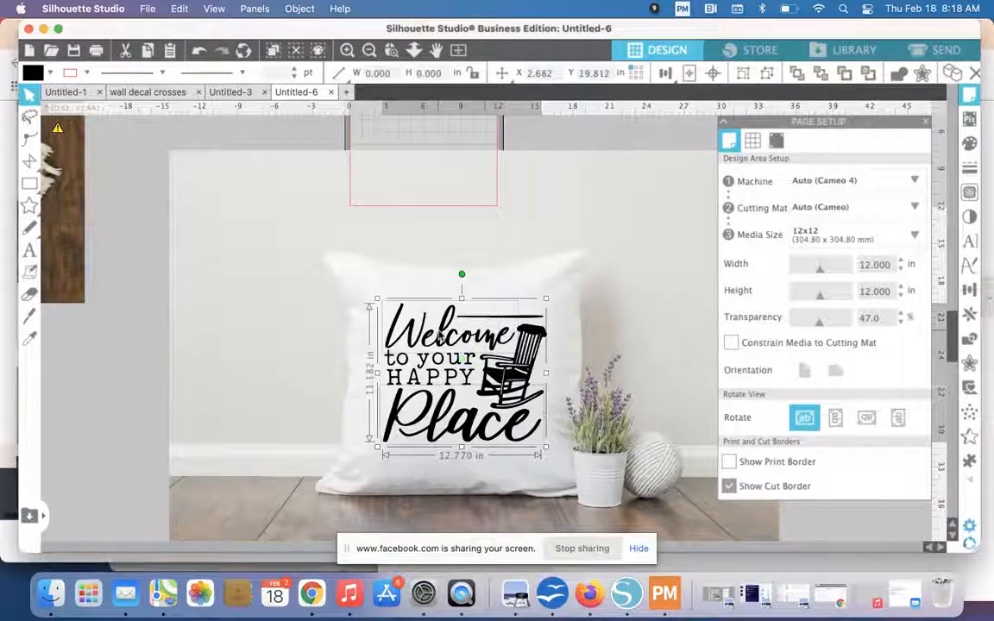
left_click(51, 73)
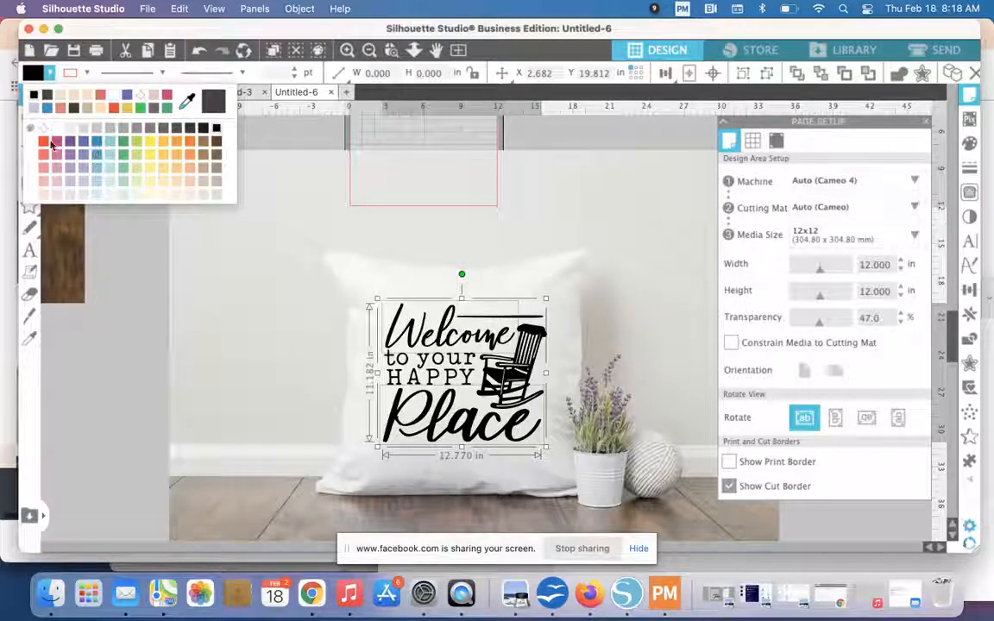
left_click(82, 142)
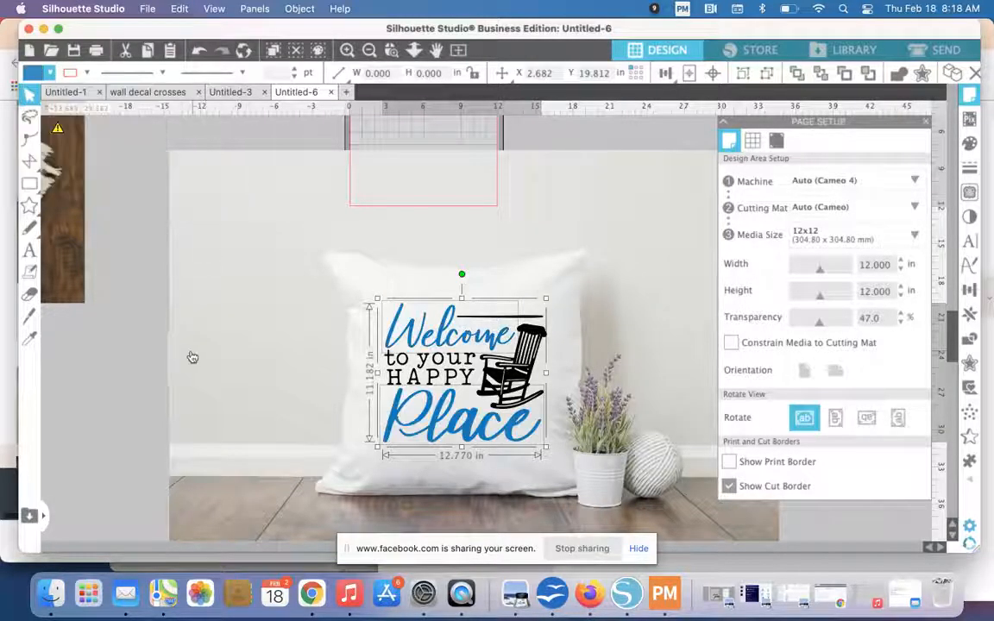
left_click(134, 366)
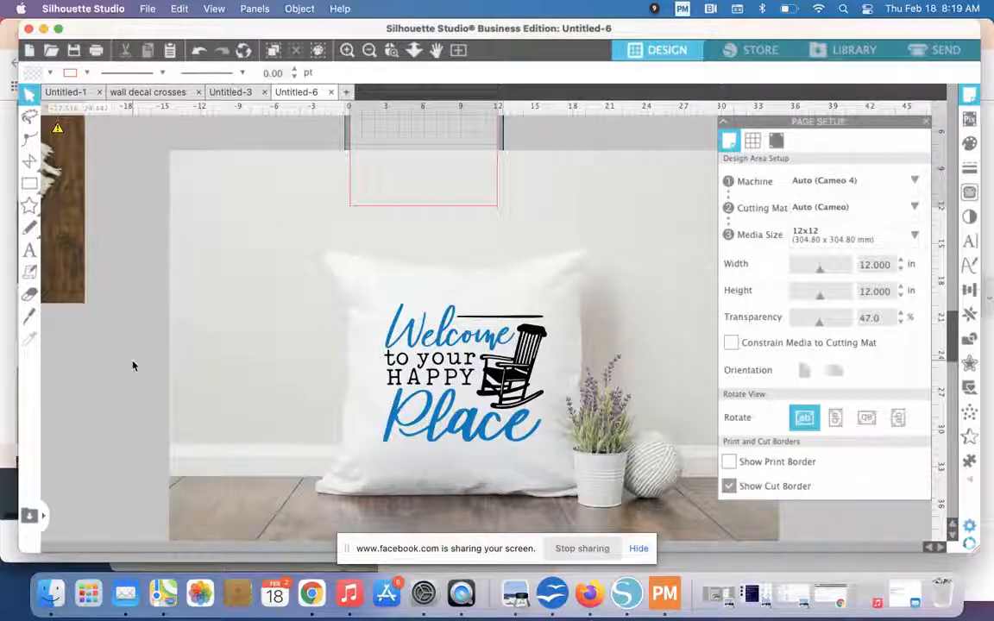
- Fill the words "Welcome" and "Place" with dark brown and deselect them
left_click(393, 335)
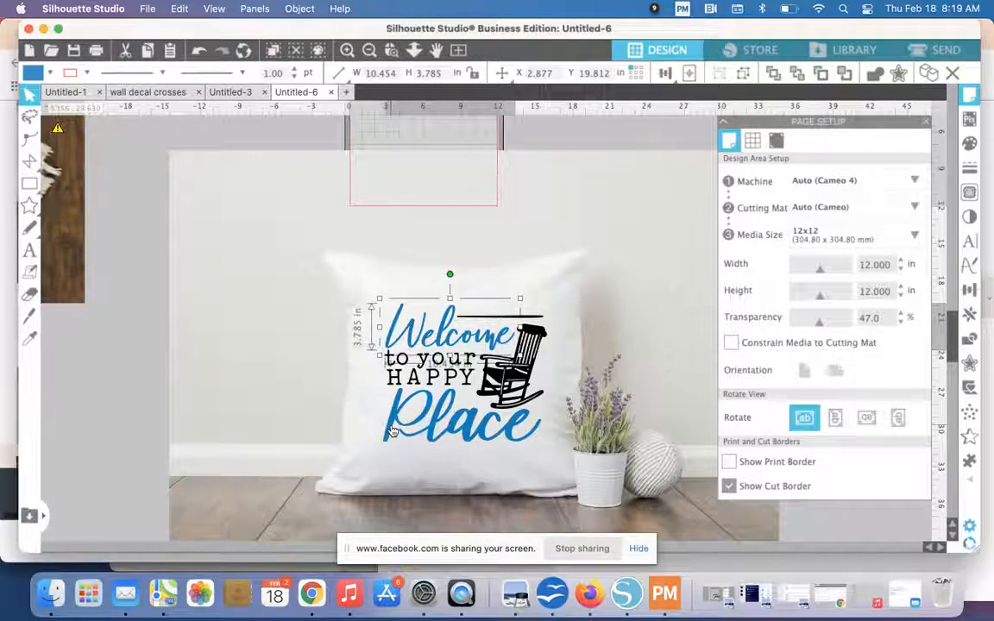
key("super+a")
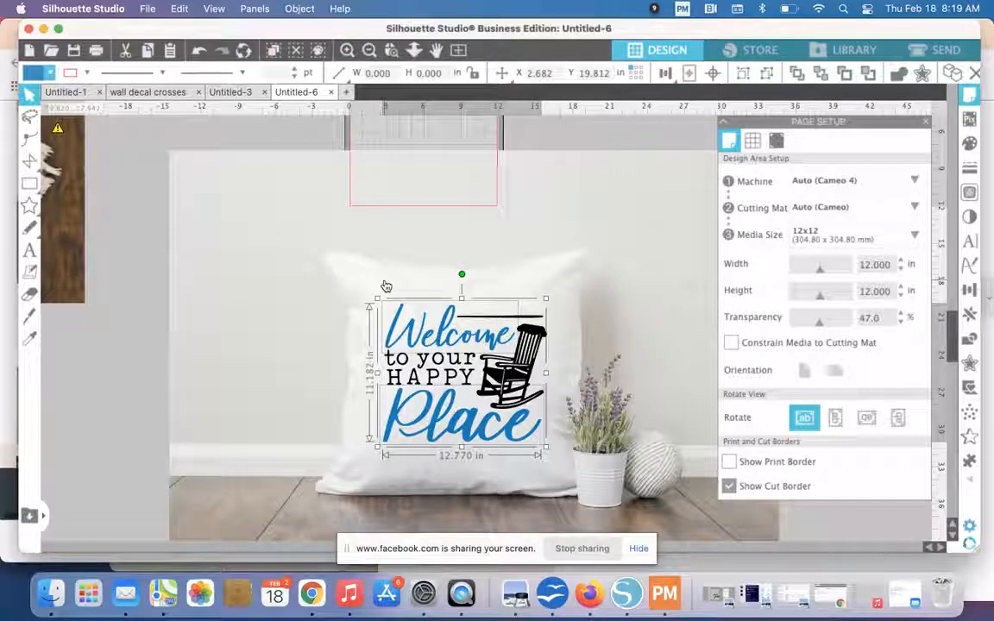
left_click(49, 76)
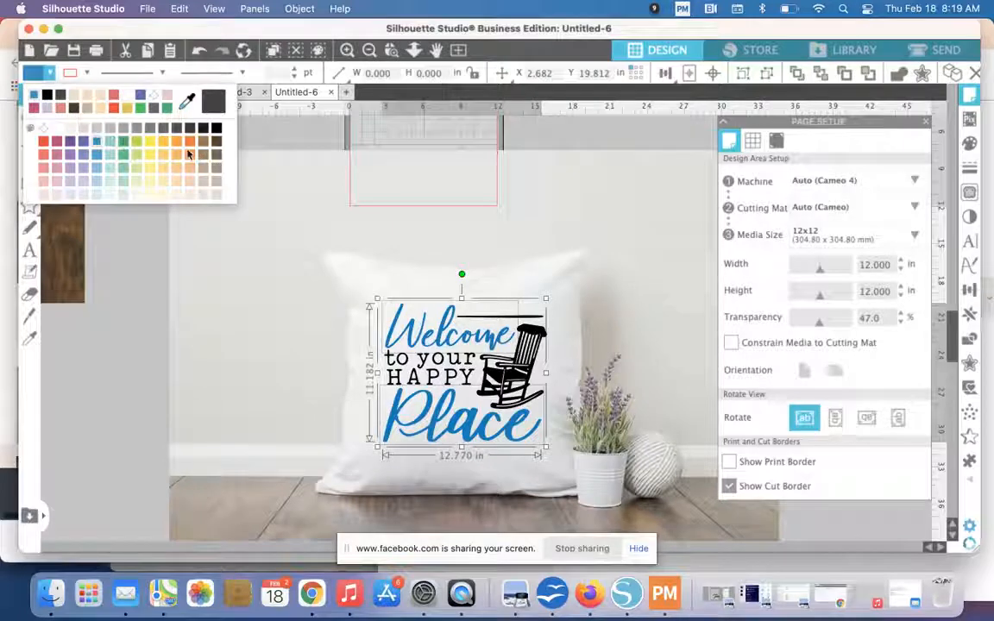
left_click(75, 110)
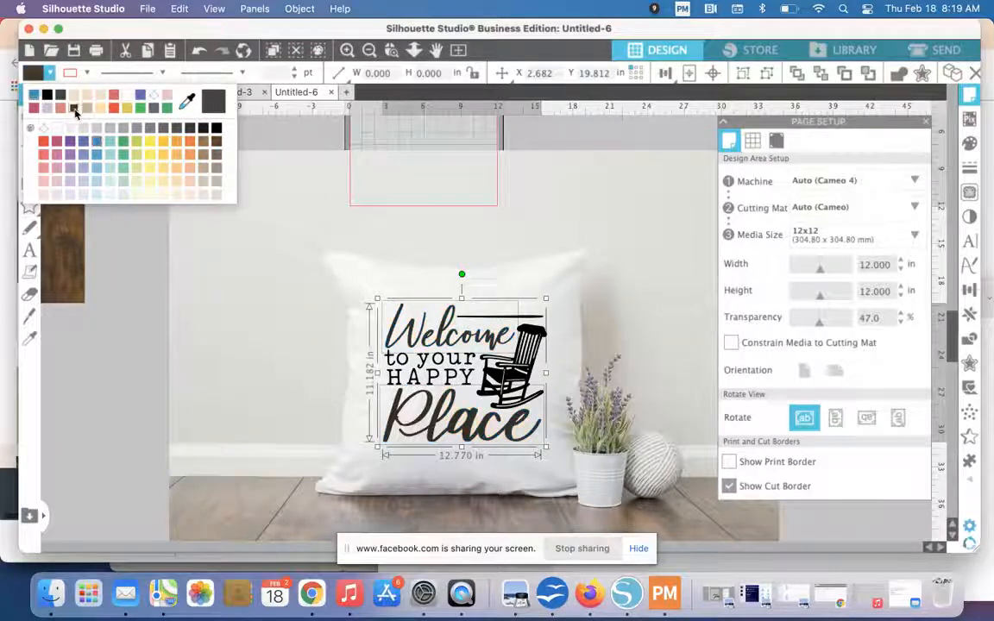
left_click(103, 256)
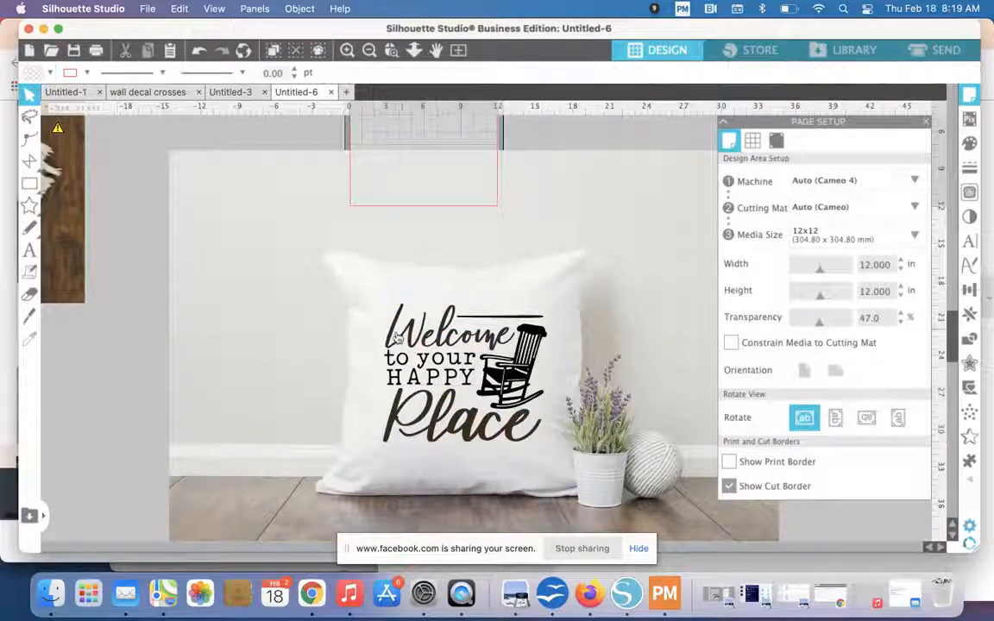
- Draw a rectangle about 14.8 in wide and 15.3 in high beside the pillow in the mockup photo
left_click(297, 367)
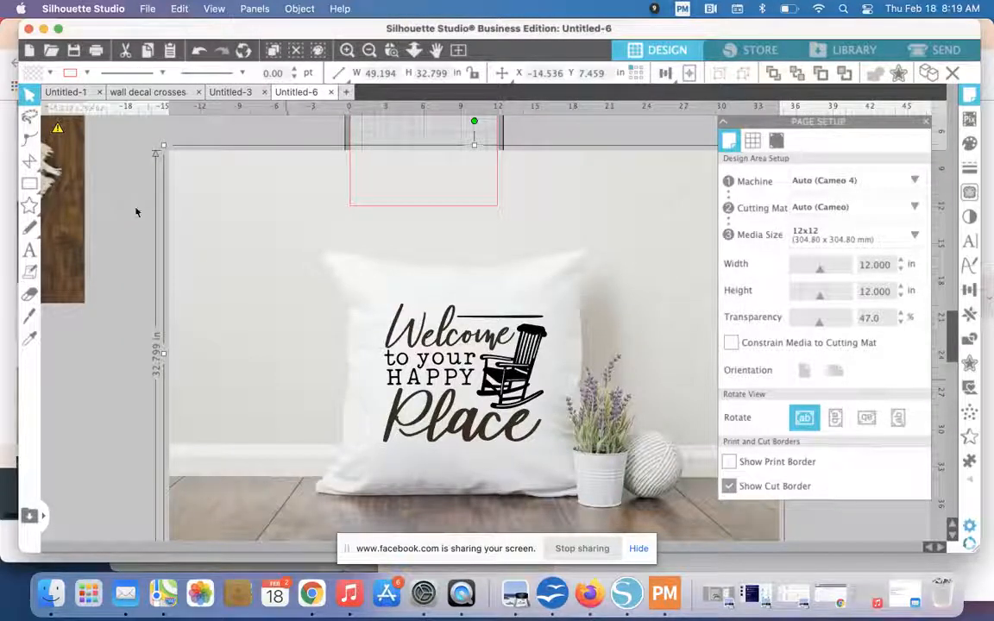
left_click(13, 165)
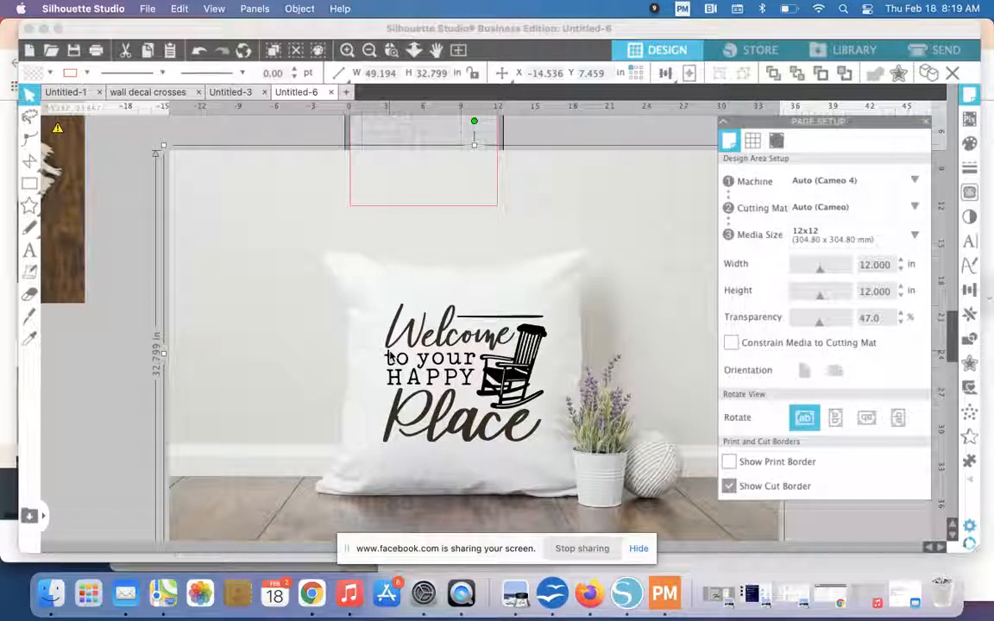
mouse_move(29, 183)
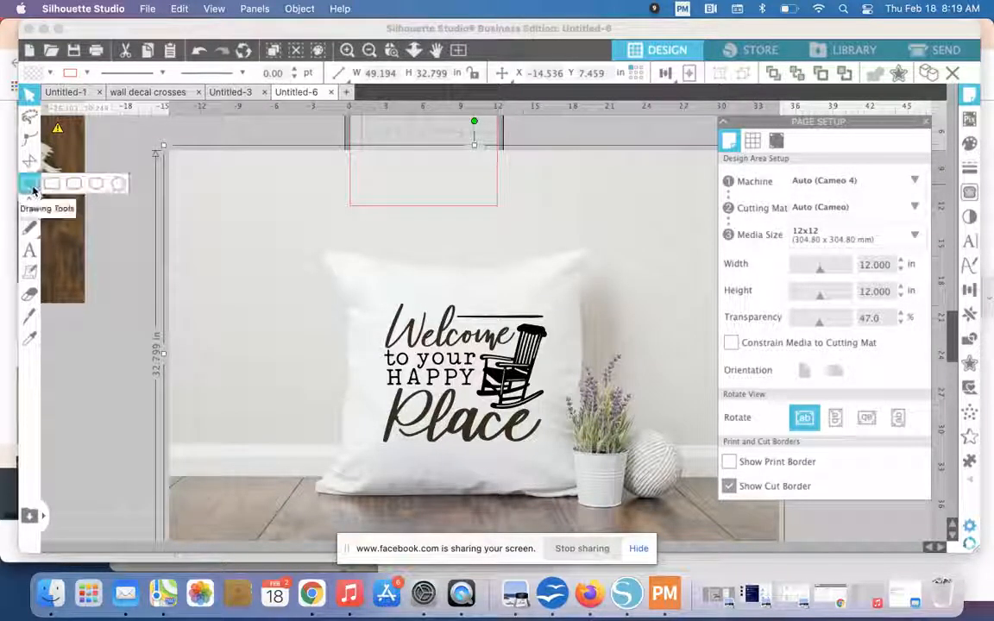
left_click(35, 188)
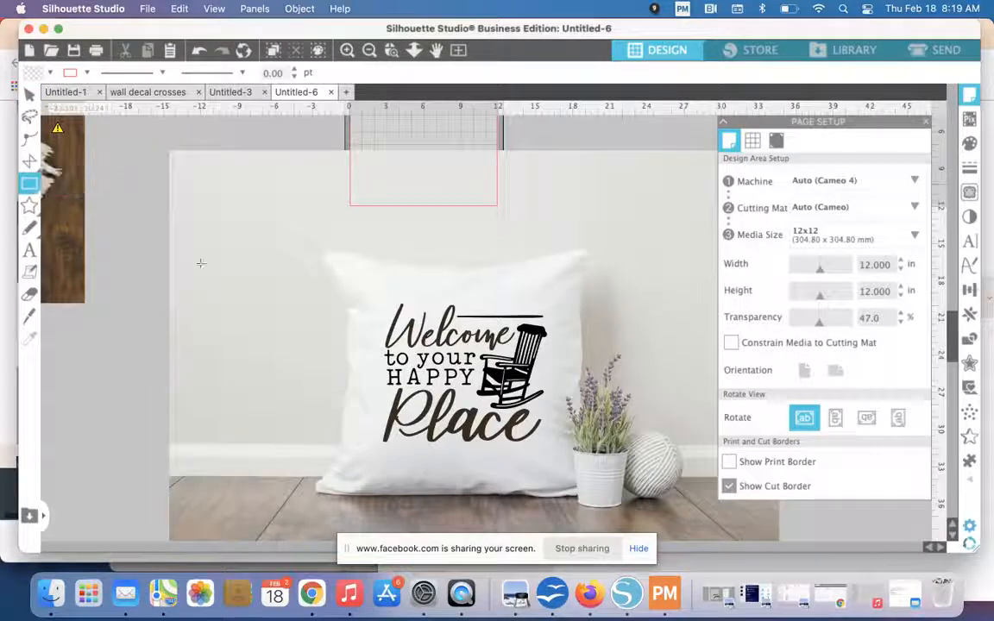
mouse_move(106, 271)
left_mouse_down()
mouse_move(275, 430)
mouse_move(290, 462)
left_mouse_up()
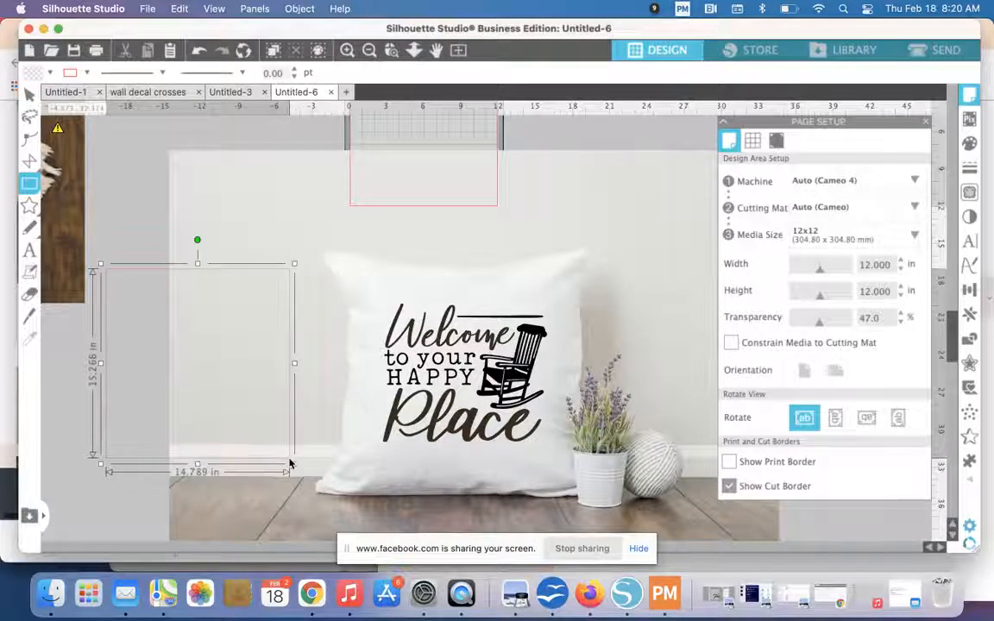
left_click(115, 490)
- Move the rectangle onto the pillow so its upper-left corner meets the pillow's upper-left corner
scroll(128, 183, "left", 5)
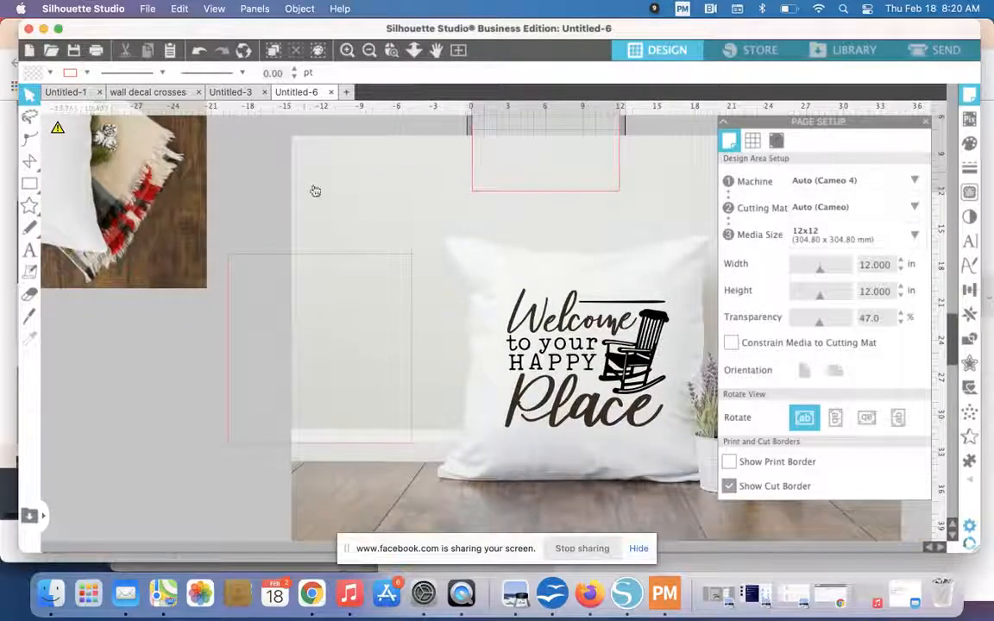
scroll(244, 273, "left", 2)
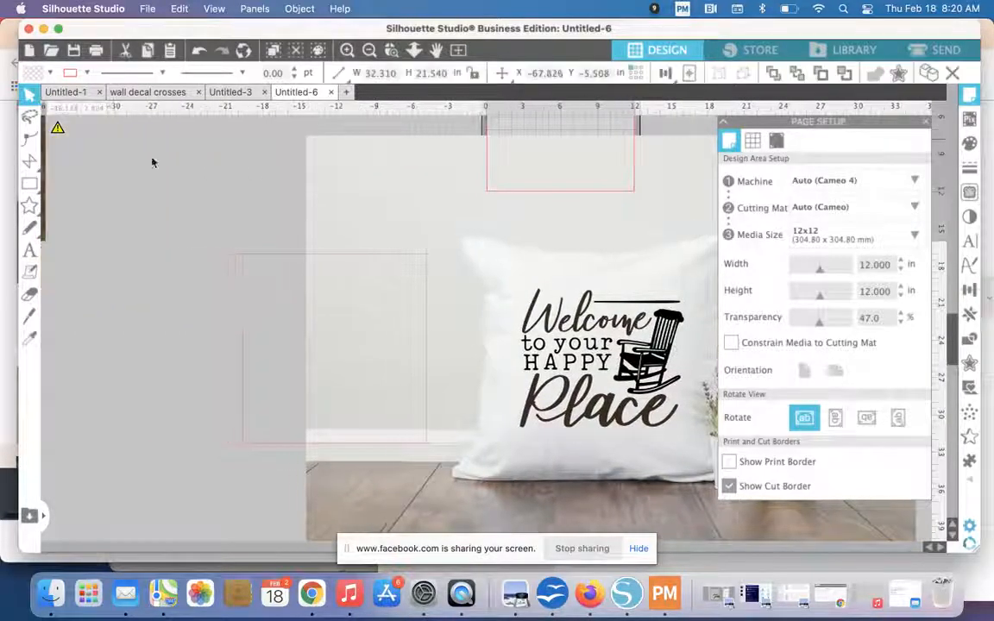
left_click_drag(243, 272, 462, 252)
left_click(408, 264)
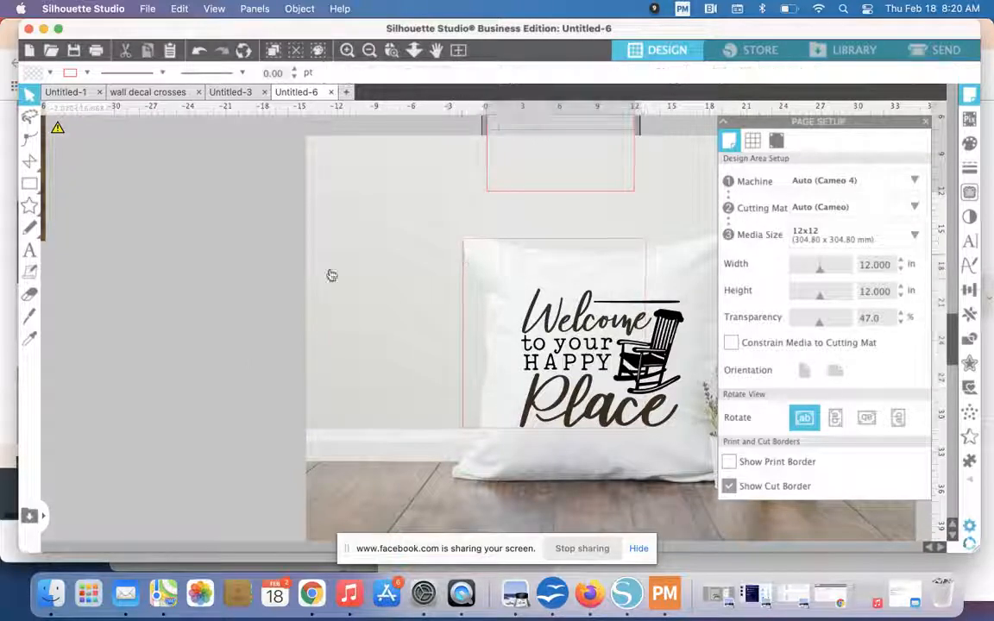
- Shrink the lavender-pot mockup photo to about 39 by 26 in and position it so the pillow fits the rectangle
scroll(265, 285, "right", 3)
scroll(265, 285, "right", 5)
scroll(131, 308, "left", 2)
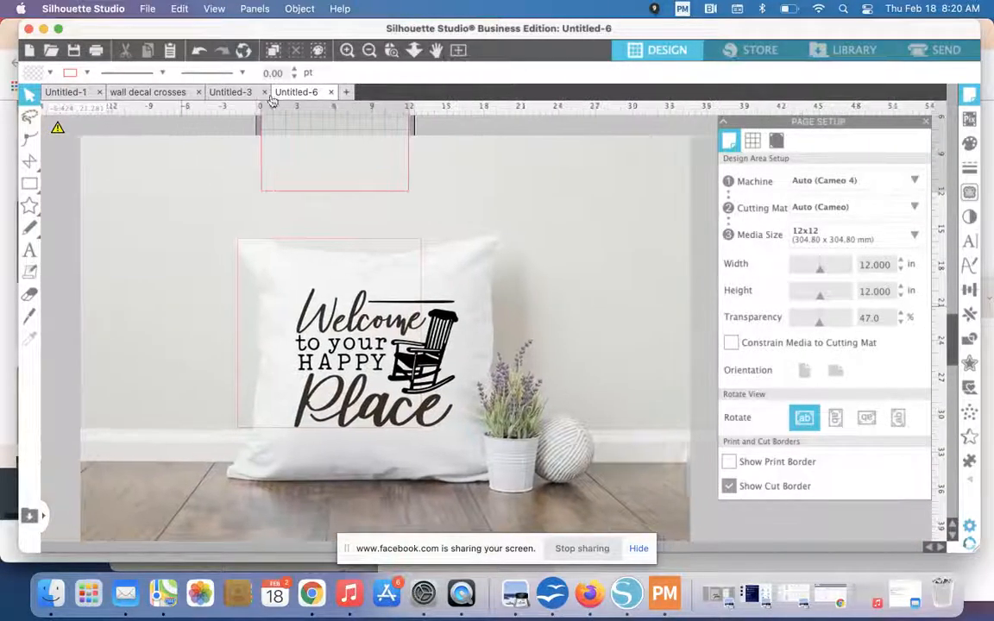
left_click(373, 51)
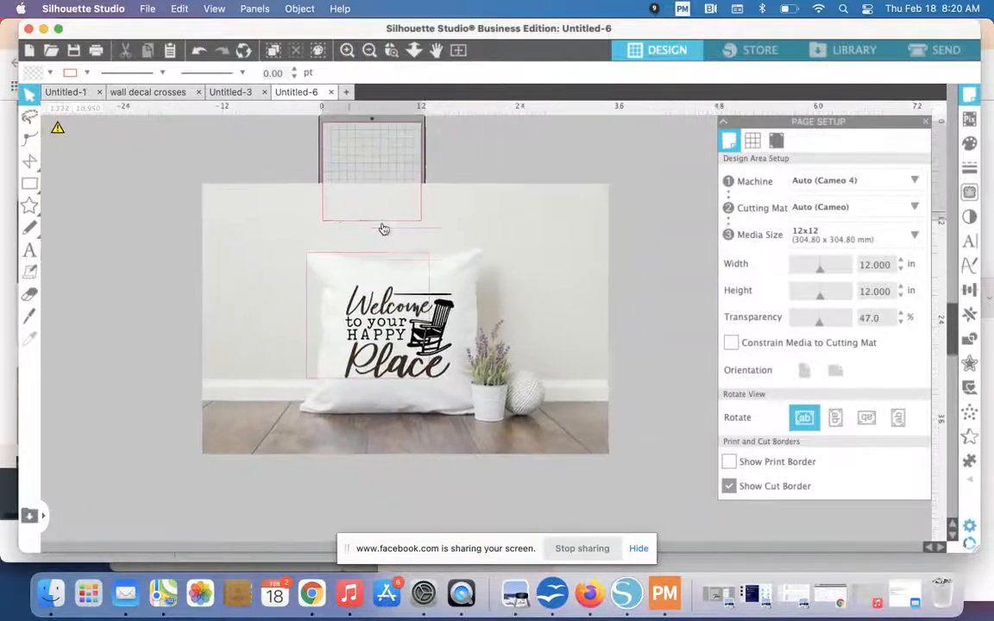
left_click(487, 225)
left_click_drag(612, 458, 531, 422)
left_click_drag(474, 376, 489, 387)
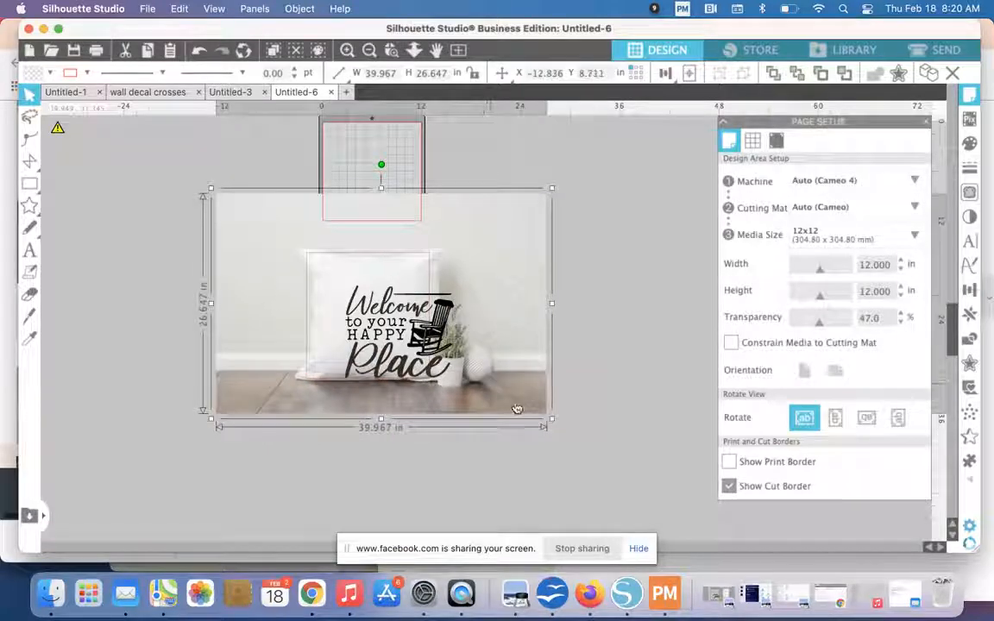
left_click_drag(553, 425, 542, 425)
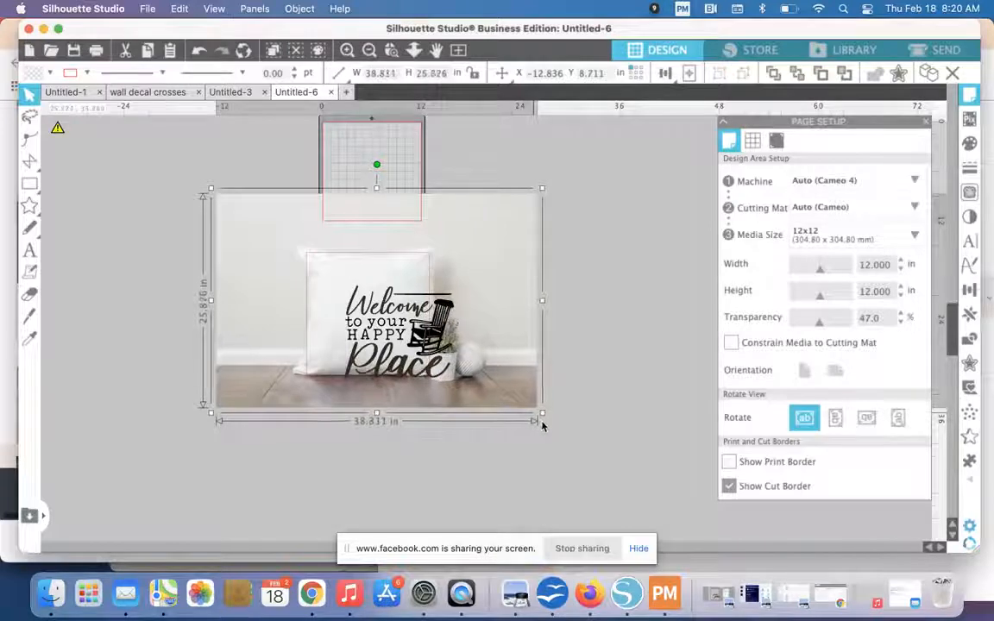
left_click(277, 455)
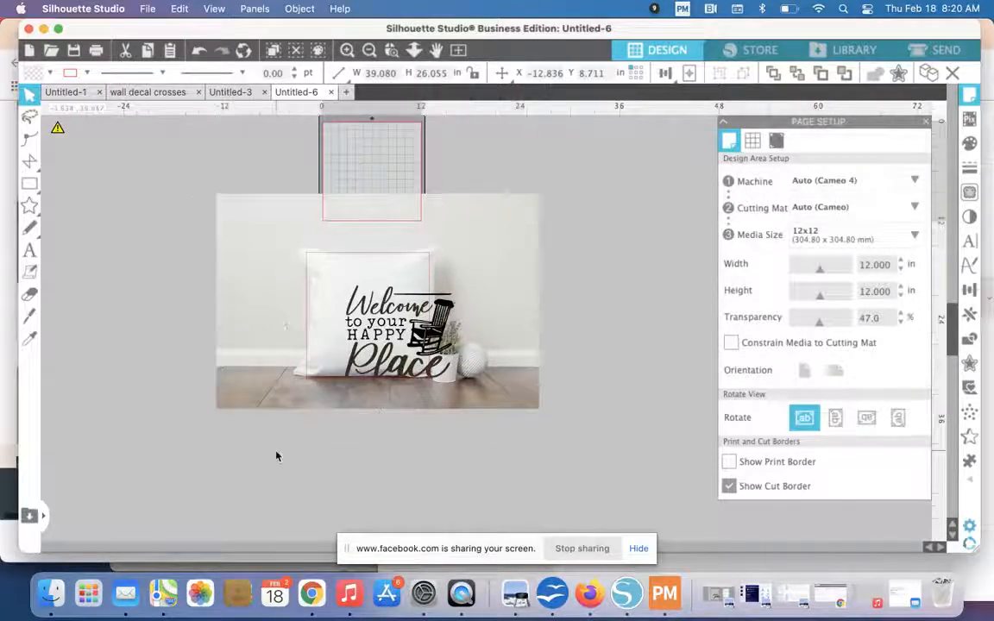
- Group all pieces of the "Welcome to your Happy Place" design and center it inside the rectangle on the pillow
left_click(371, 315)
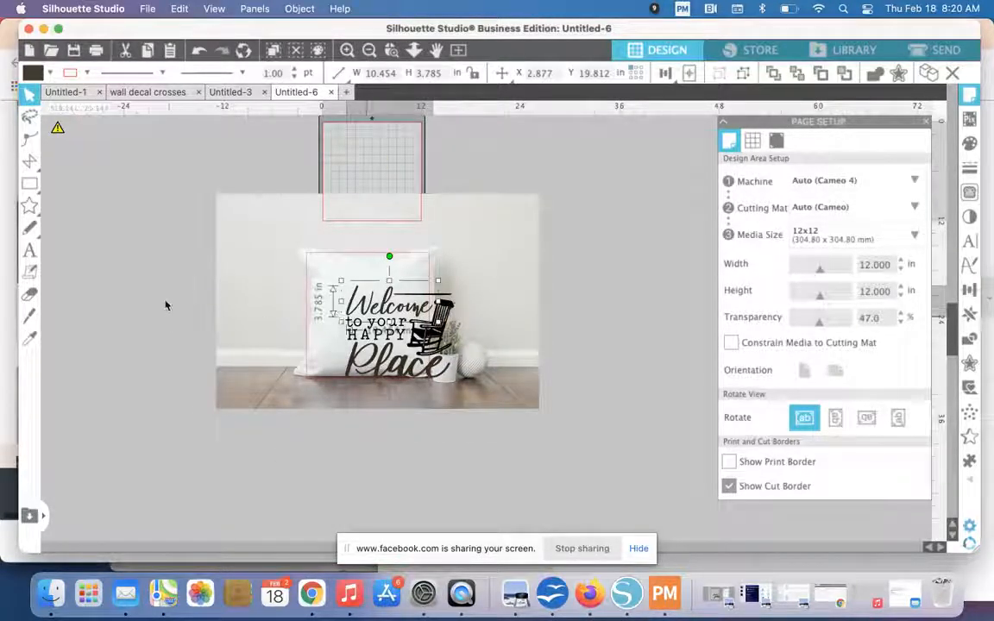
left_click(164, 271)
left_click(478, 380)
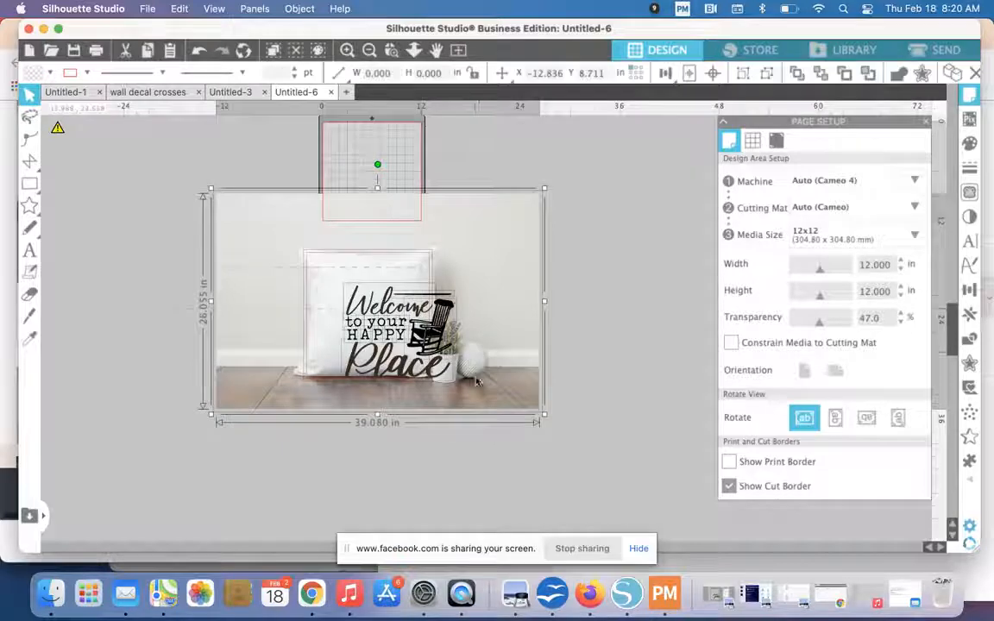
left_click(309, 339)
left_click(308, 342, "shift")
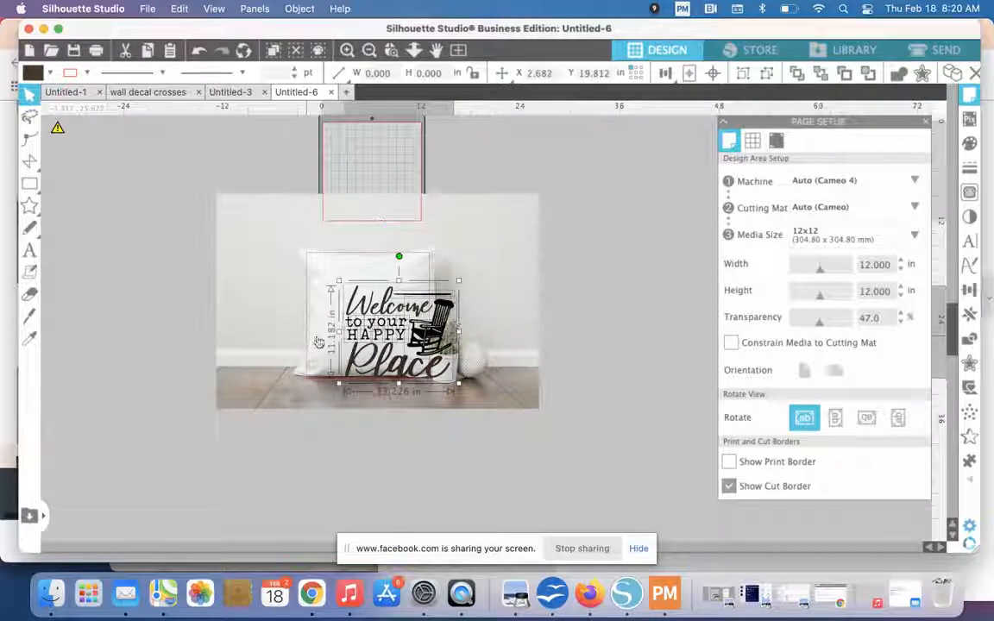
left_click(741, 74)
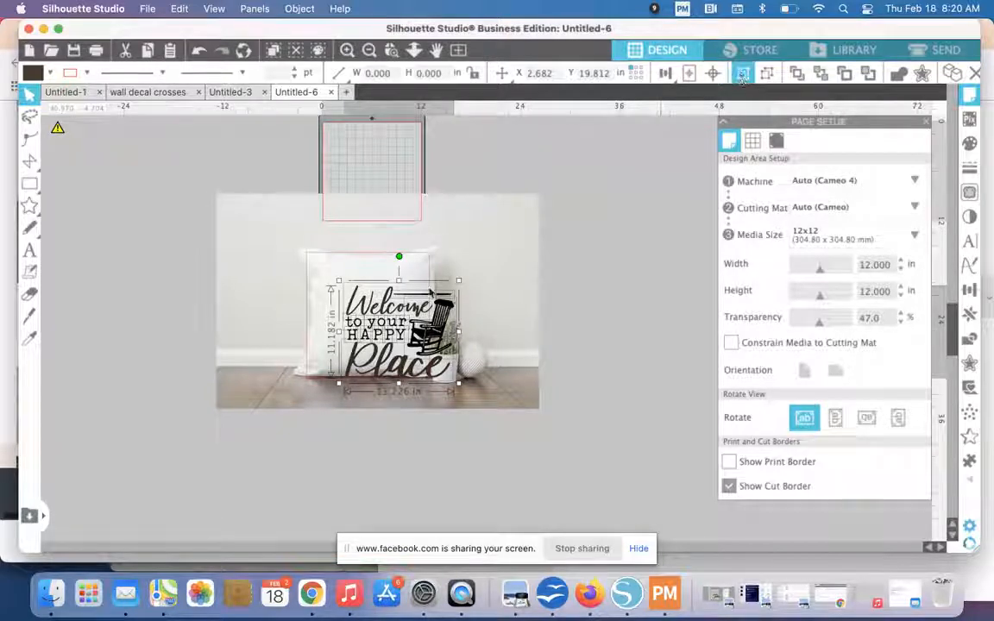
left_click_drag(348, 302, 319, 291)
left_click(153, 401)
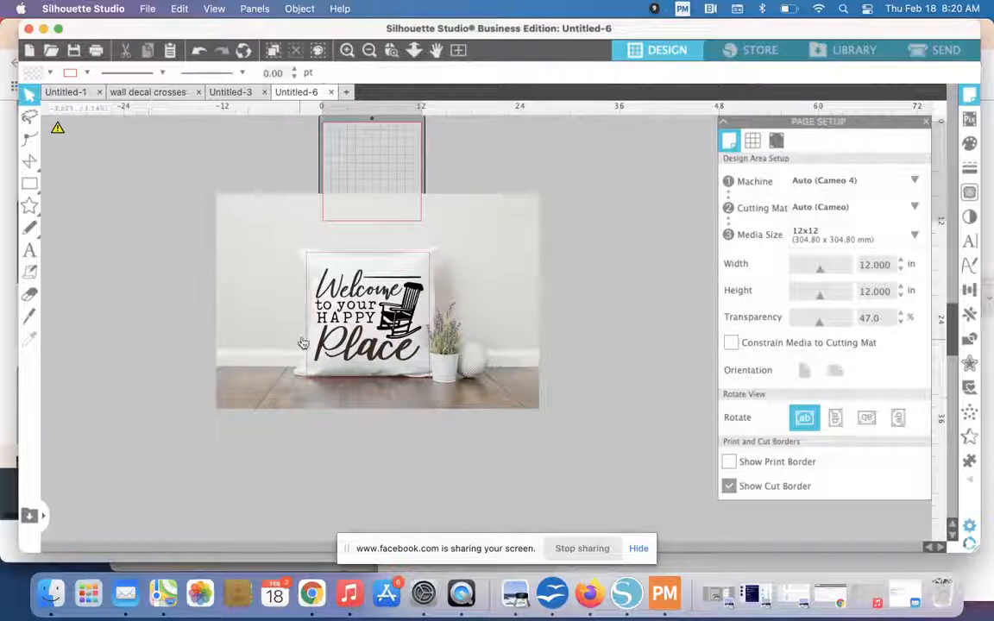
- Move the rectangle off the pillow to the empty area beside the mockup photo, leaving the photo in place
left_click_drag(307, 336, 160, 375)
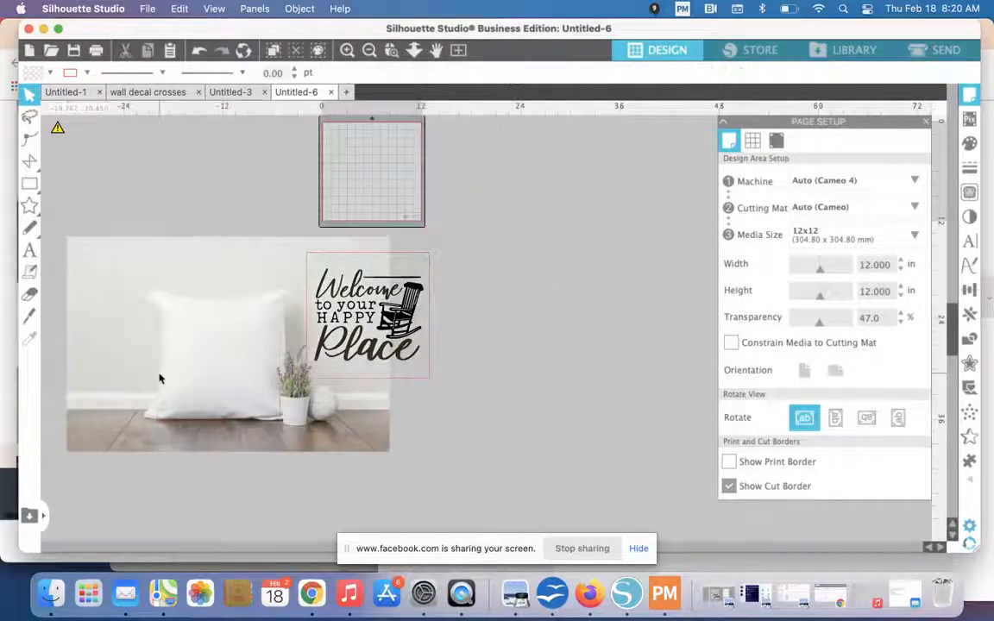
key("super+z")
left_click(304, 340)
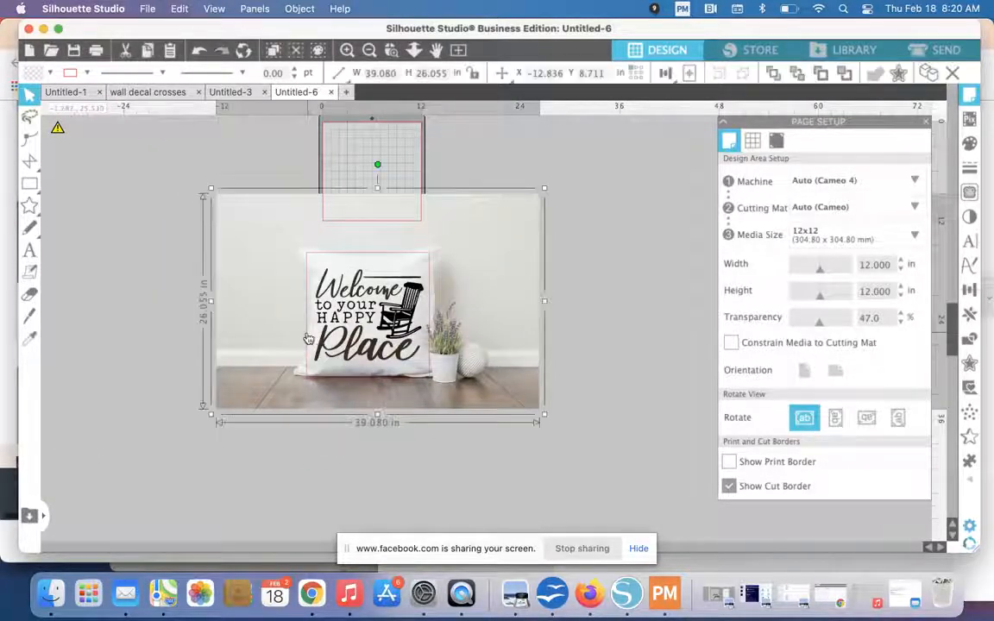
left_click(308, 335)
left_click_drag(308, 335, 60, 389)
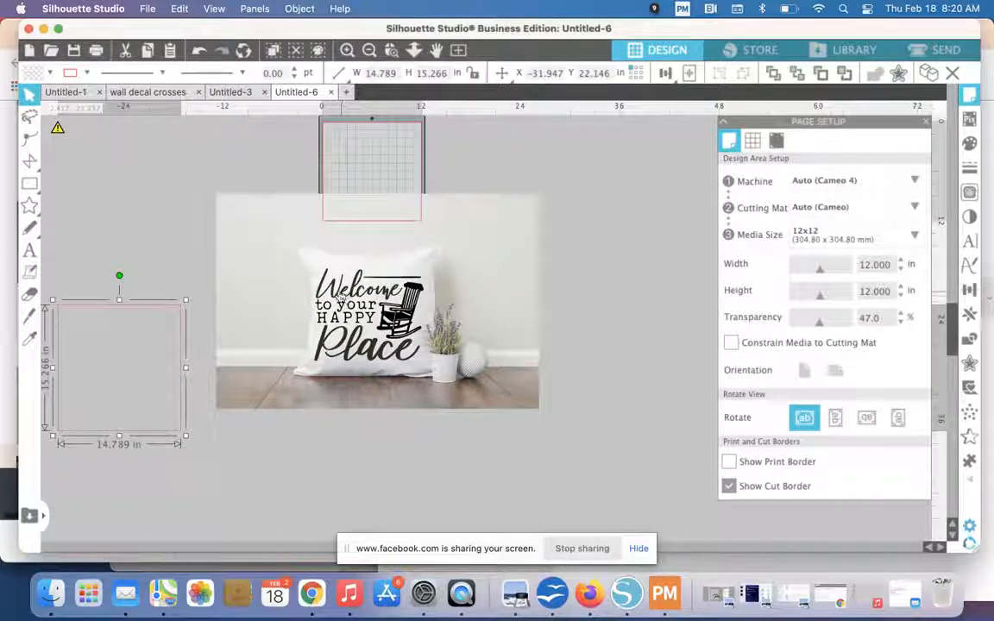
- Enlarge the design on the pillow to about 13.4 by 11.3 in and move the rectangle farther from the photo
left_click(345, 296)
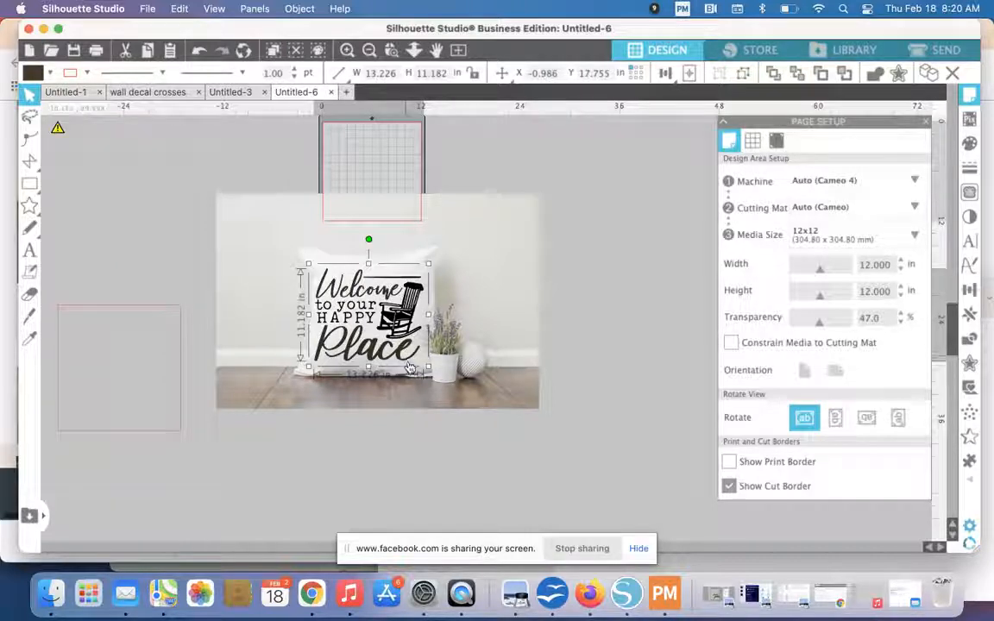
left_click_drag(430, 373, 432, 376)
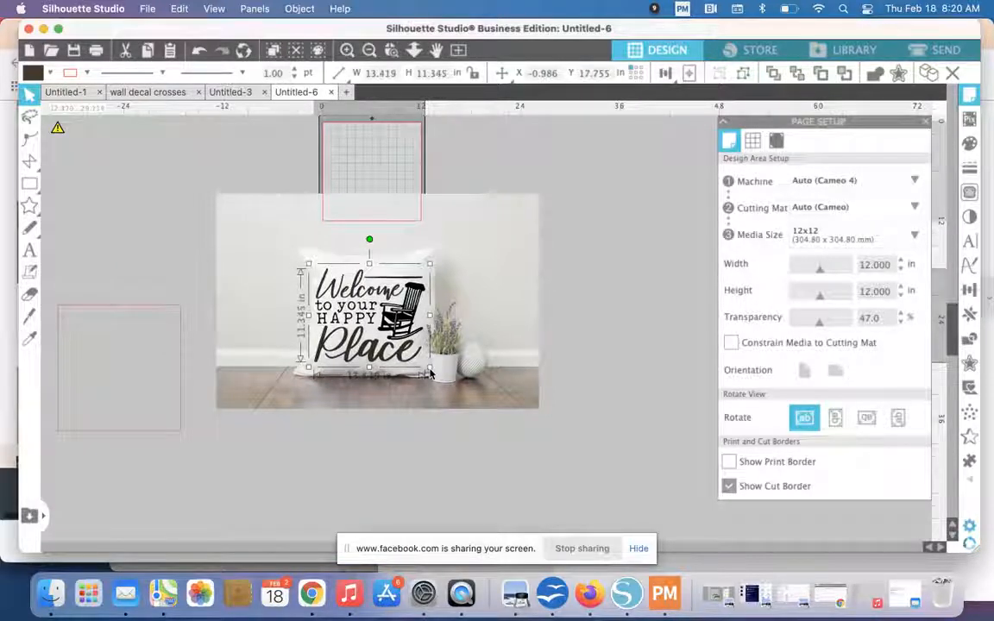
left_click(328, 460)
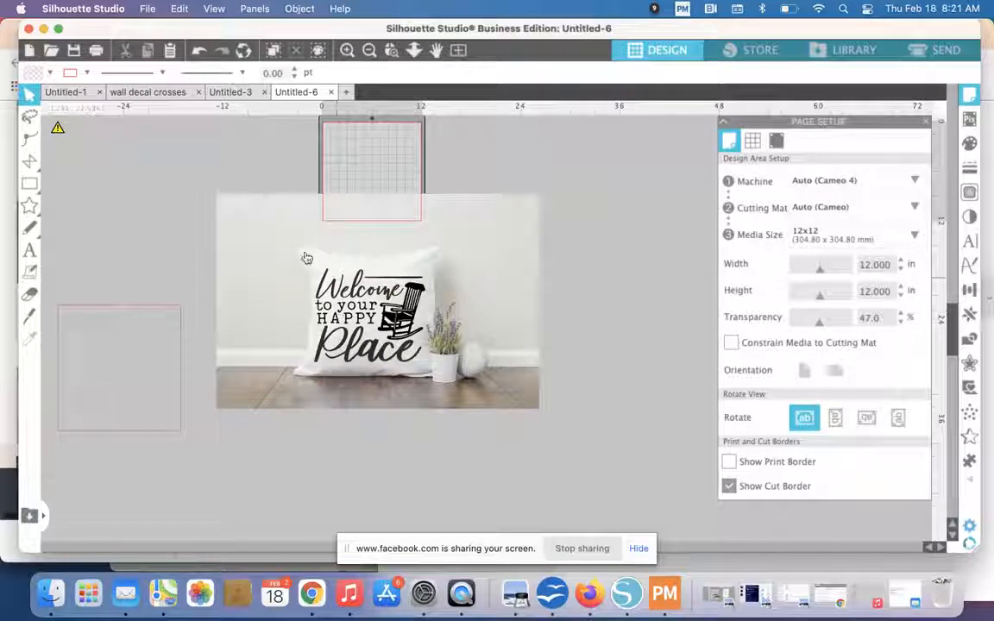
mouse_move(109, 308)
left_mouse_down()
mouse_move(161, 255)
mouse_move(164, 236)
mouse_move(124, 237)
mouse_move(426, 234)
mouse_move(399, 255)
mouse_move(108, 296)
left_mouse_up()
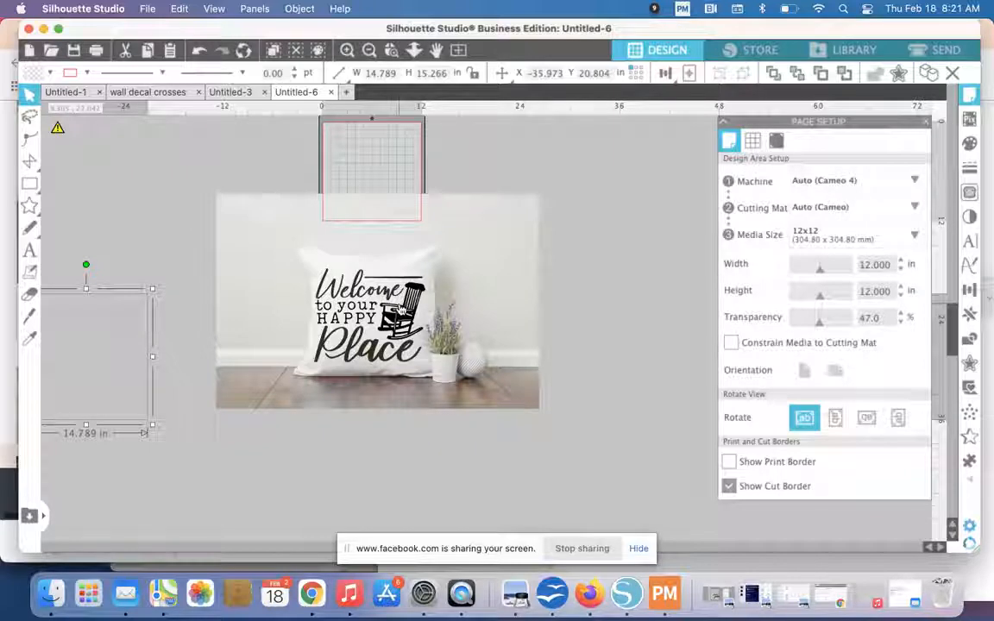
- Close the page setup options and set the fill transparency of the "Welcome to your Happy Place" design to 11%
left_click(390, 317)
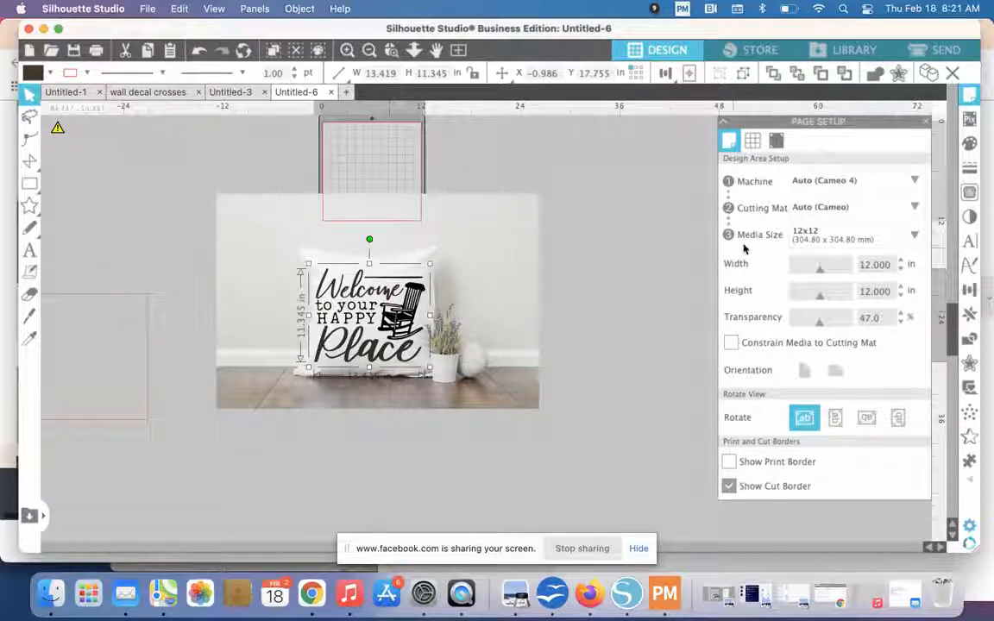
left_click(929, 127)
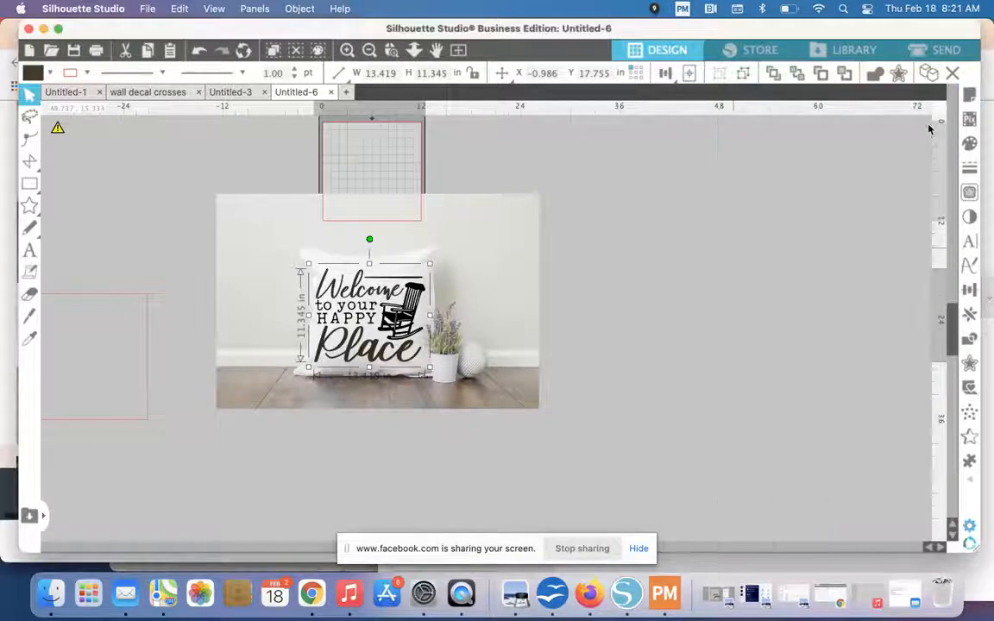
left_click(970, 143)
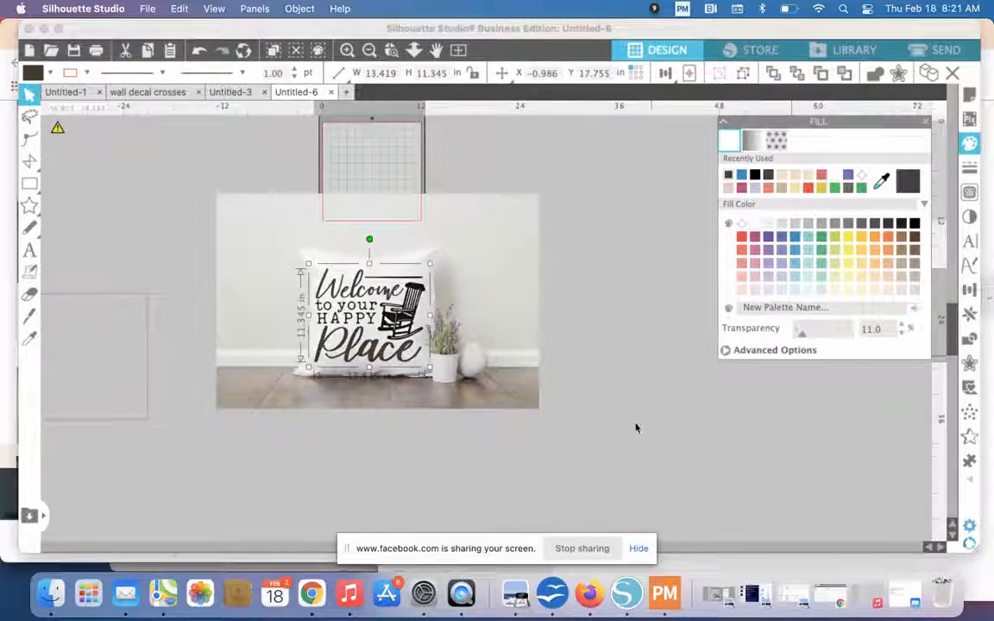
left_click(503, 378)
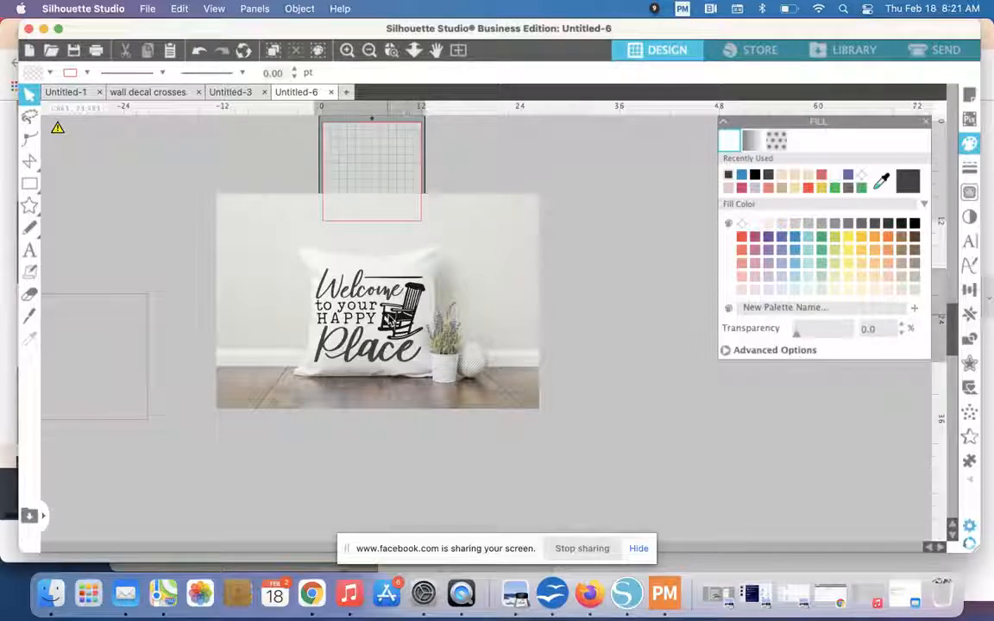
left_click(398, 326)
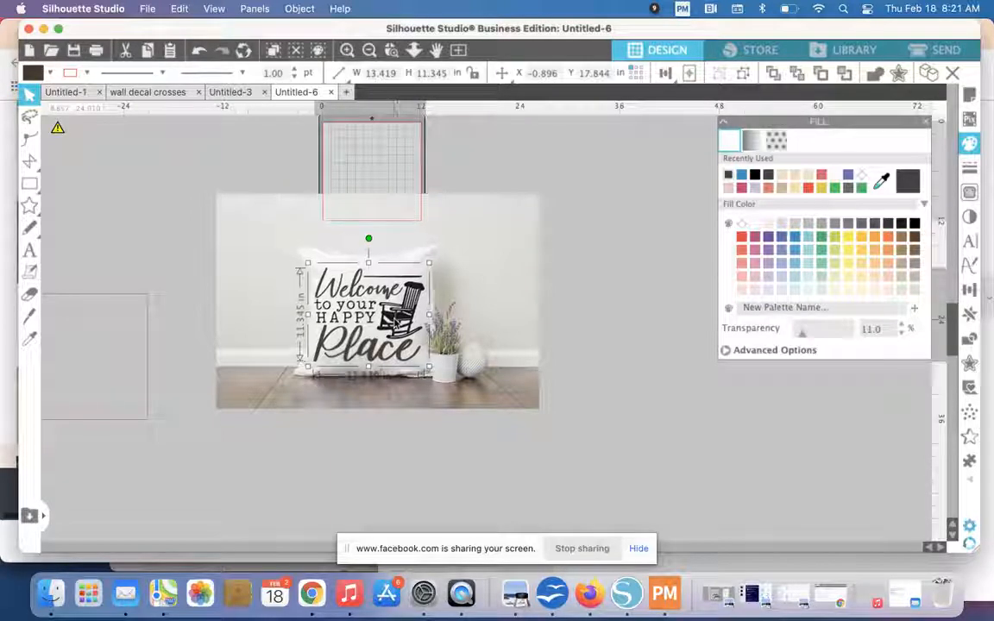
- Move the white pillow photo away from behind the "Welcome to your Happy Place" design and fill the design with black
left_click(346, 50)
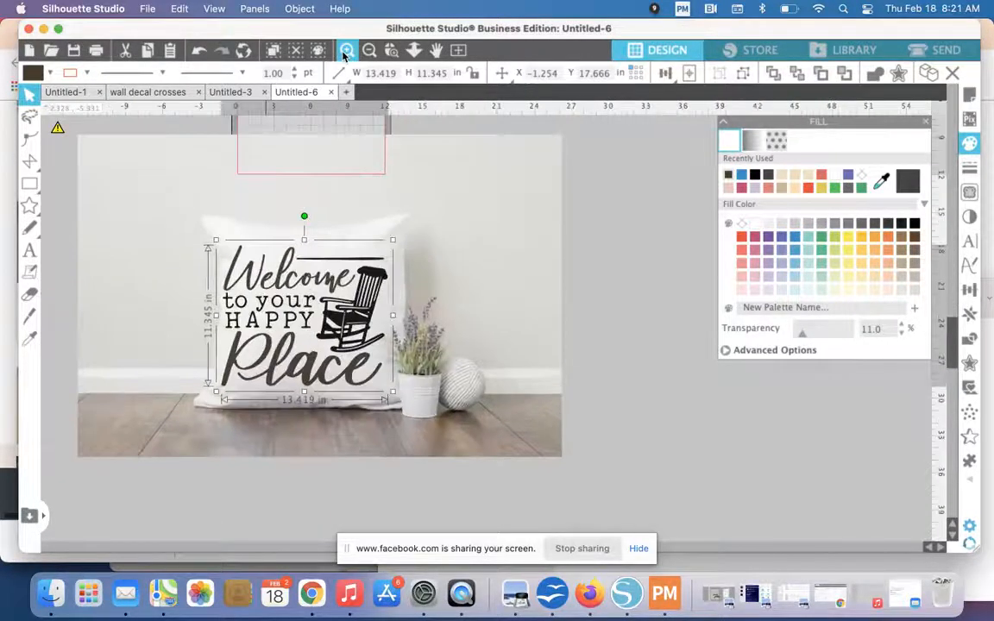
left_click(344, 54)
scroll(300, 229, "left", 5)
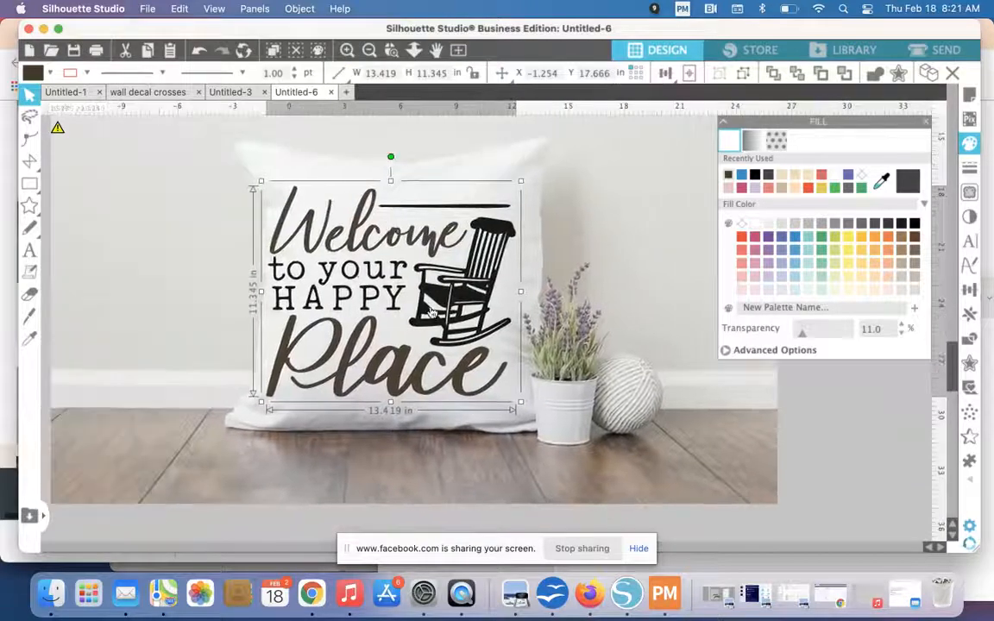
left_click_drag(578, 304, 594, 2)
left_click(531, 288)
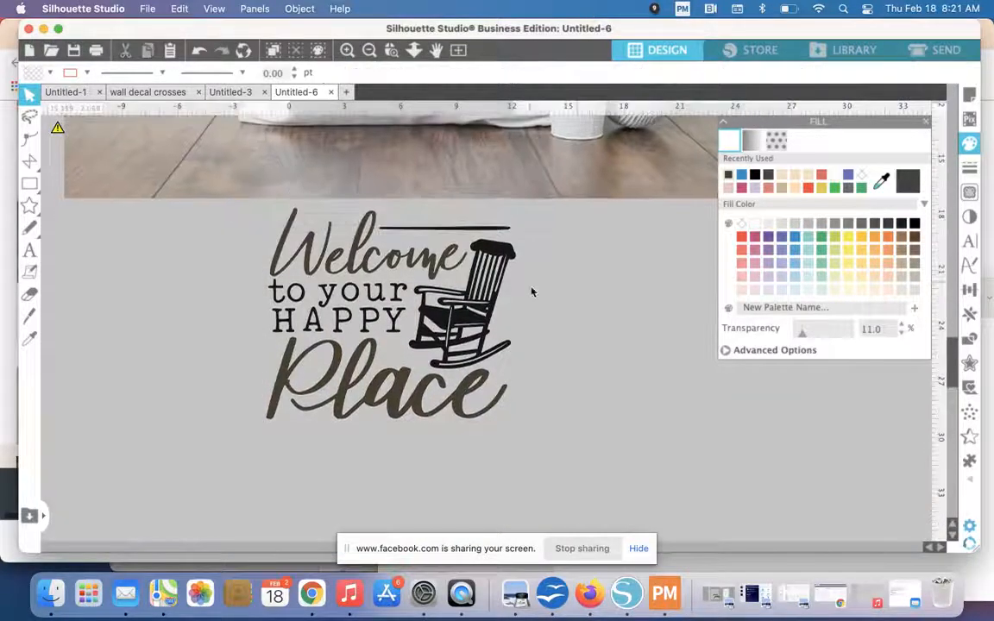
left_click(393, 320)
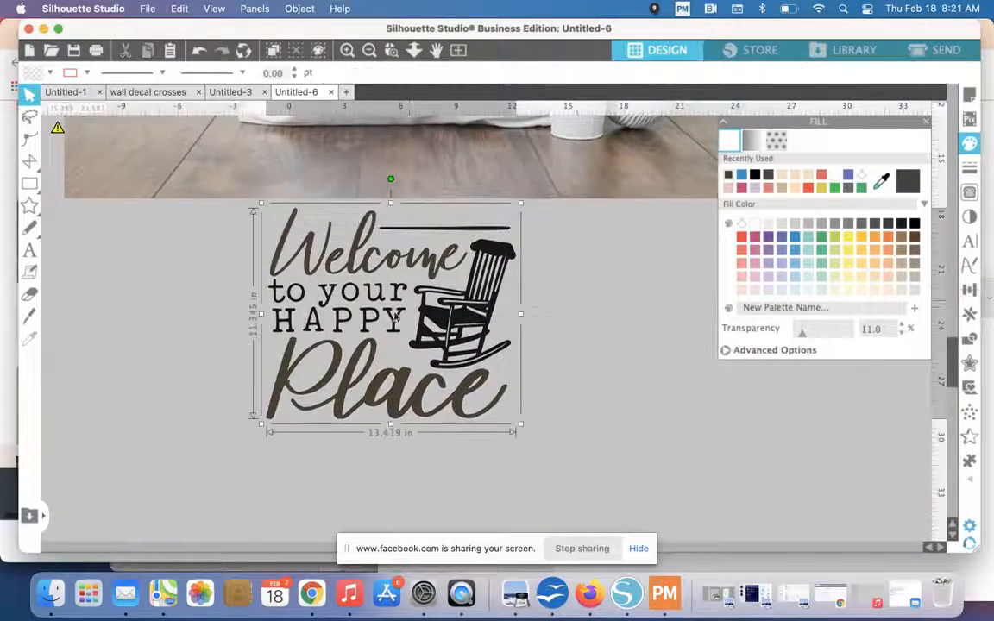
left_click(755, 175)
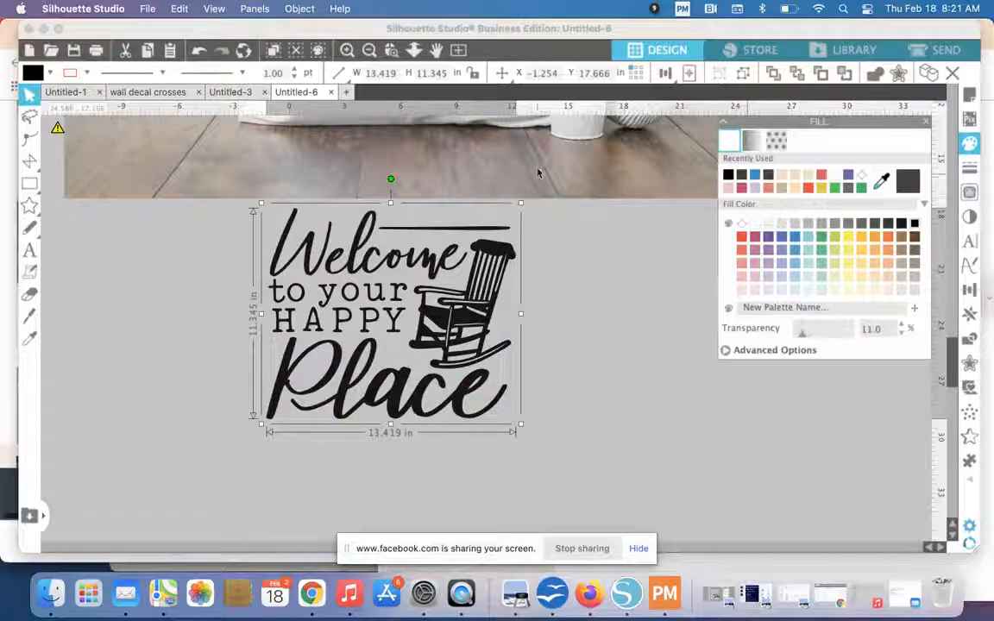
- Move the pillow photo back behind the black design so the design sits on the pillow
left_click(369, 50)
left_click_drag(455, 184, 458, 400)
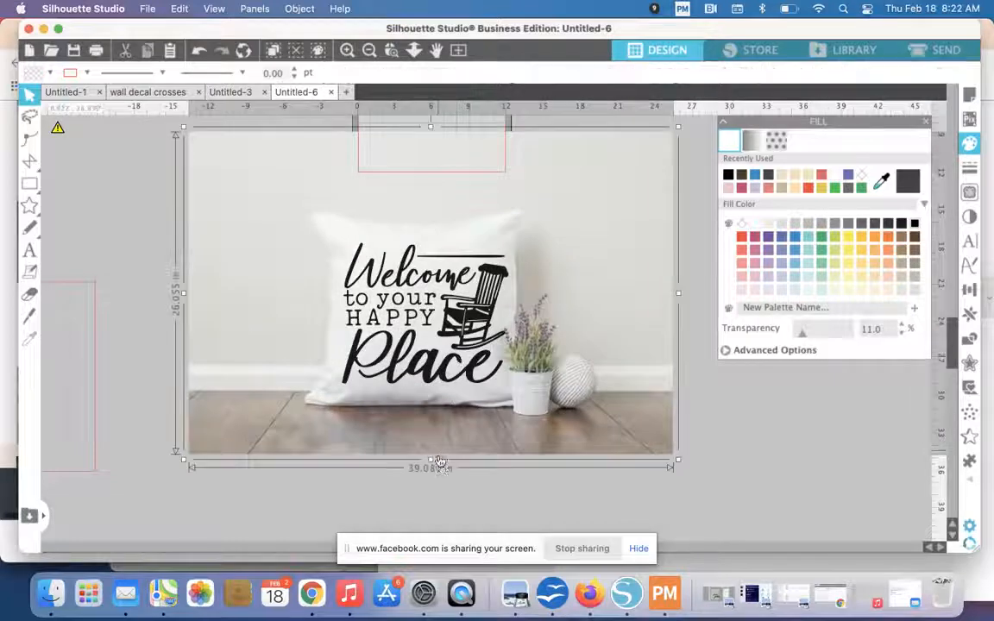
left_click(390, 350)
scroll(430, 470, "right", 3)
scroll(430, 471, "down", 1)
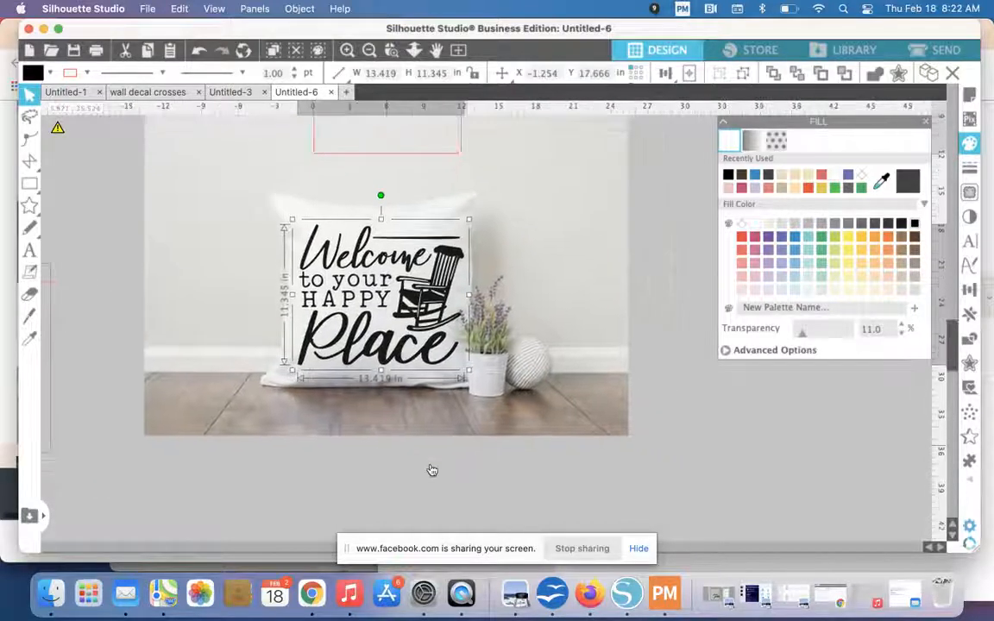
- Duplicate the pillow photo together with its design and place the copy beside the original for comparison
key("super+a")
key("super+c")
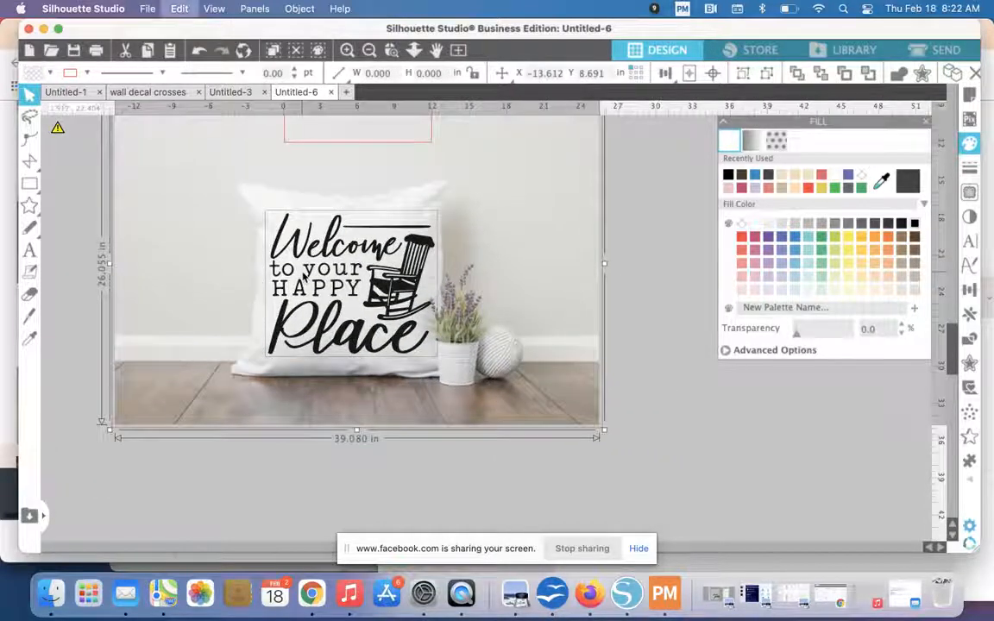
key("super+v")
left_click_drag(425, 284, 775, 248)
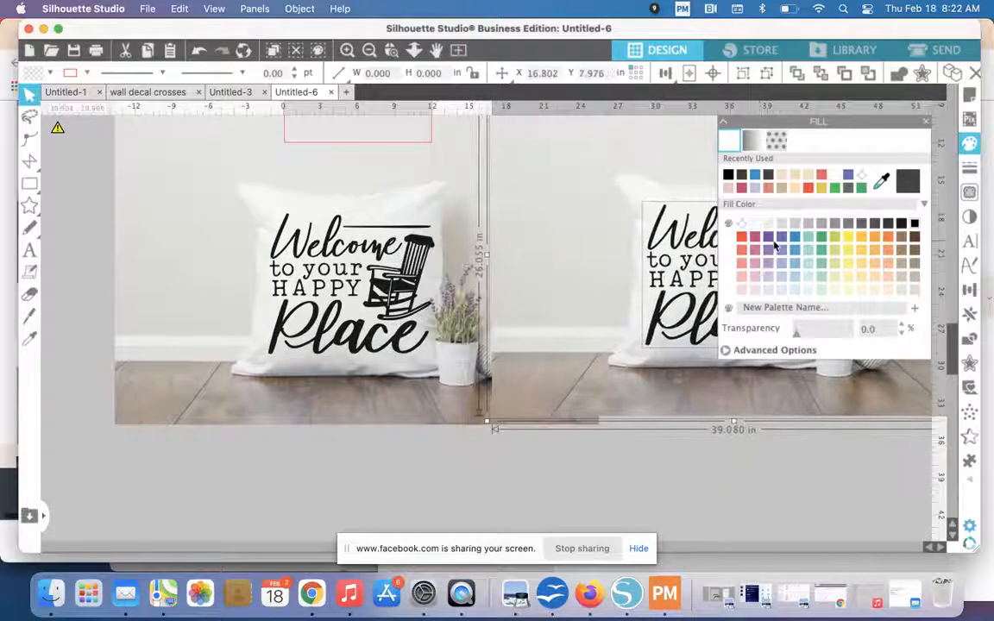
scroll(604, 285, "right", 3)
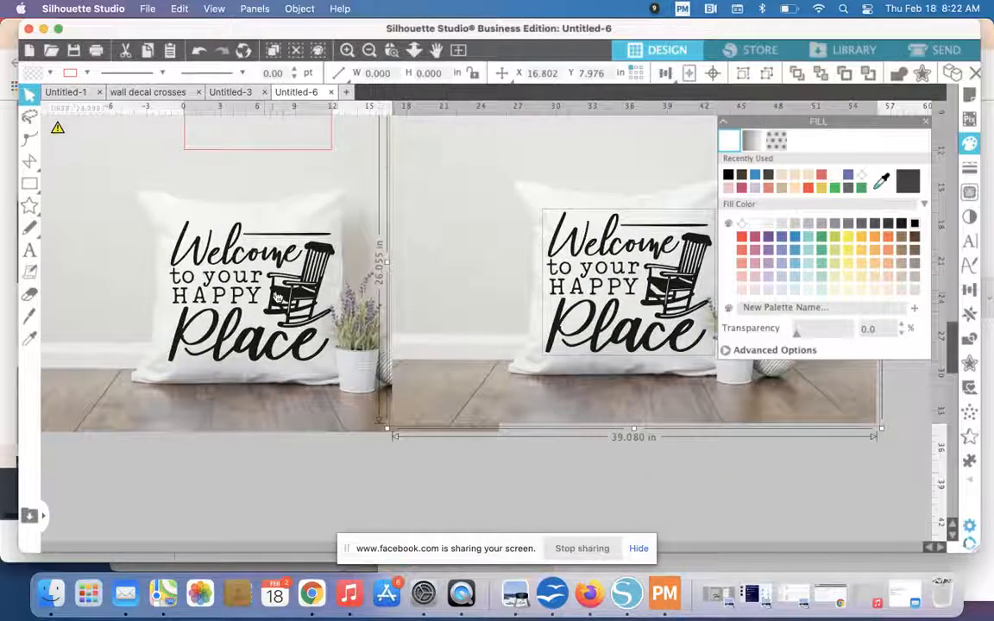
- Set the fill transparency of the design on the copied pillow to 0%
left_click(293, 298)
left_click(587, 261)
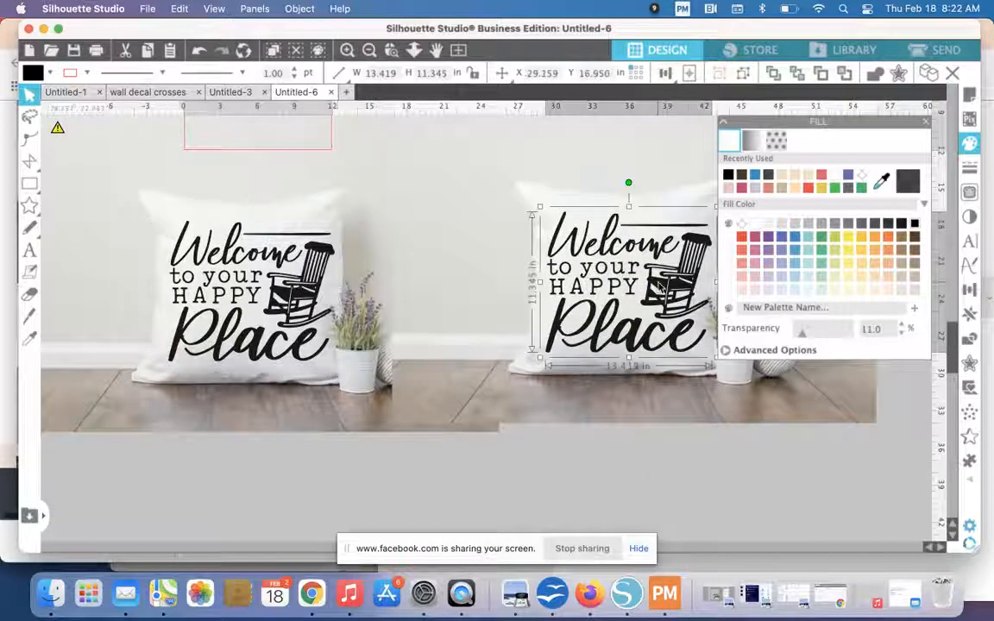
left_click_drag(801, 331, 788, 339)
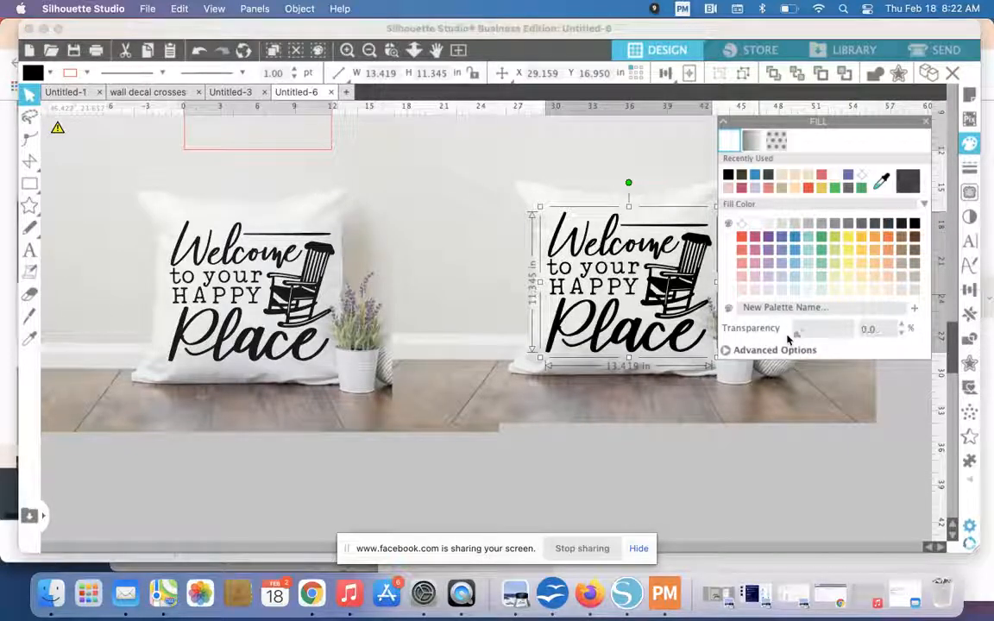
left_click(655, 450)
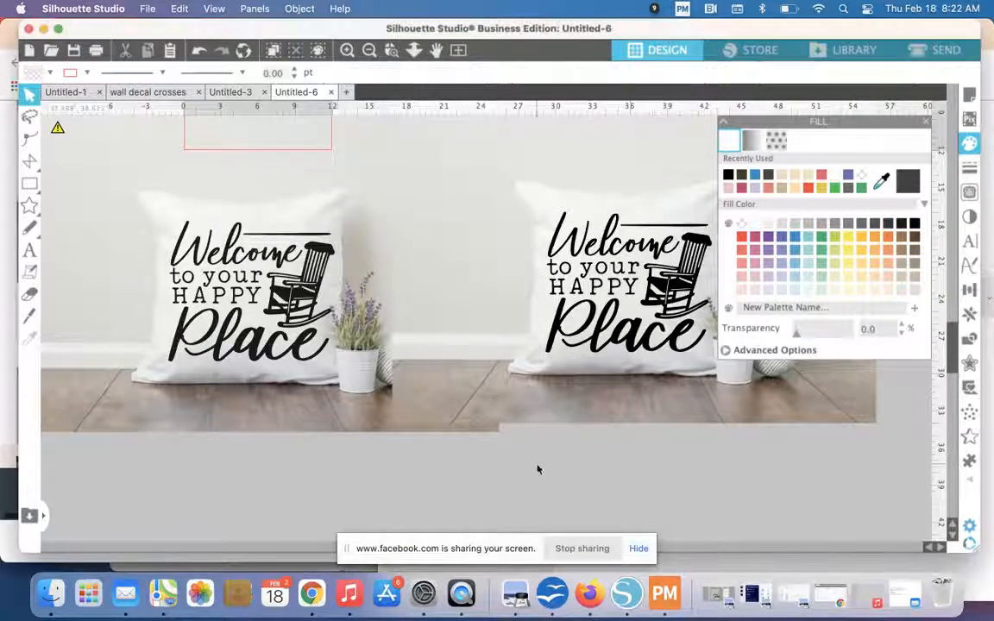
- Fill the designs on both pillows with a dark red (8C1400) chosen from the advanced color spectrum
left_click(302, 293)
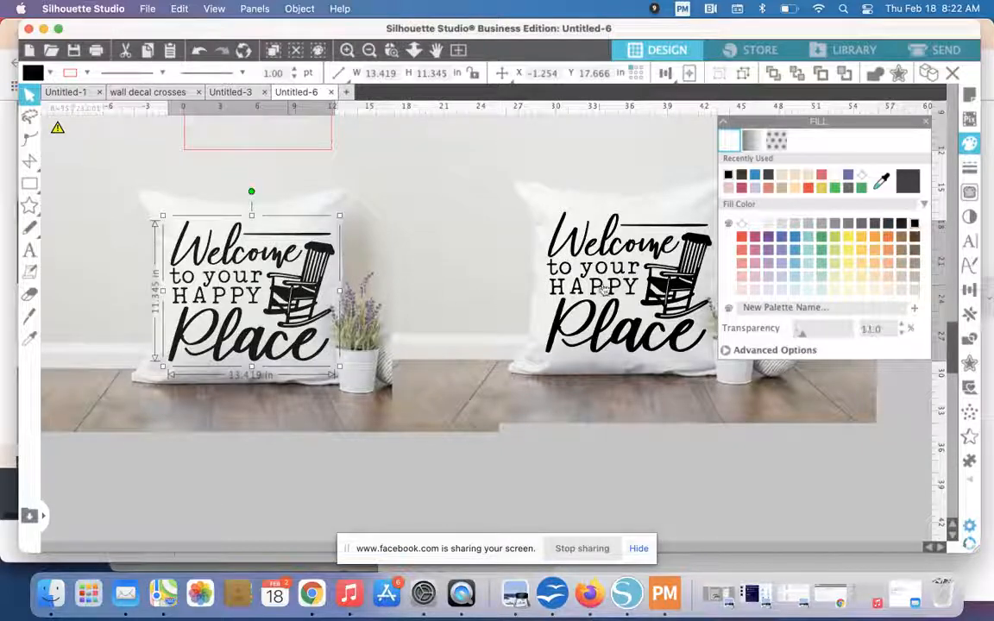
left_click(666, 280, "shift")
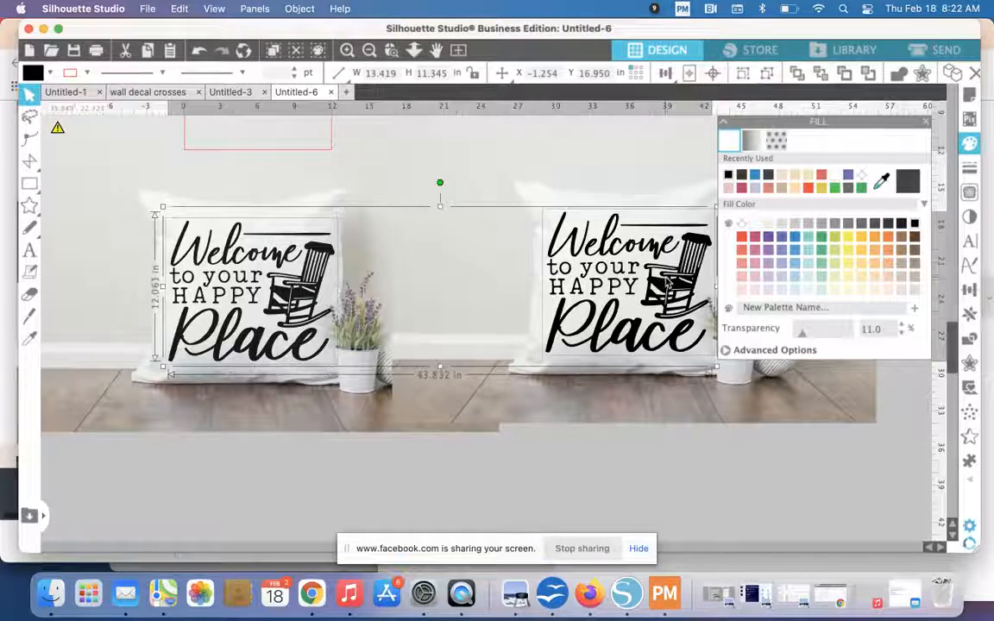
left_click(745, 350)
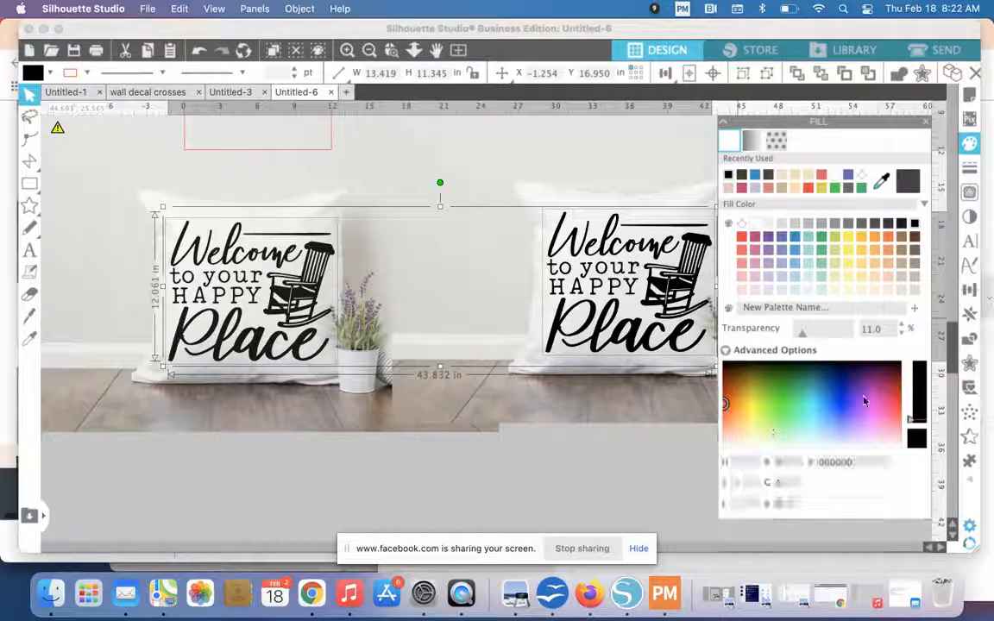
left_click(727, 394)
left_click(725, 387)
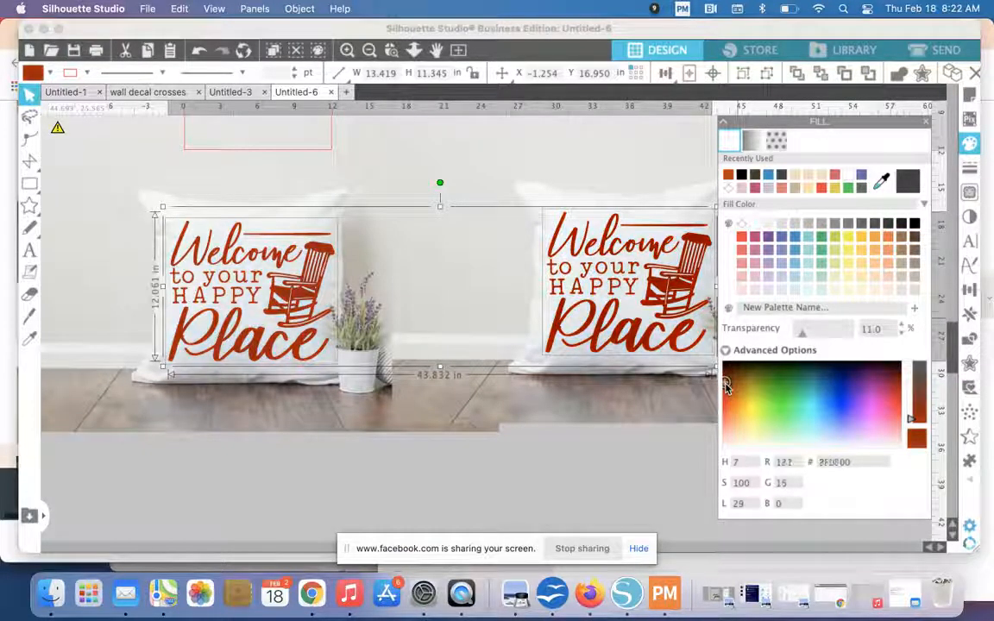
left_click(274, 344)
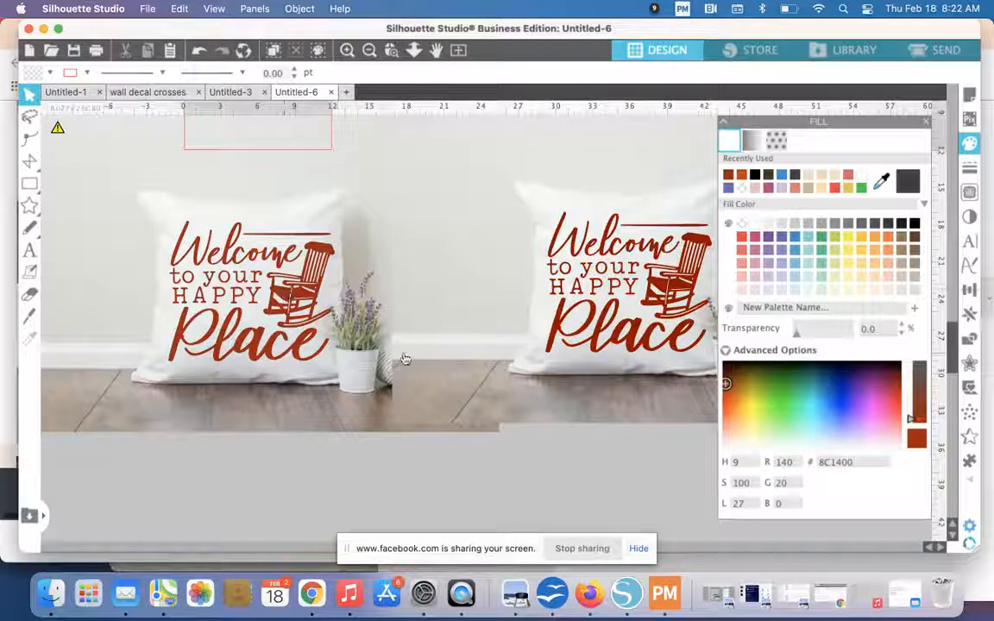
- Fill the designs on both pillows with blue (1B7CB7) to compare them, and return both to black
left_click(259, 272)
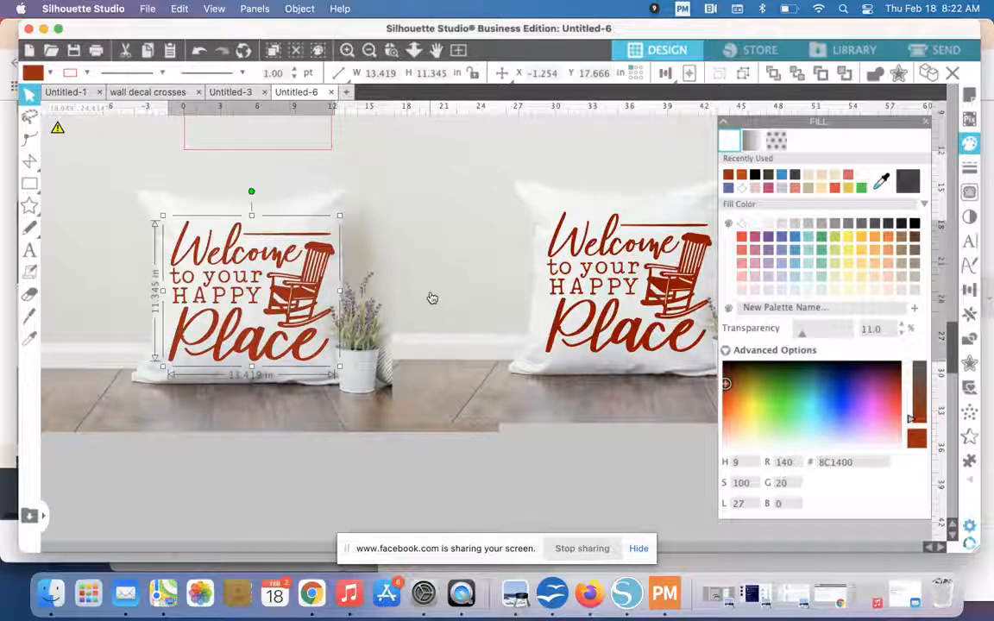
left_click(608, 271, "shift")
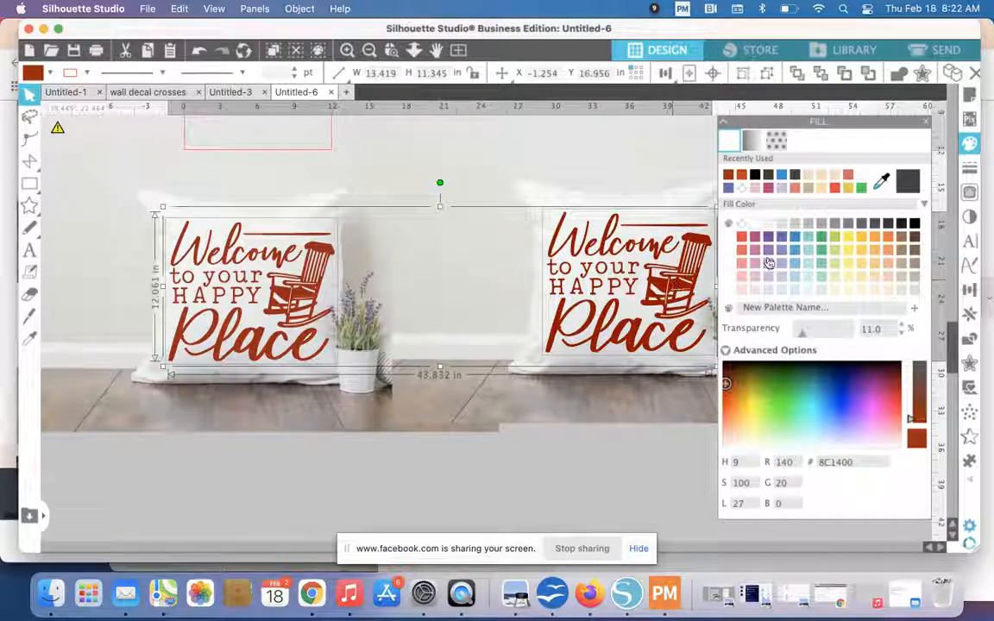
left_click(794, 246)
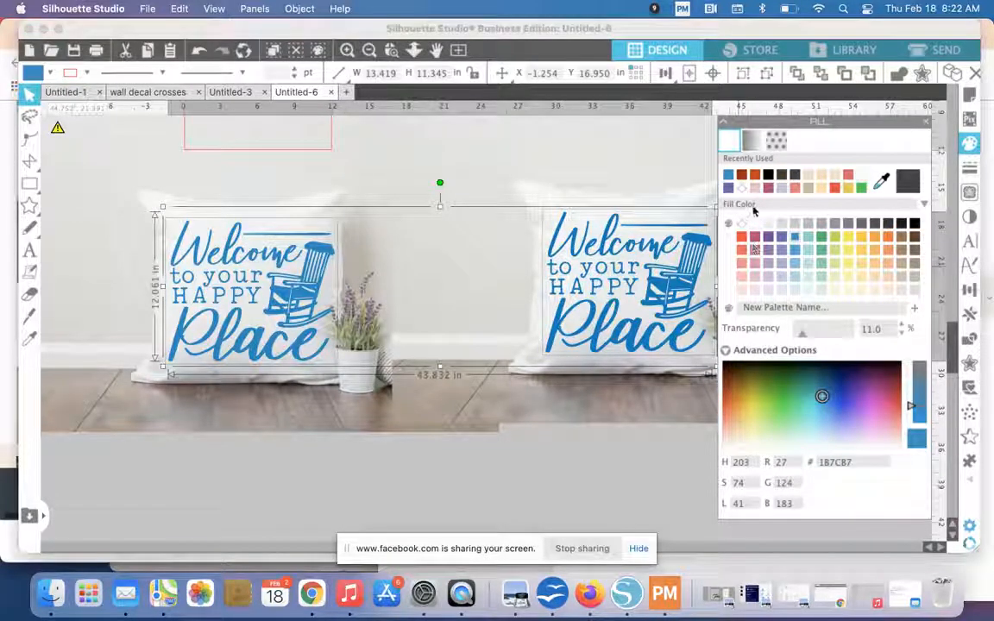
left_click(772, 177)
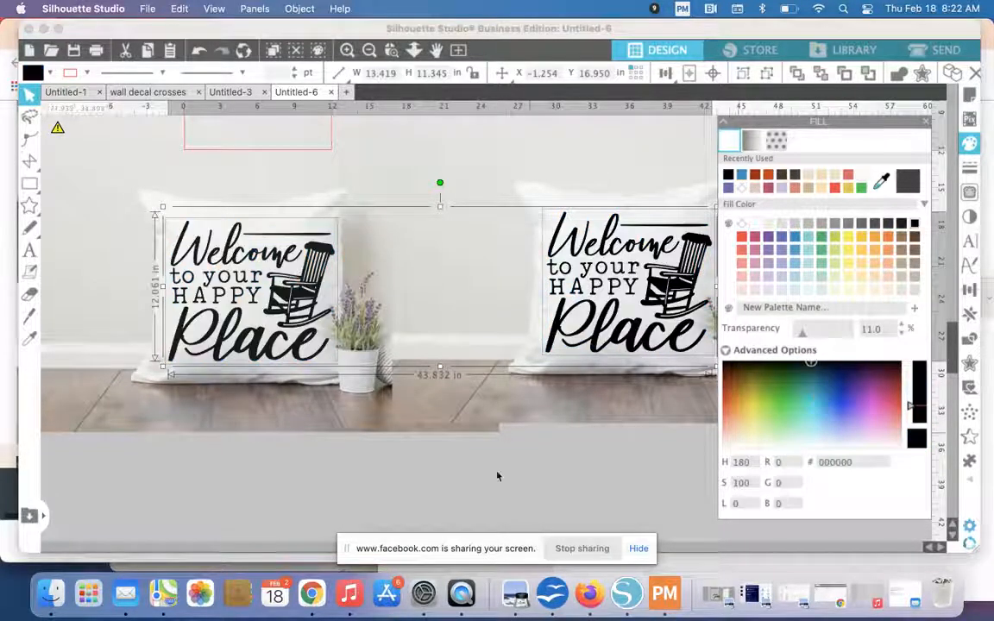
left_click(491, 483)
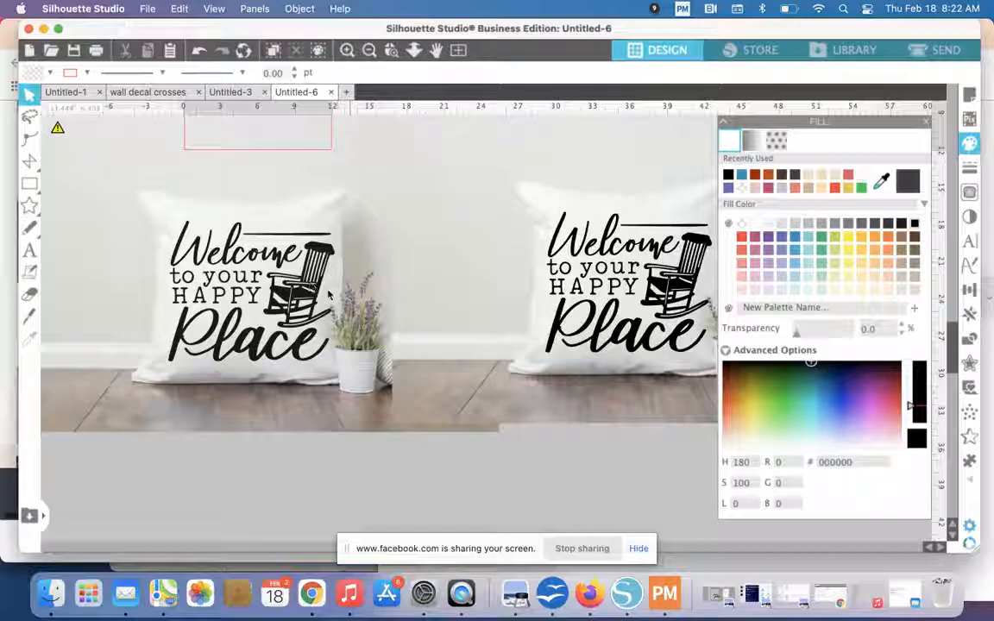
- Move the 11% transparent design from the original white pillow onto the center of the beige pillow lying on the fur rug
scroll(327, 295, "left", 3)
scroll(328, 295, "up", 5)
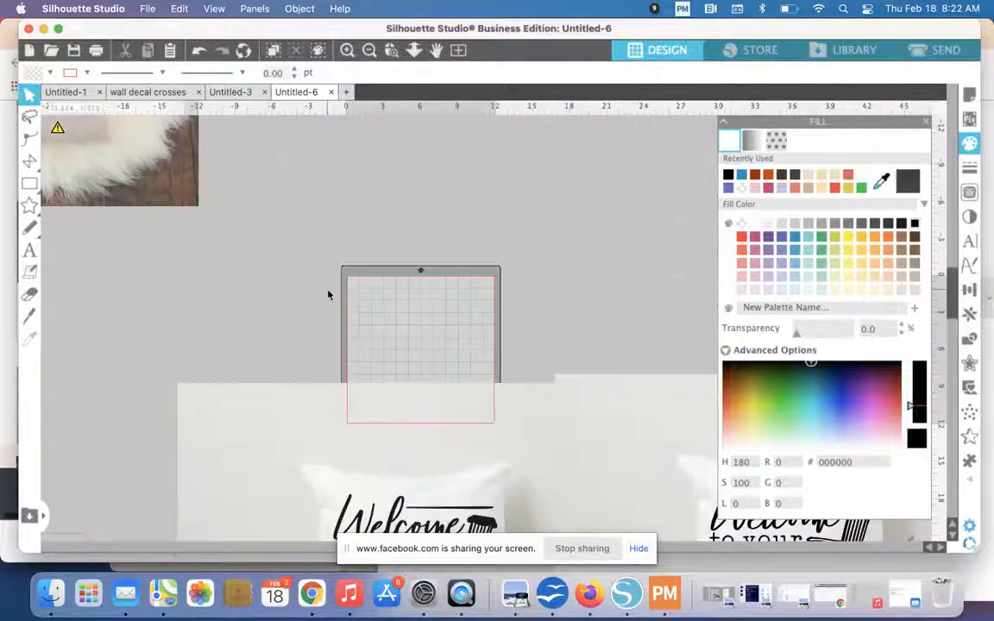
scroll(328, 295, "up", 3)
scroll(328, 295, "left", 3)
scroll(127, 208, "up", 3)
scroll(127, 208, "left", 2)
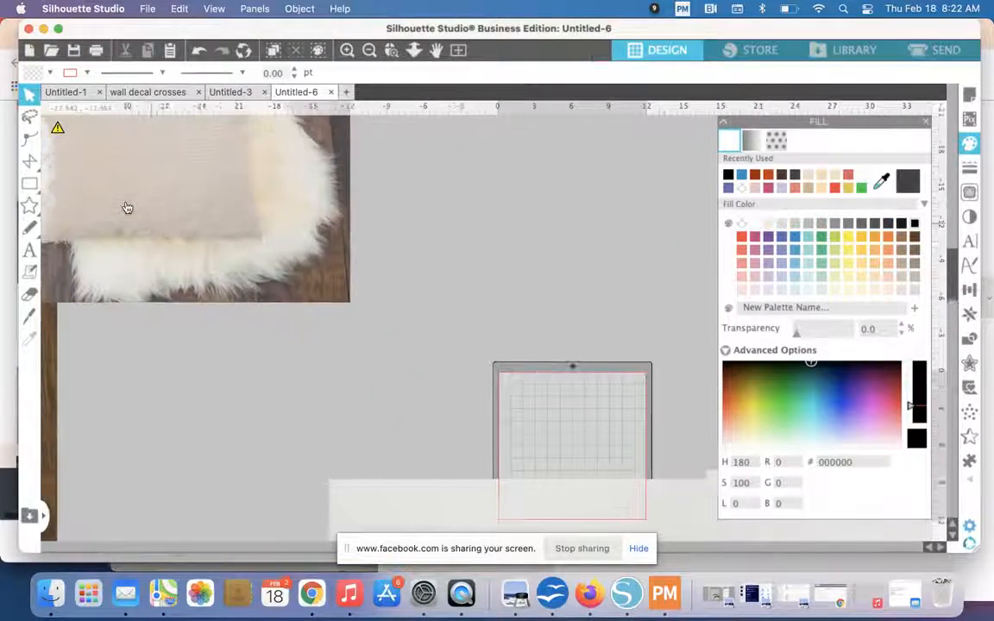
scroll(215, 287, "up", 3)
scroll(215, 287, "left", 2)
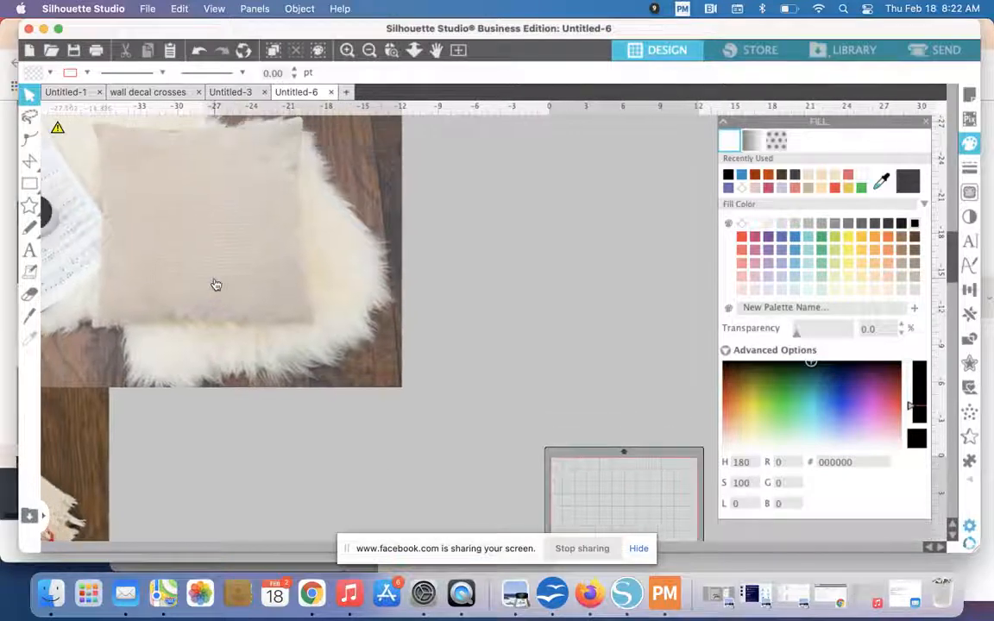
scroll(456, 513, "down", 8)
scroll(455, 513, "up", 5)
scroll(455, 513, "left", 1)
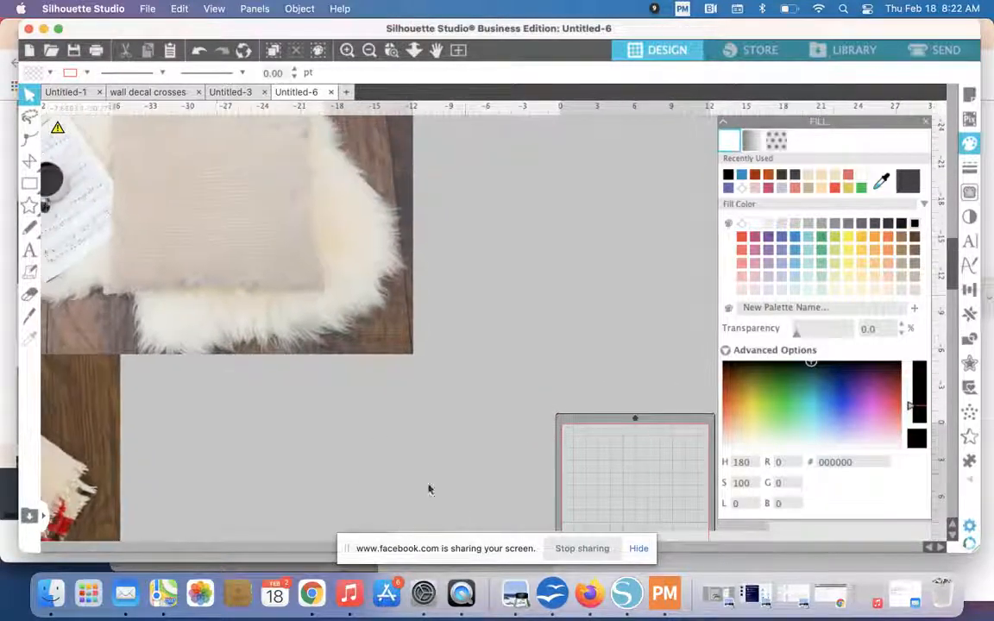
scroll(358, 404, "down", 10)
scroll(357, 404, "right", 4)
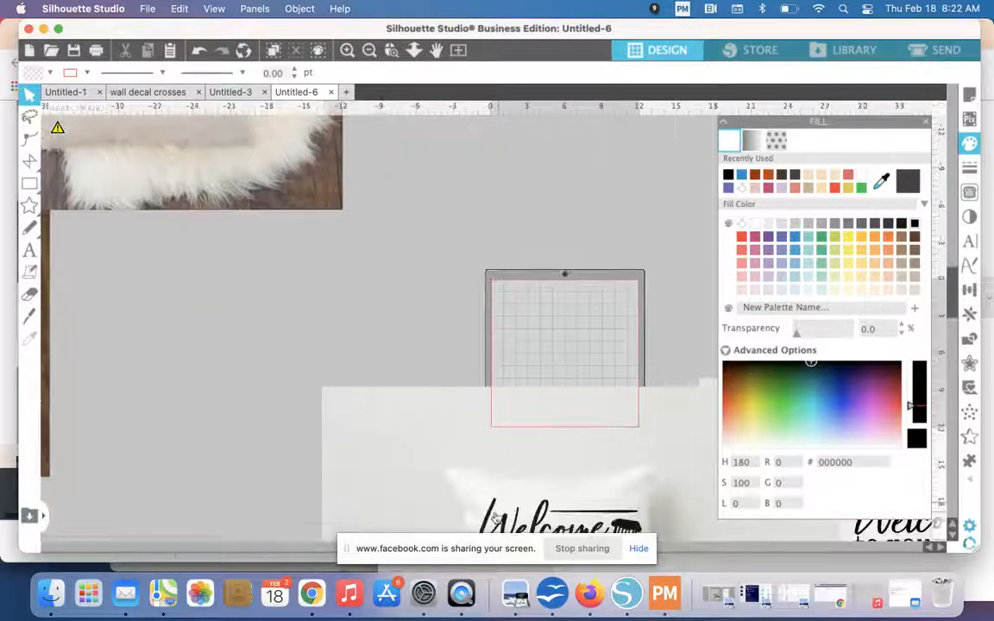
left_click_drag(490, 515, 209, 91)
scroll(256, 296, "up", 3)
scroll(255, 296, "left", 7)
left_click(209, 339)
scroll(209, 339, "up", 9)
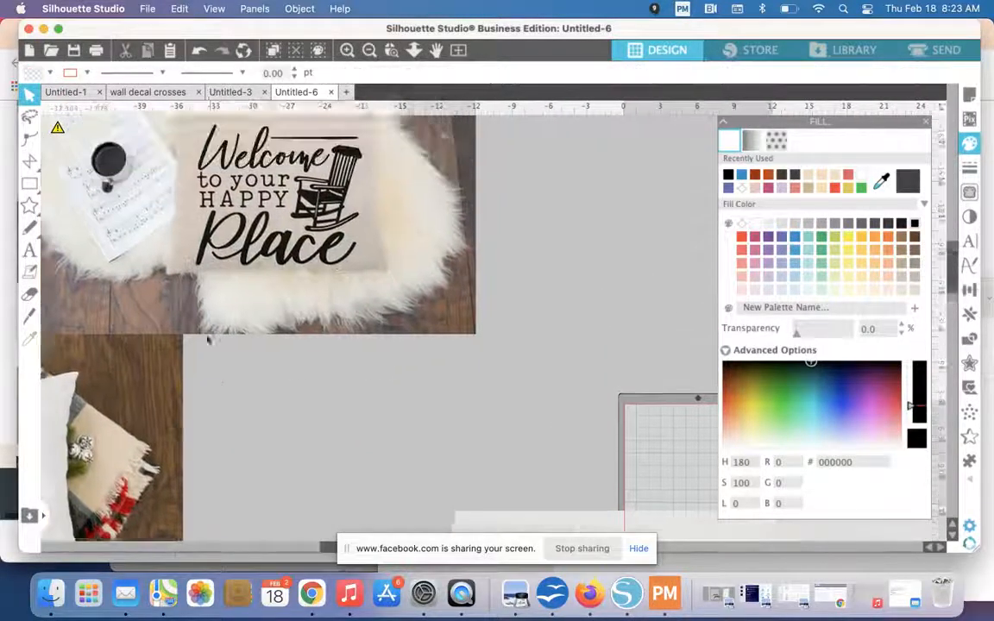
left_click_drag(320, 284, 315, 261)
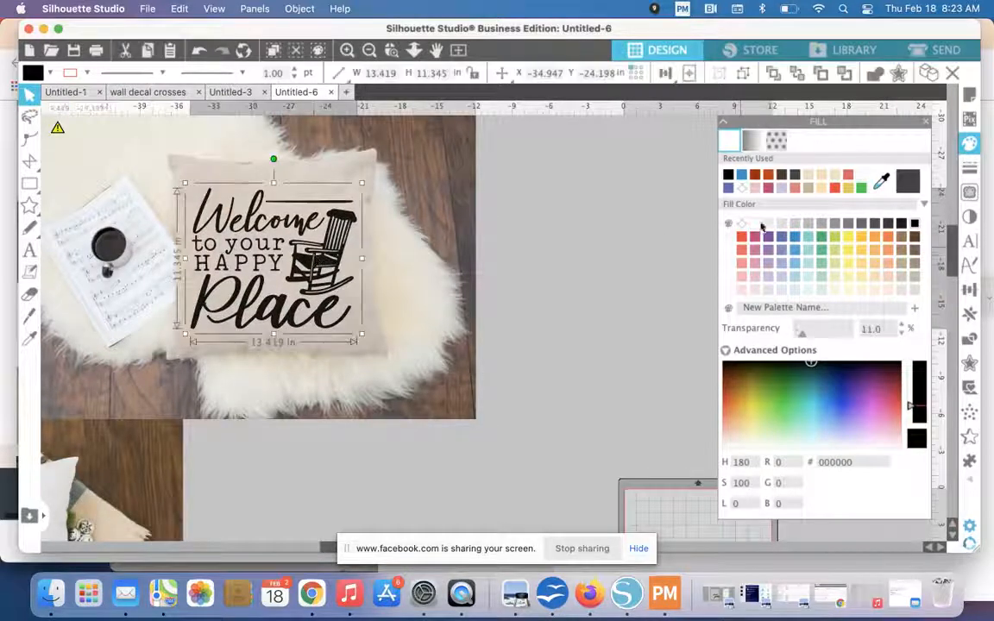
- Fill the design on the beige pillow with white and examine closely how its lettering looks against the fabric weave
left_click(762, 225)
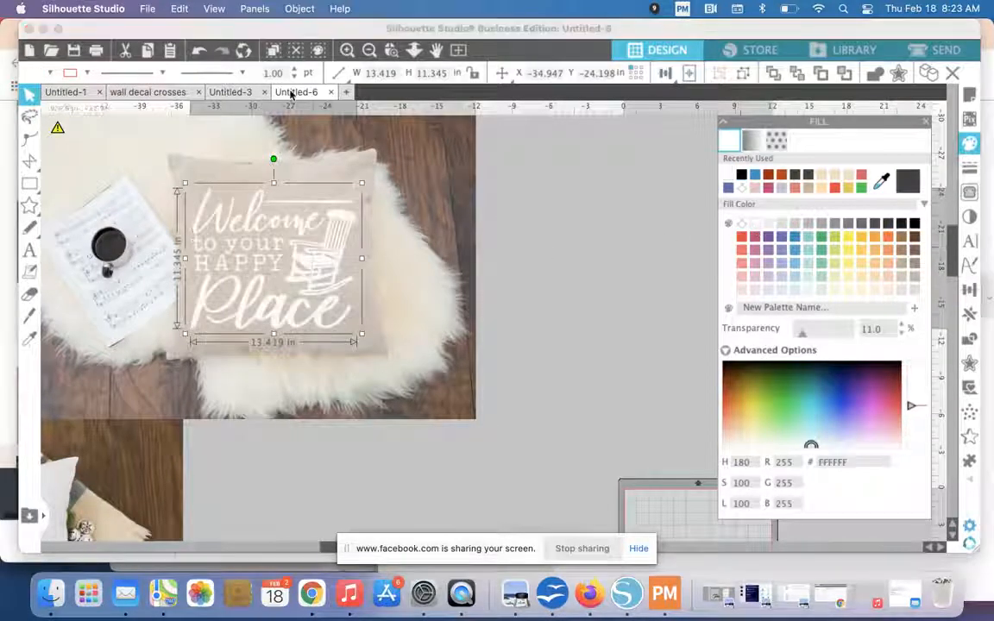
left_click(347, 50)
left_click(348, 50)
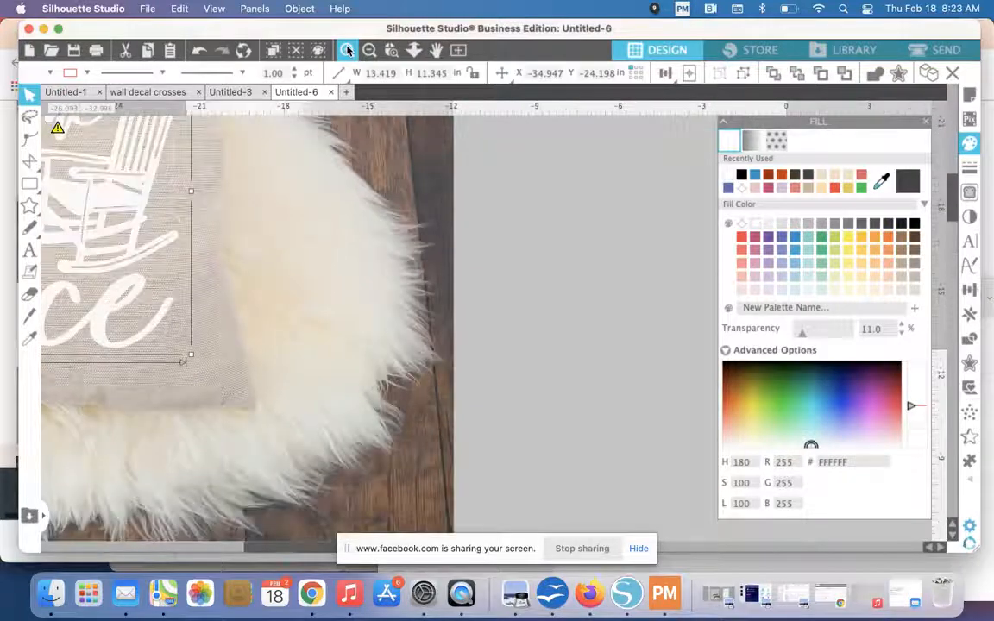
left_click(347, 50)
scroll(220, 209, "left", 5)
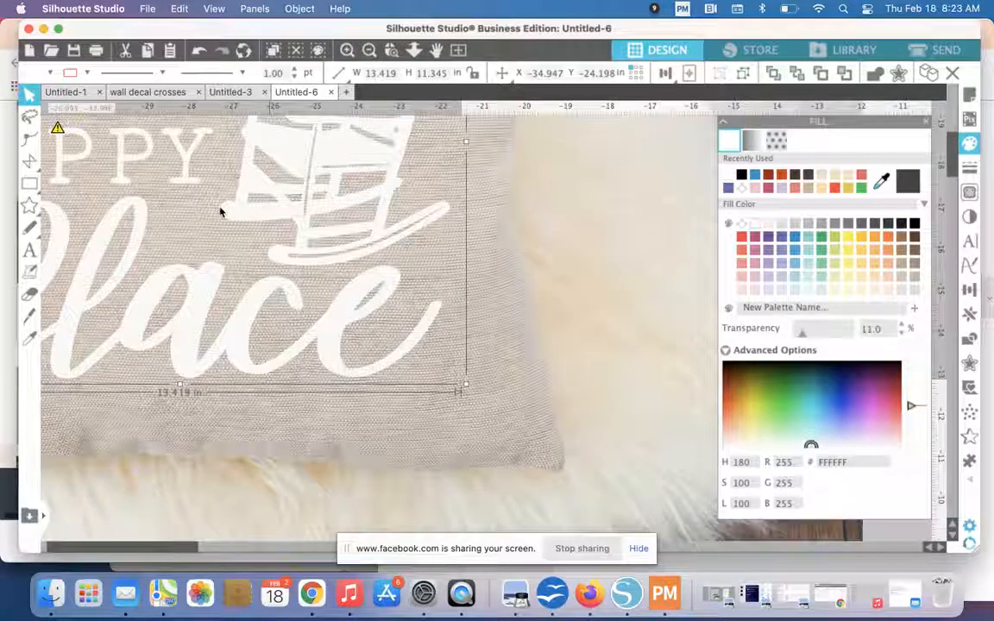
left_click(346, 50)
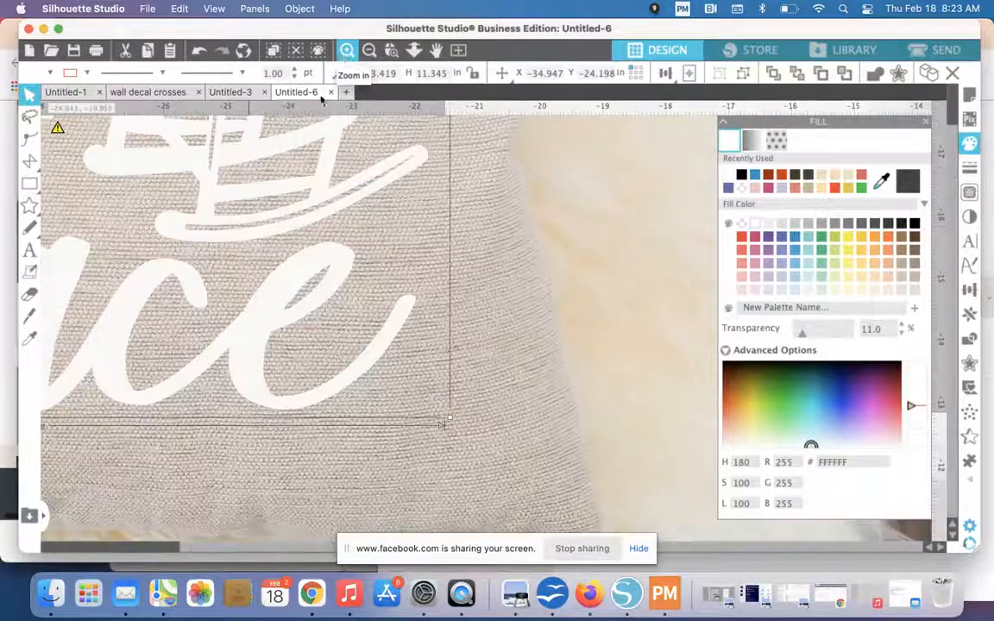
left_click_drag(209, 256, 249, 269)
scroll(249, 269, "left", 3)
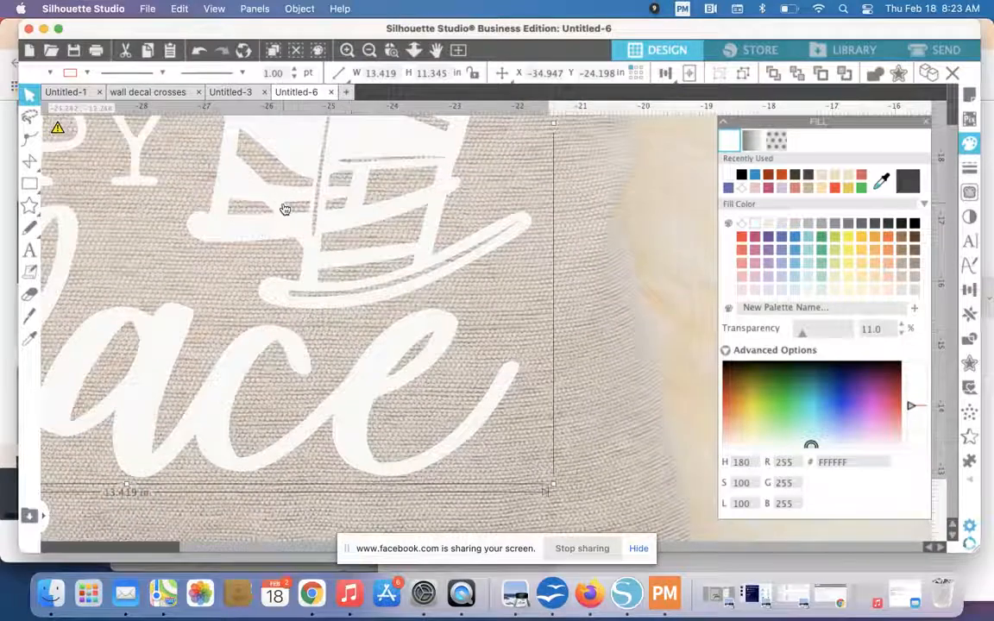
- Compare the white design on the beige pillow at 0% transparency, set it to 16%, and deselect it to view the whole mockup
scroll(284, 210, "up", 2)
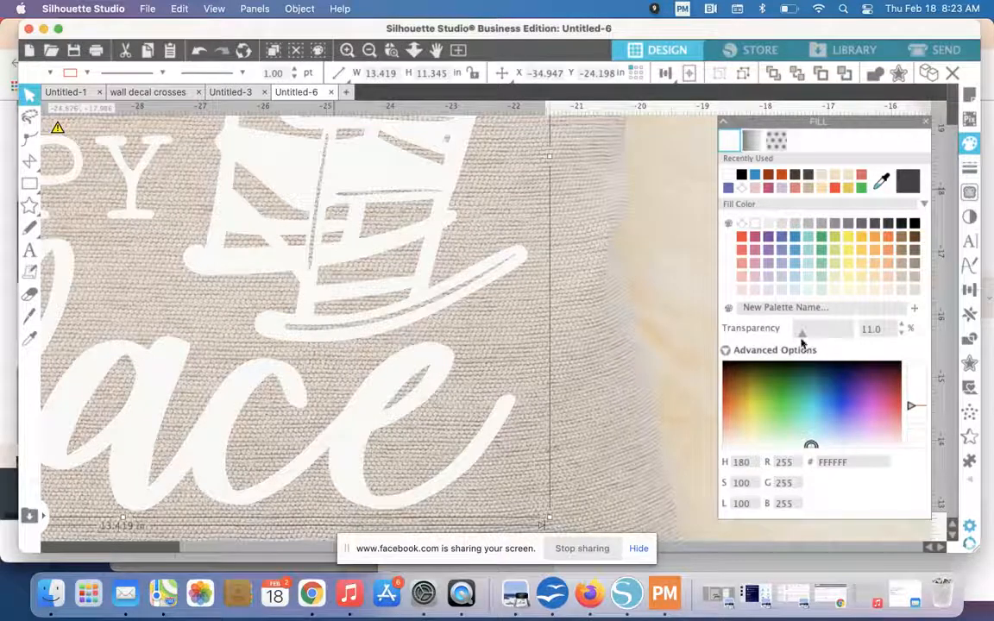
left_click_drag(801, 341, 748, 335)
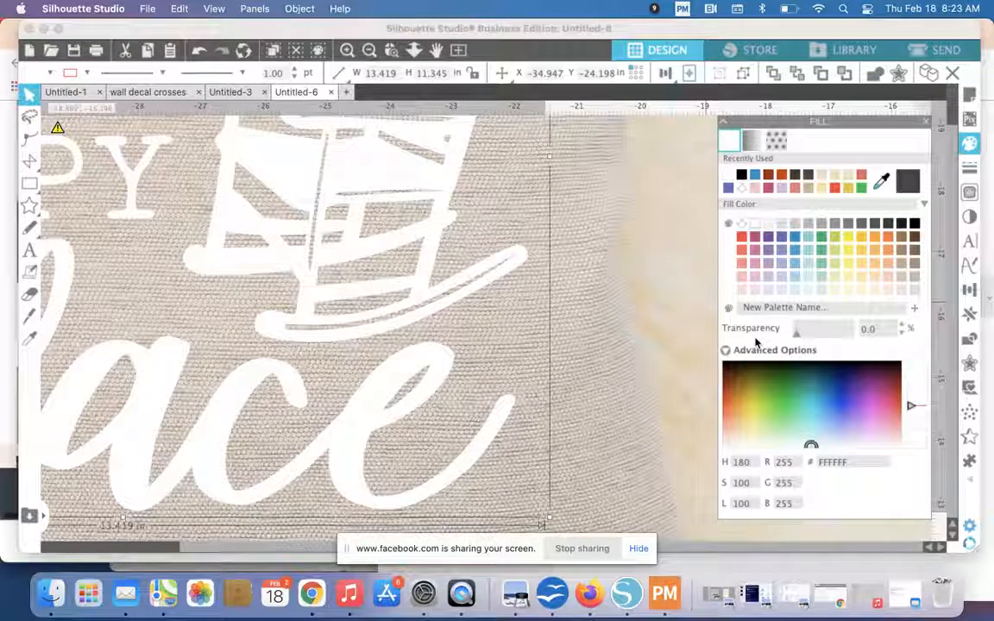
left_click_drag(805, 340, 806, 341)
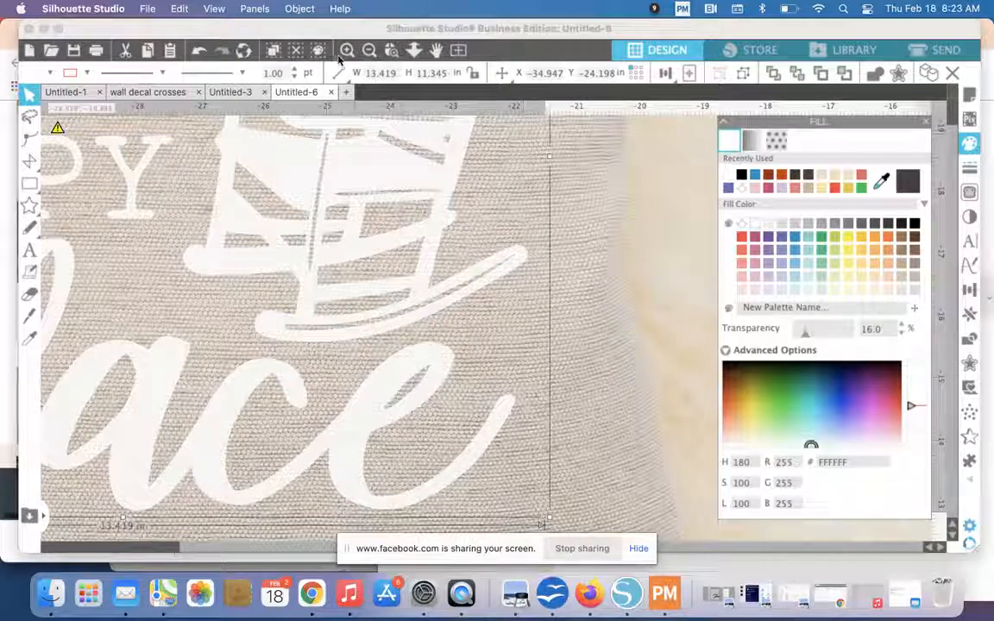
left_click(370, 50)
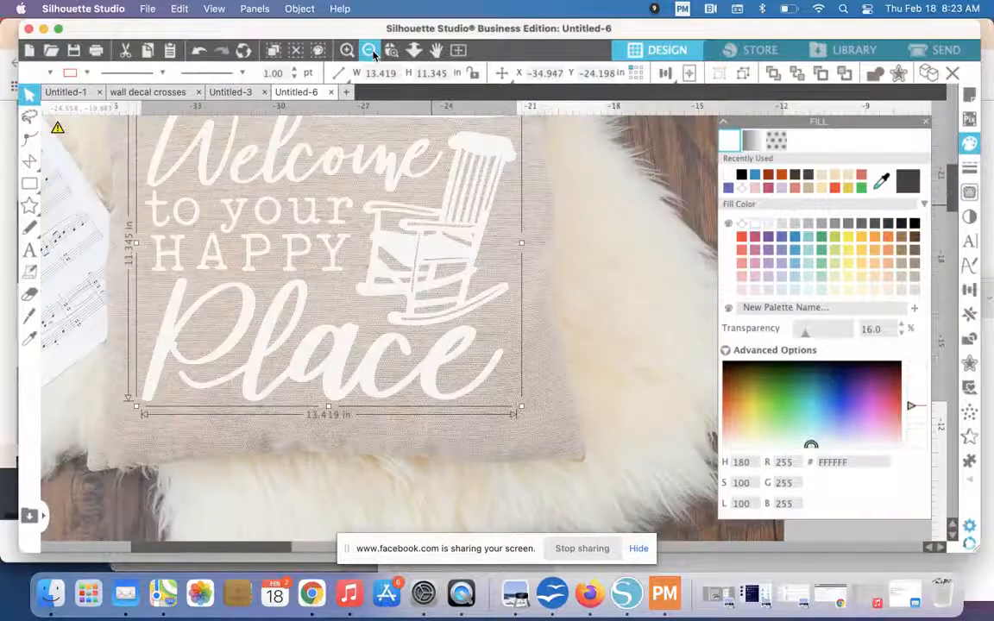
left_click(370, 51)
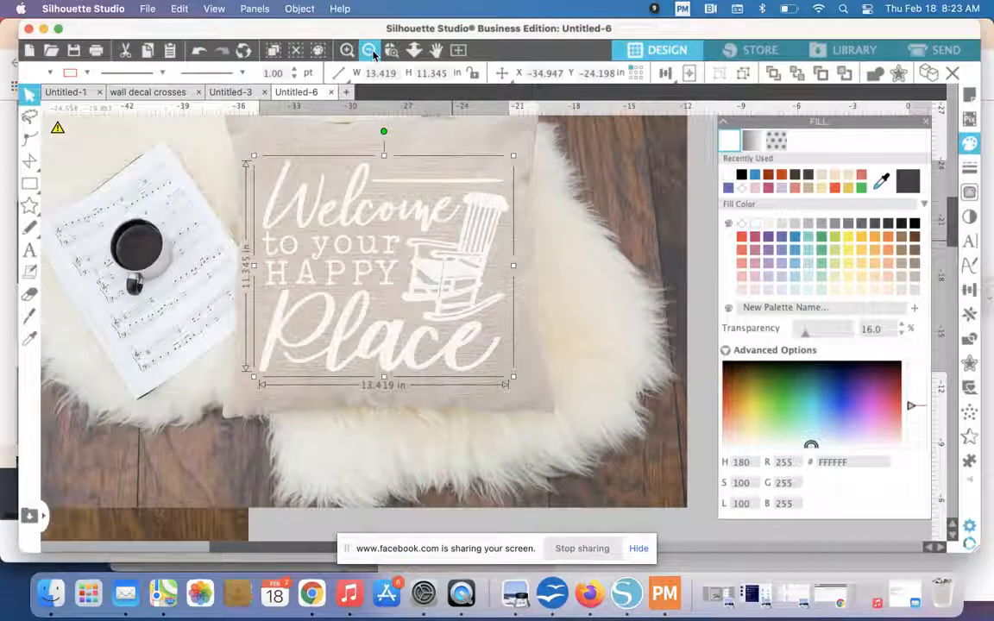
left_click(370, 51)
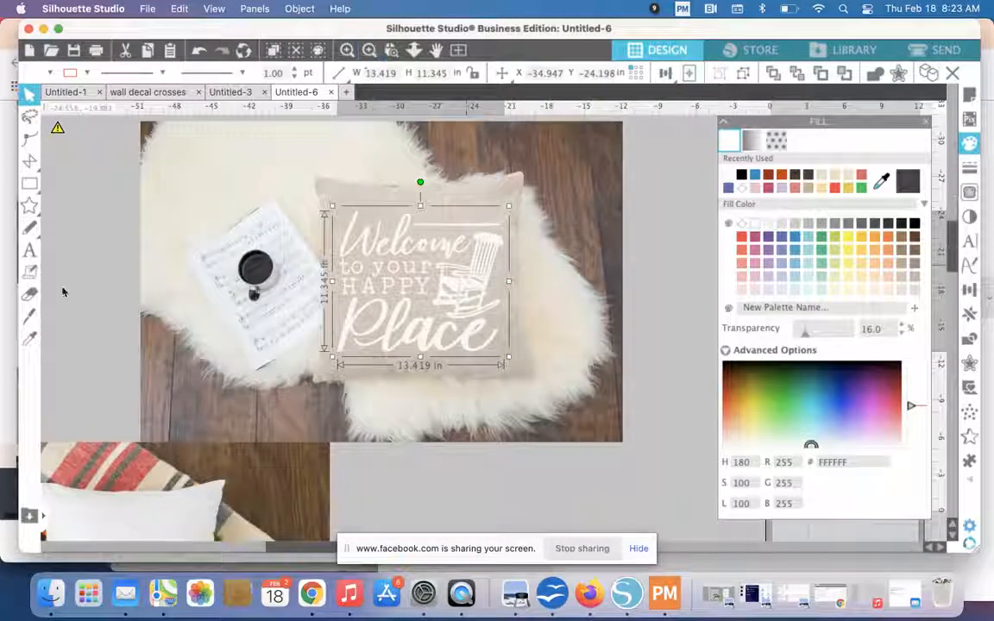
left_click(119, 287)
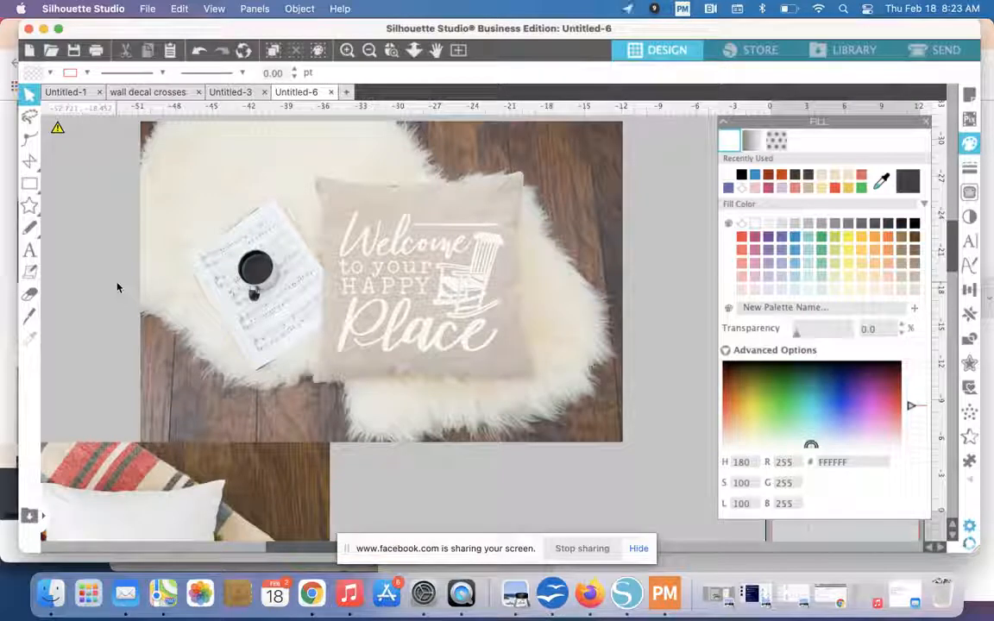
- Try a dark swatch and purple (5453A4) as fills for the beige pillow's design, and return it to white
left_click(396, 246)
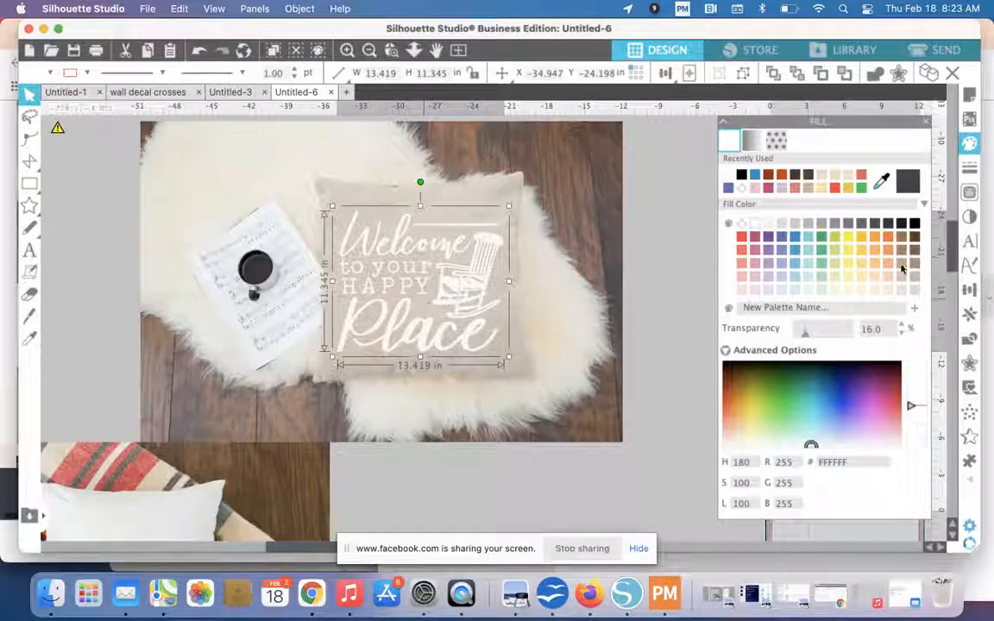
left_click(802, 178)
left_click(781, 237)
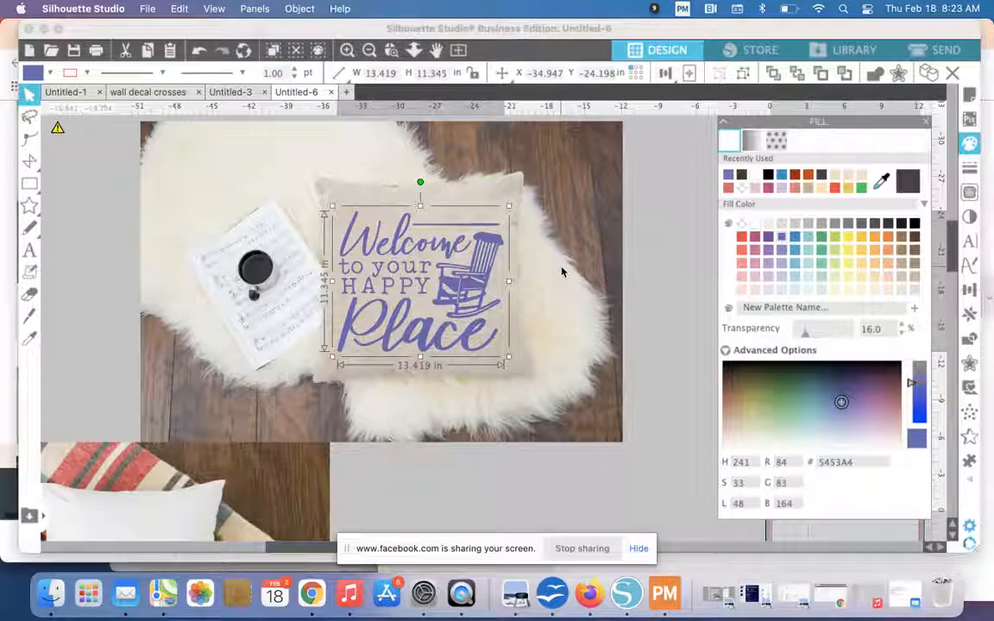
left_click(759, 181)
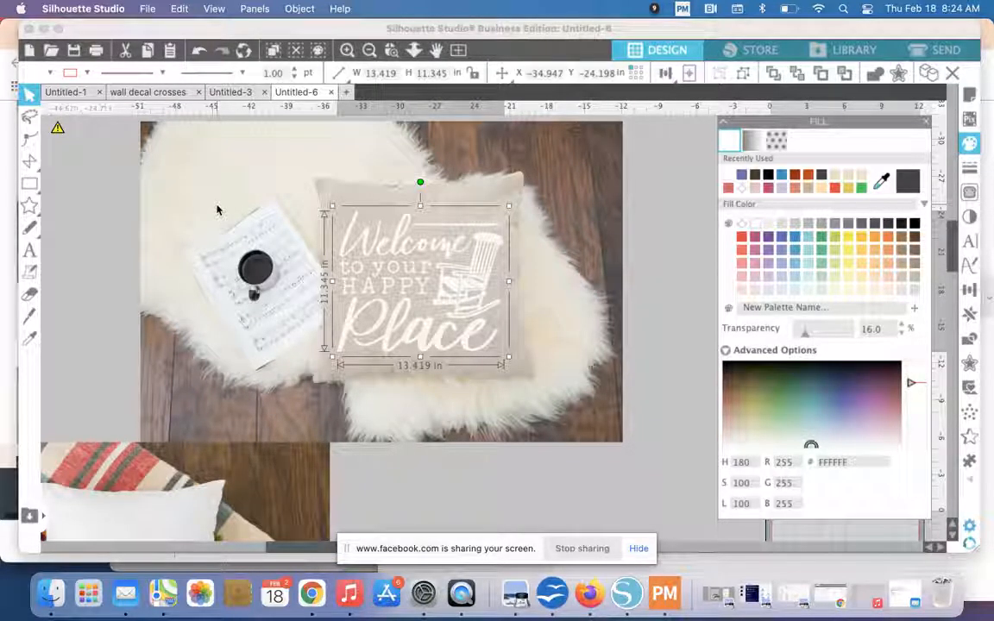
- Copy the beige pillow photo together with its white design and paste two duplicates of the mockup
left_click(121, 215)
left_click_drag(163, 455, 137, 533)
left_click(164, 481)
left_click(370, 50)
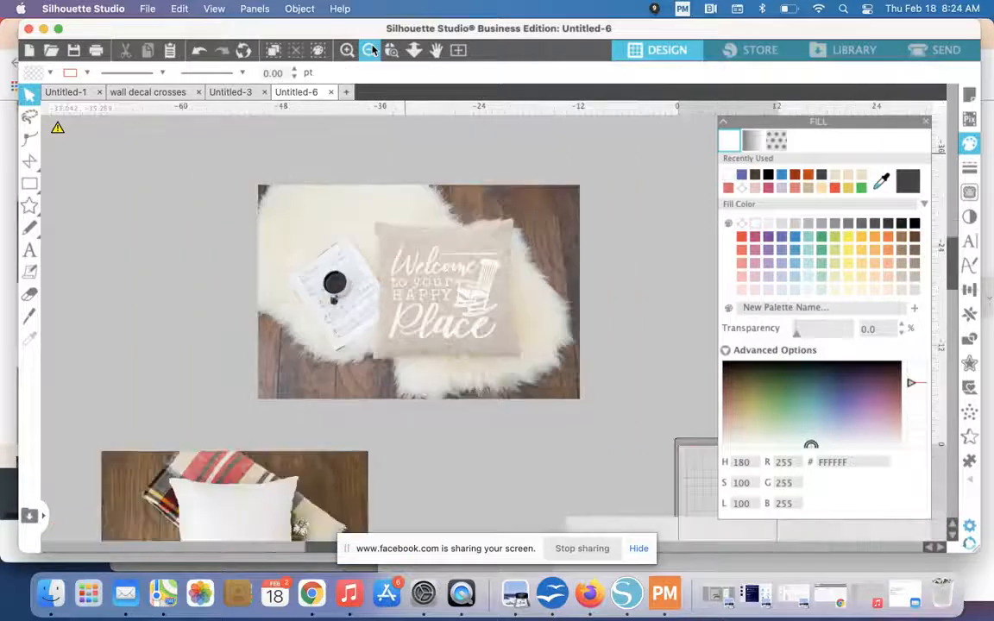
left_click(370, 50)
left_click_drag(322, 214, 545, 142)
key("super+v")
key("super+v")
left_click(582, 153)
- Fill the design on the uppermost mockup copy with black and the one on the front overlapping copy with dark red (8C1400)
left_click(488, 141)
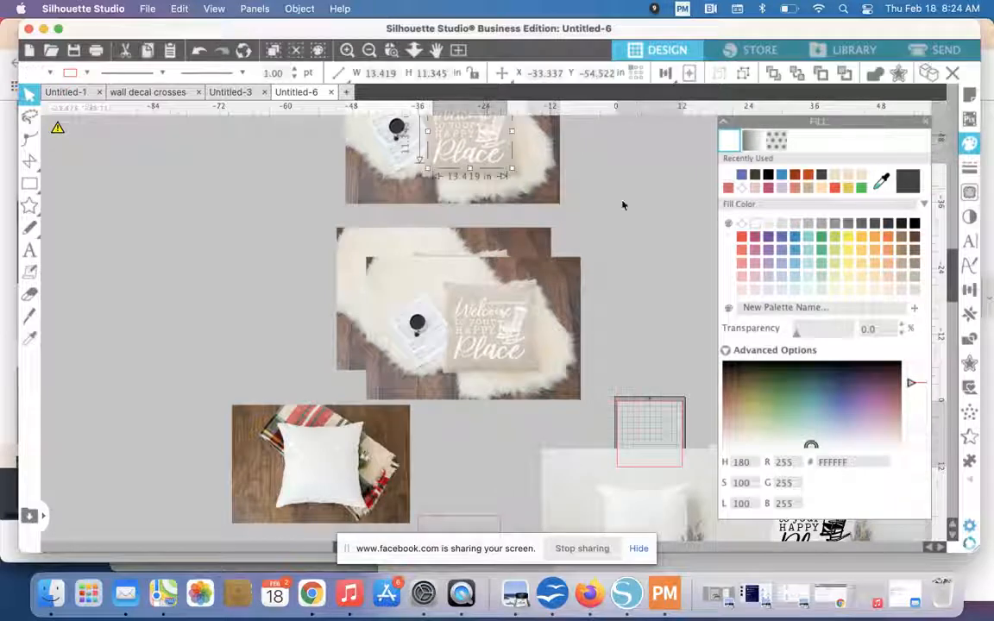
left_click(771, 178)
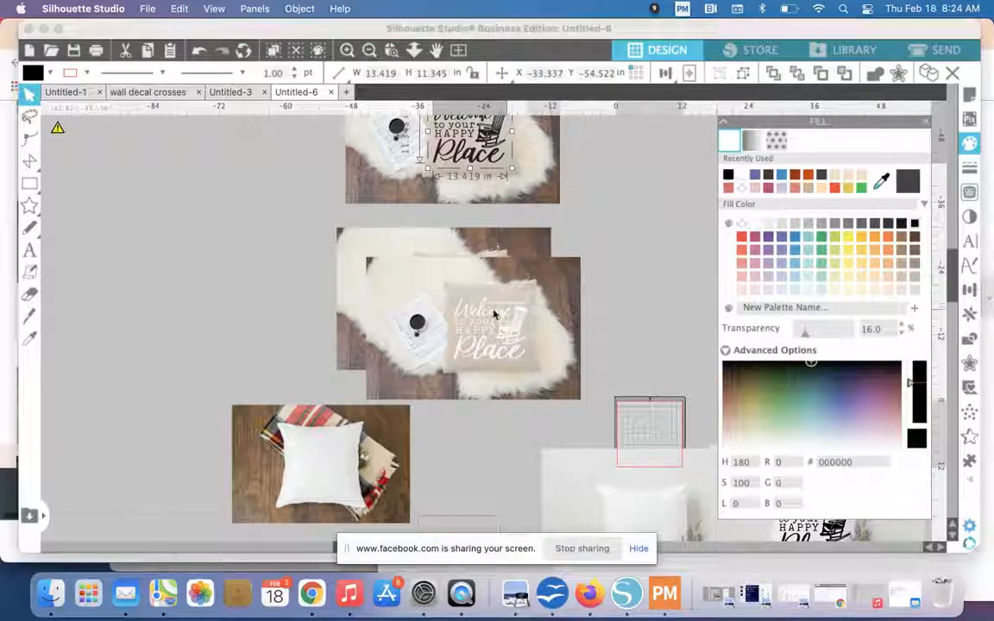
left_click(503, 319)
left_click(809, 176)
- Move the dark red design together with its pillow photo off the white mockup into the empty space beside it
left_click_drag(504, 319, 700, 217)
key("super+z")
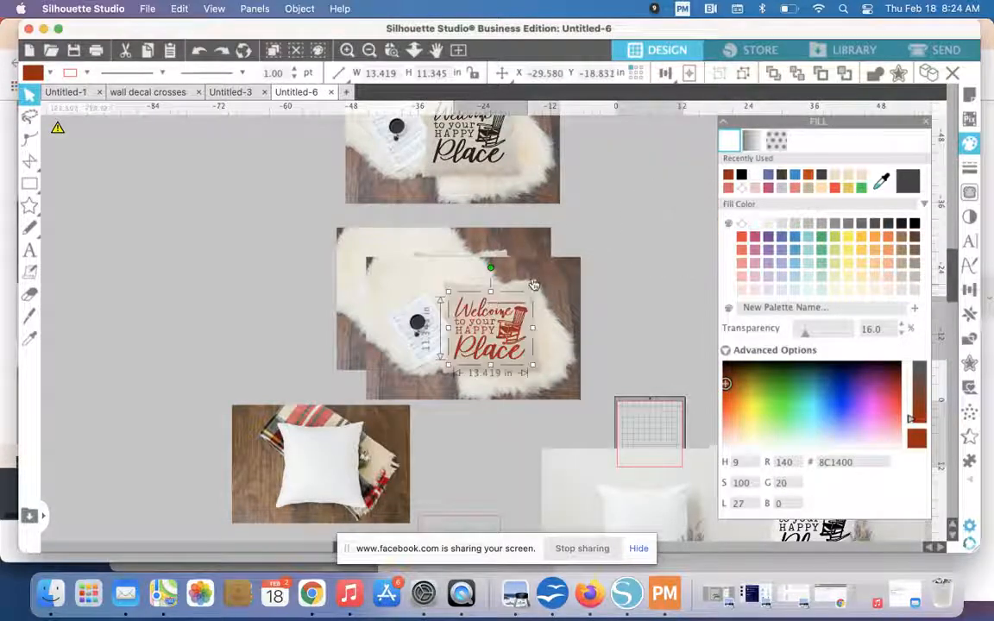
left_click(556, 284, "shift")
left_click_drag(555, 284, 763, 168)
- Bring the black, white and dark red mockups into view together and capture a screenshot of the area containing all three
scroll(520, 216, "up", 1)
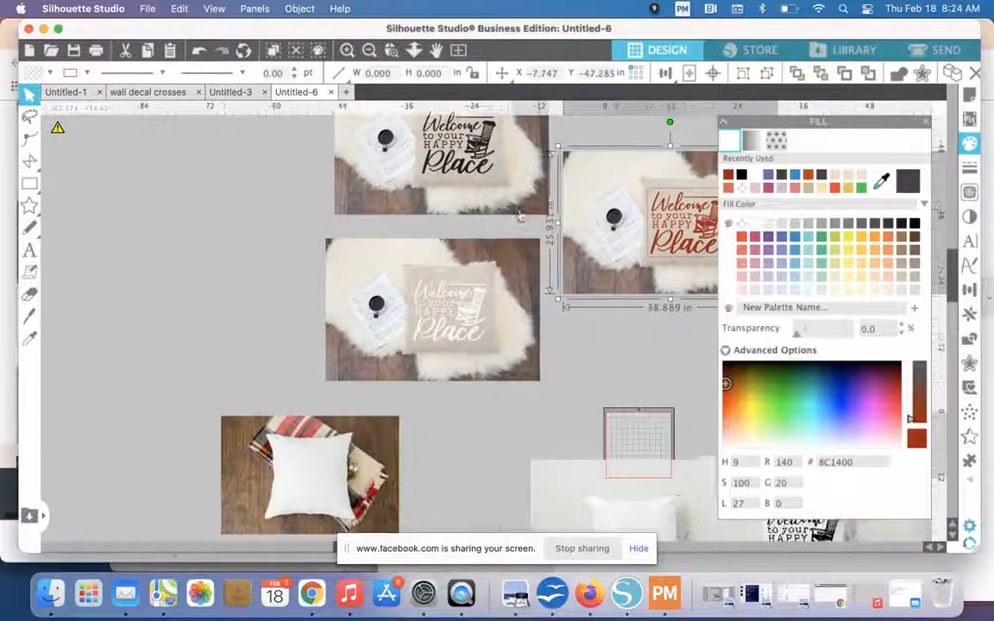
scroll(520, 216, "up", 3)
left_click(182, 264)
scroll(182, 264, "down", 1)
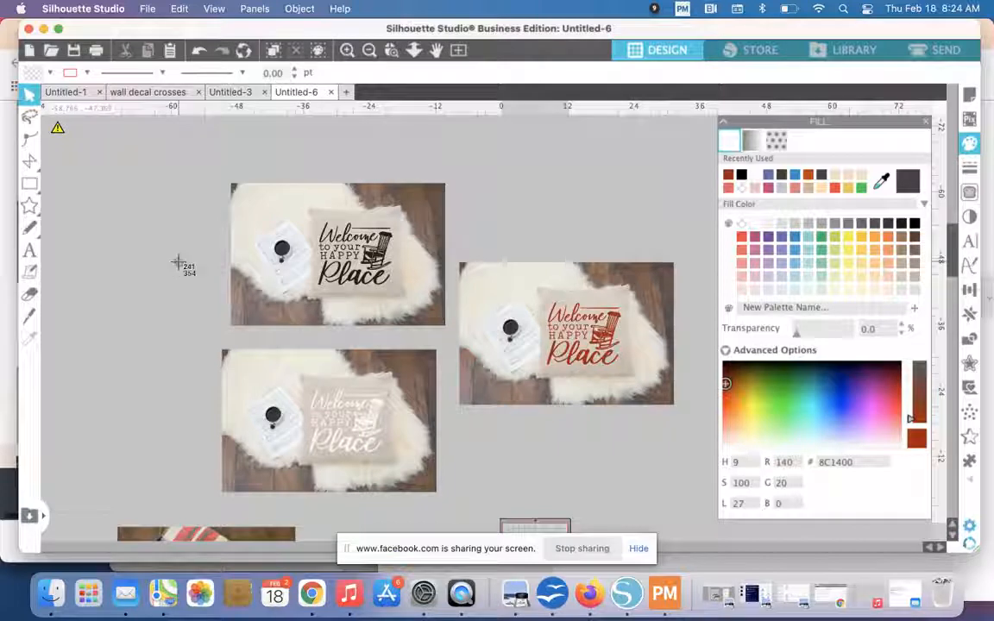
left_click_drag(182, 139, 557, 449)
left_click_drag(718, 528, 718, 528)
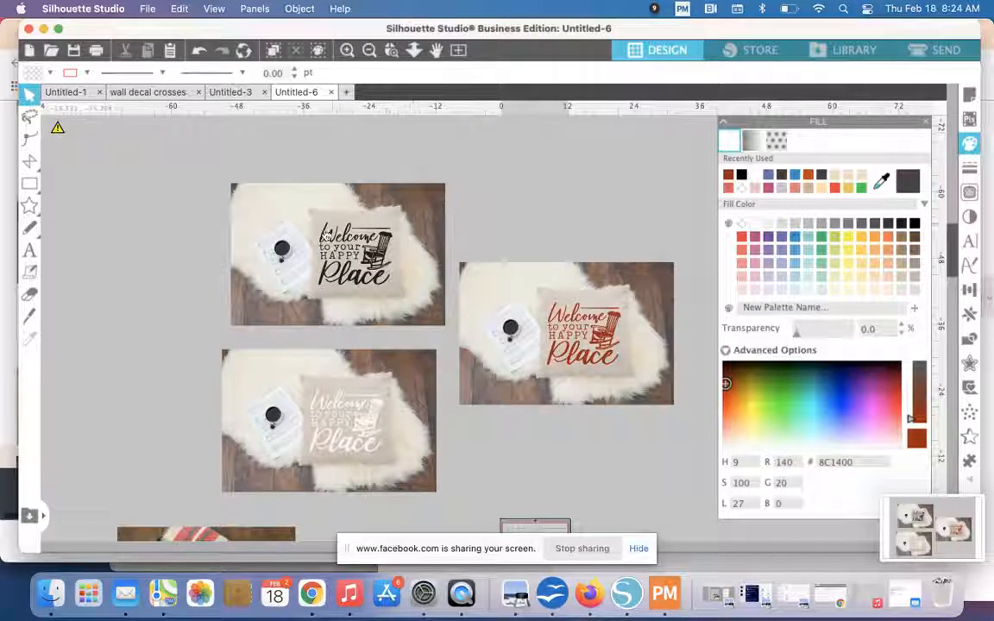
- Save only the white-lettered mockup to the hard drive as a JPEG named "pillow - white"
left_click(346, 51)
scroll(315, 170, "down", 2)
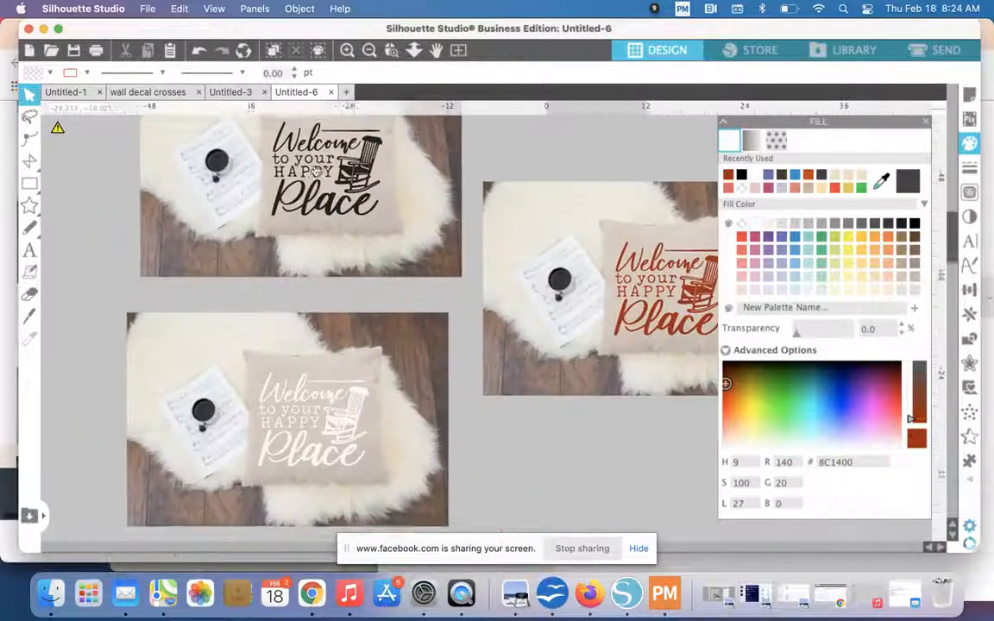
left_click(148, 367)
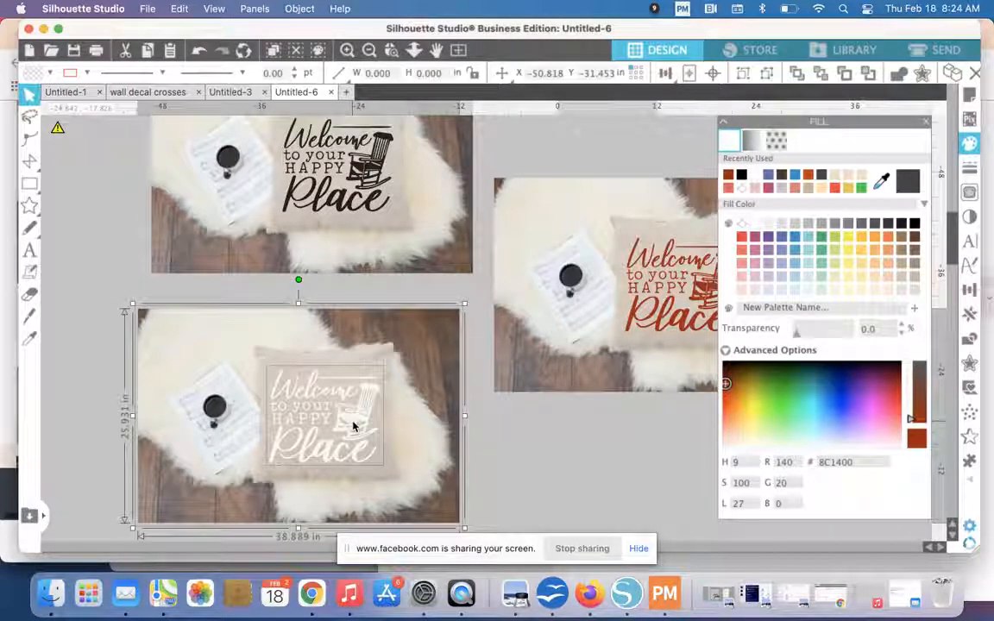
left_click(148, 11)
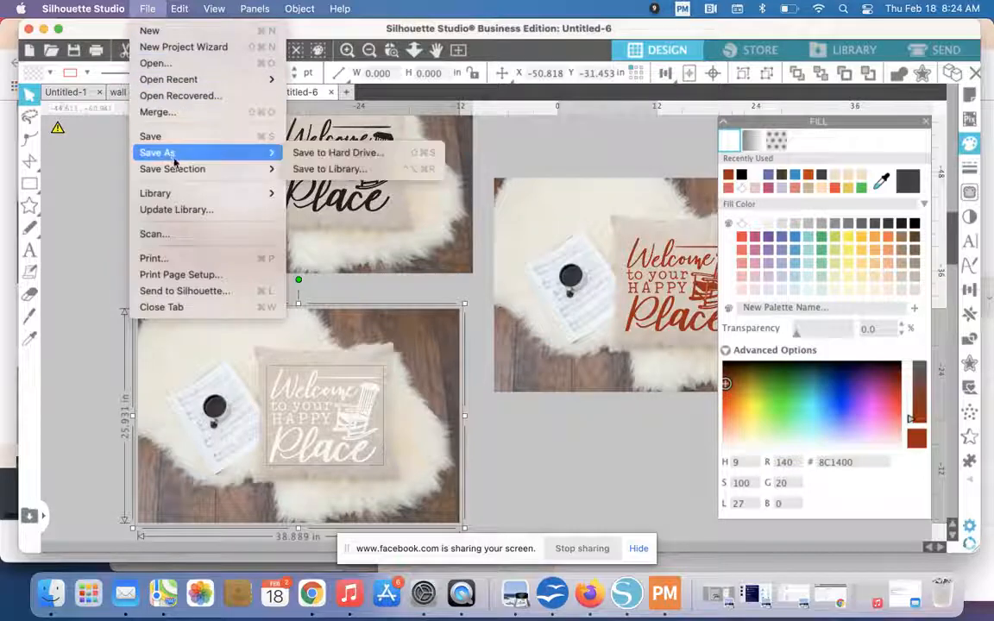
mouse_move(173, 179)
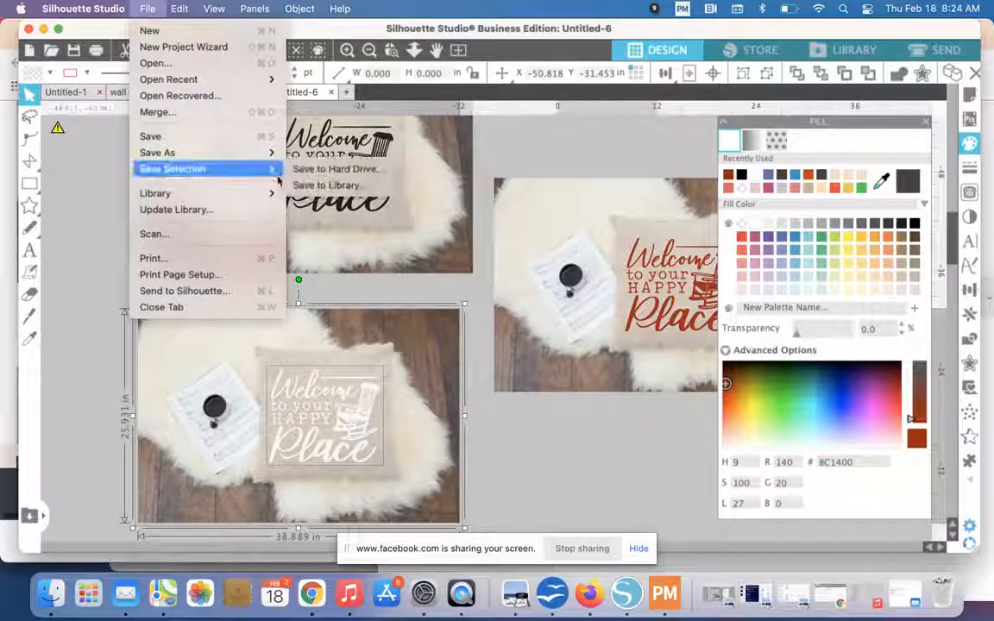
left_click(311, 169)
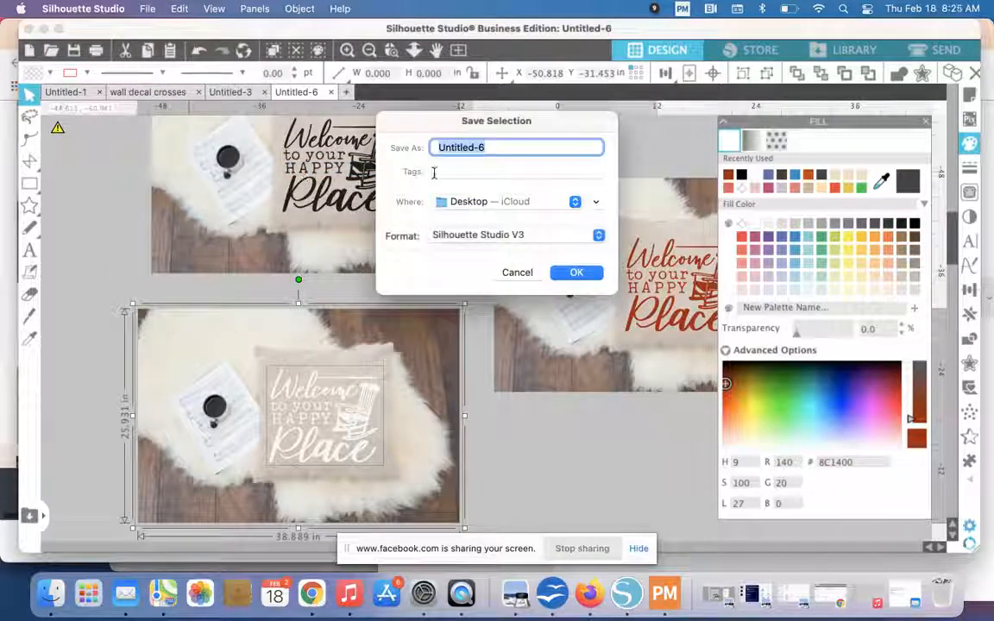
left_click(477, 236)
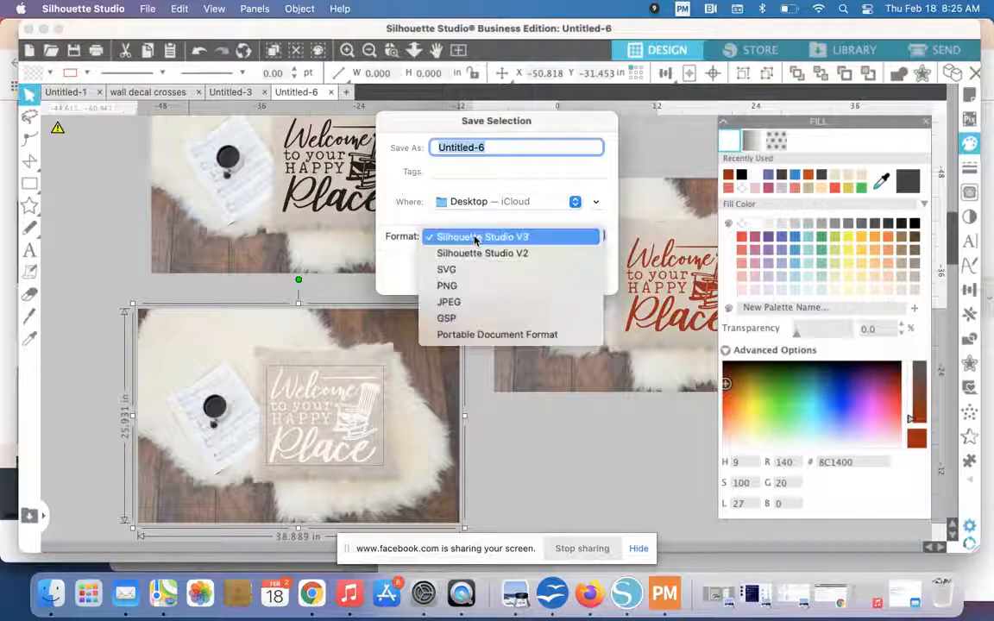
left_click(464, 302)
type("billow - white")
key("Return")
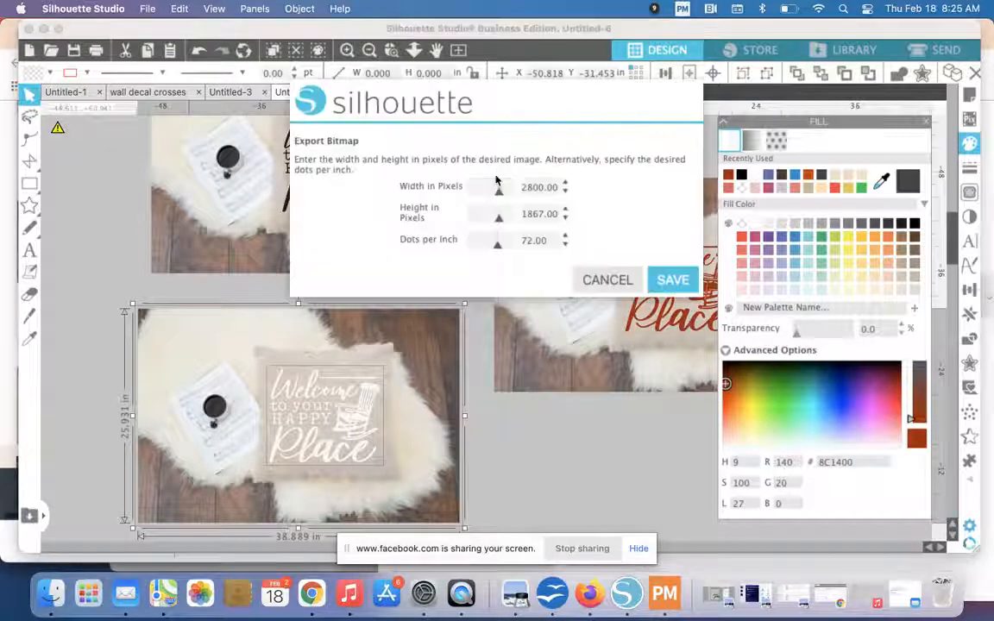
- Set the bitmap export resolution to 300 dots per inch and save the image
double_click(515, 239)
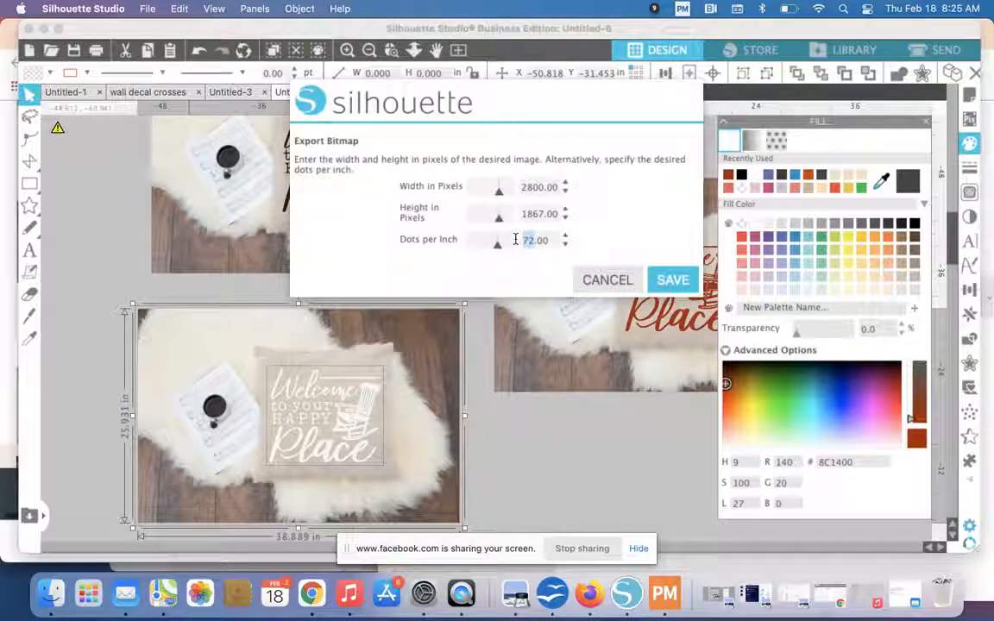
key("BackSpace")
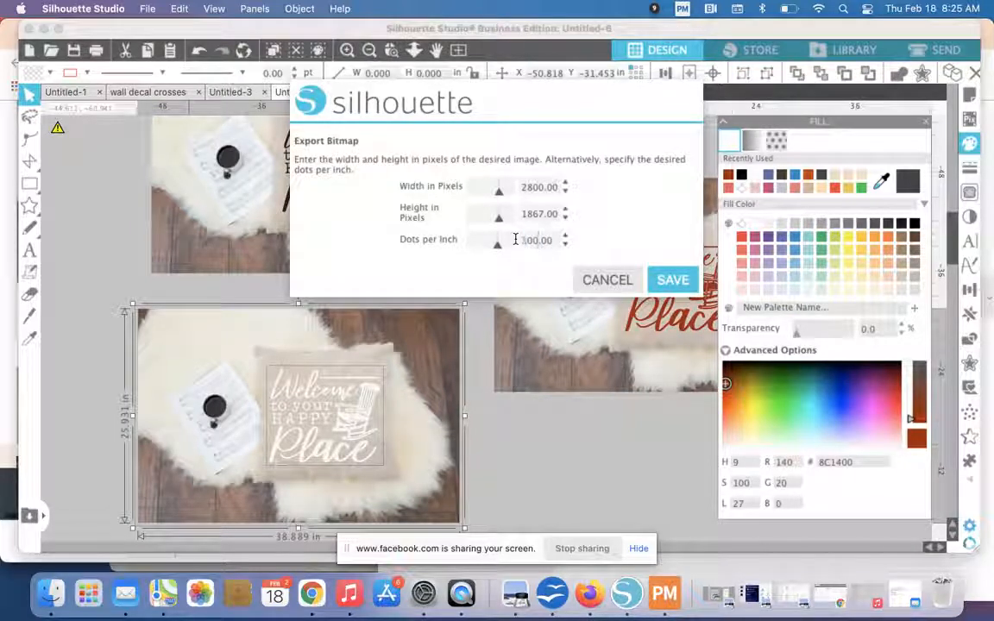
left_click(676, 283)
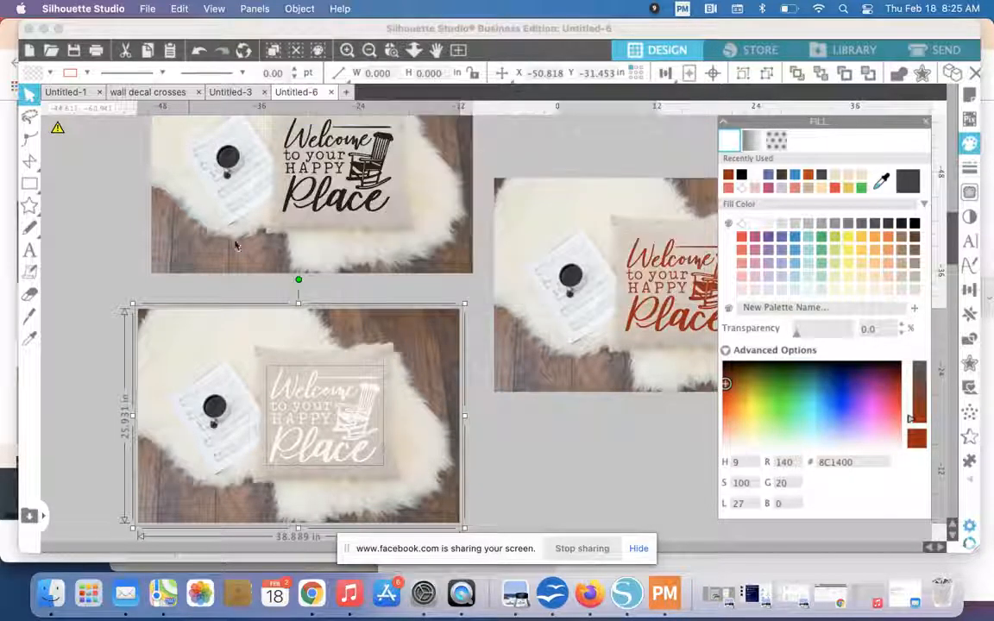
- Select the black-lettered design together with its beige pillow photo
left_click(151, 217)
scroll(134, 214, "up", 1)
left_click_drag(121, 159, 404, 232)
left_click(149, 10)
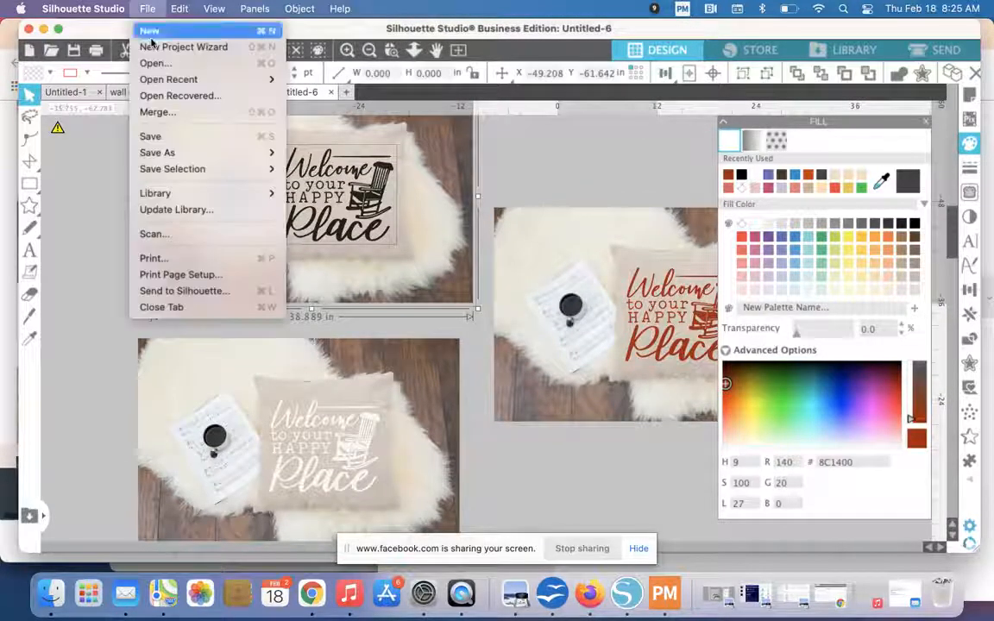
mouse_move(167, 170)
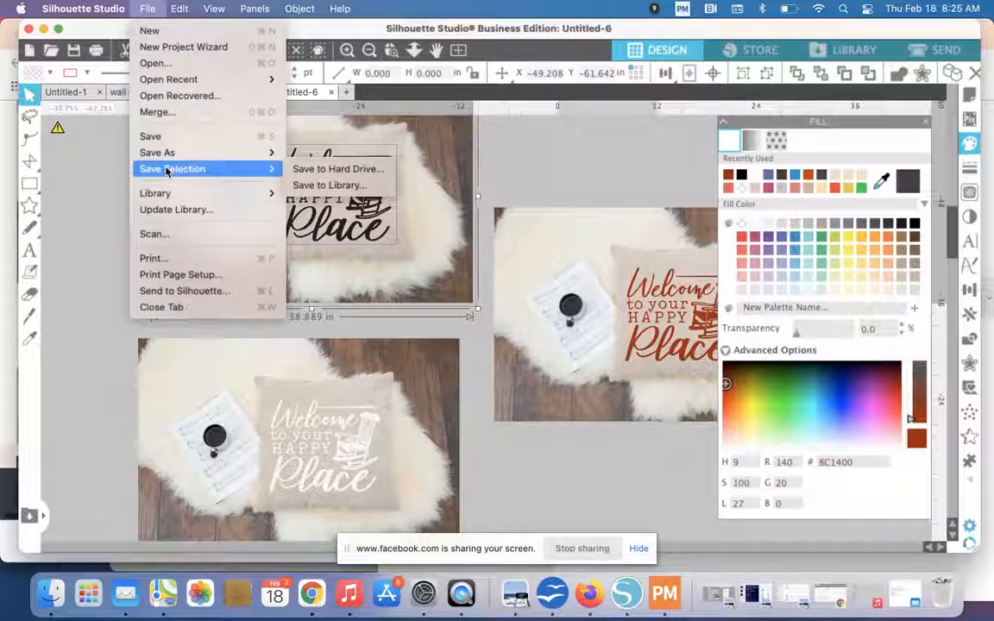
left_click(93, 189)
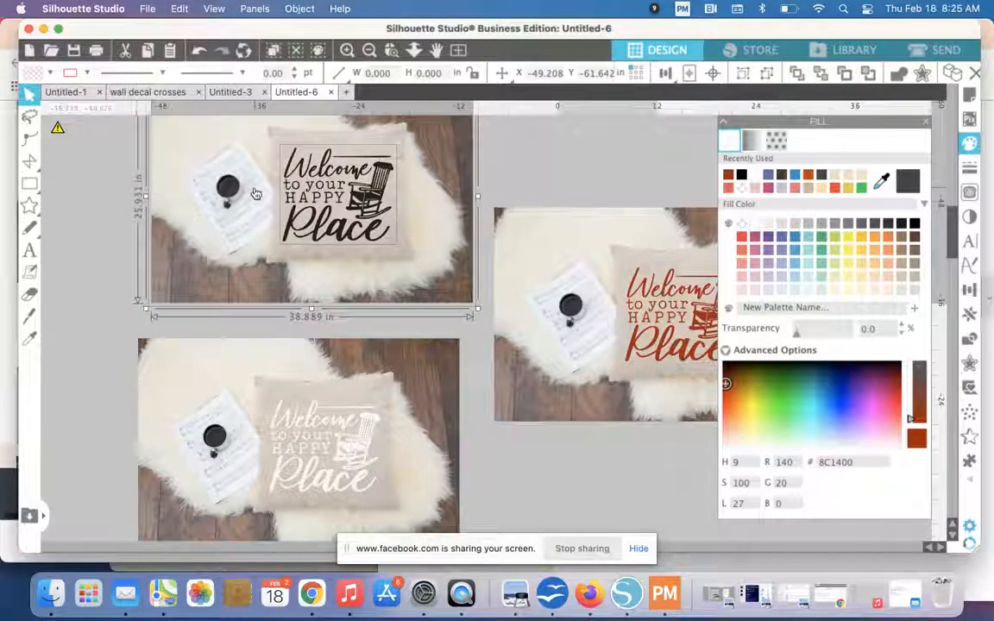
- Save only the selected black-lettered mockup to the hard drive as a JPEG named "pillow - black", changing its dots per inch before exporting
scroll(255, 193, "up", 2)
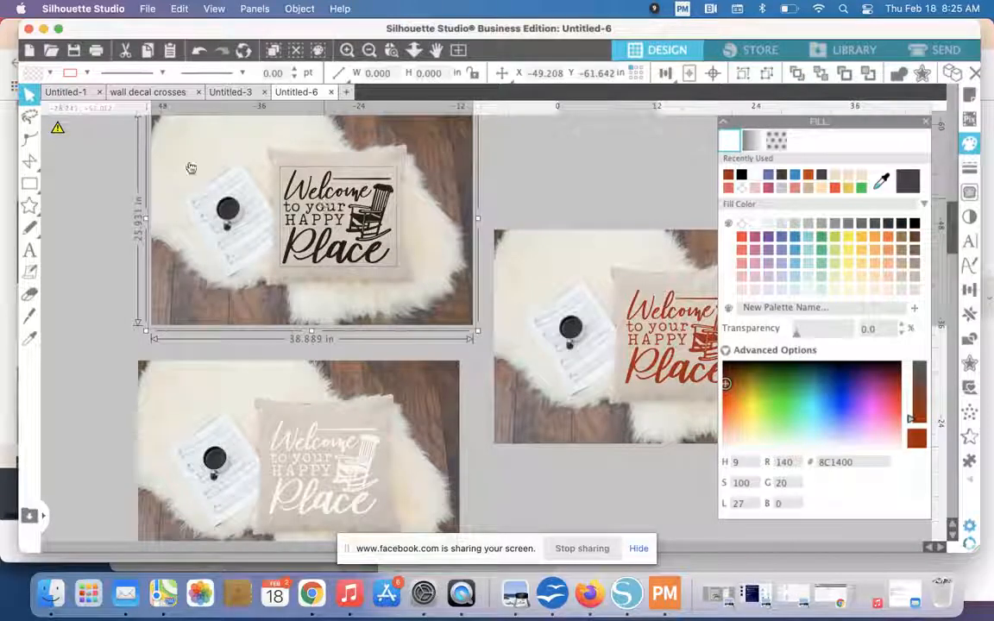
left_click(148, 9)
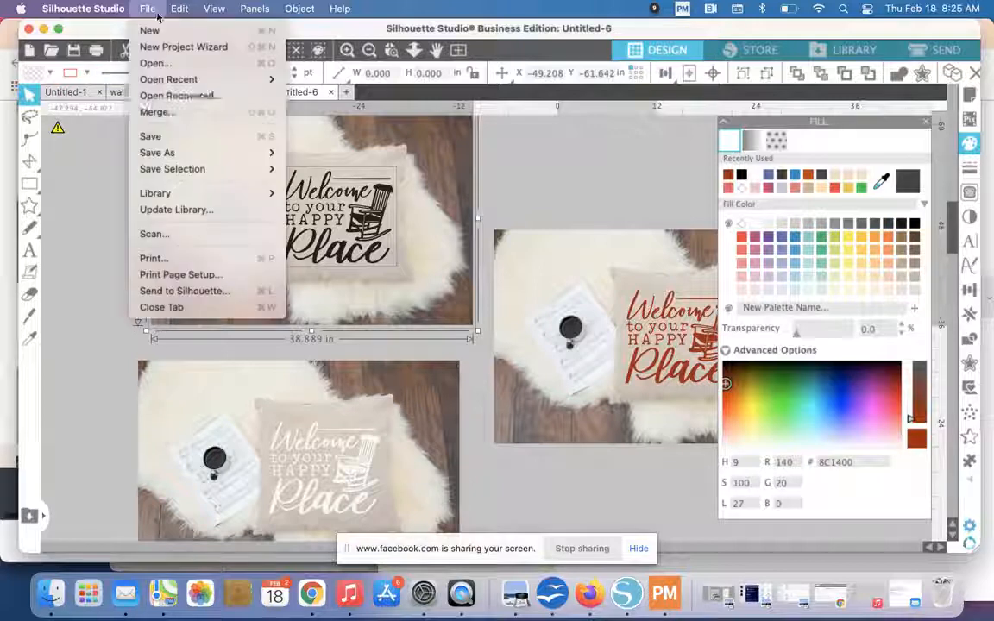
mouse_move(168, 167)
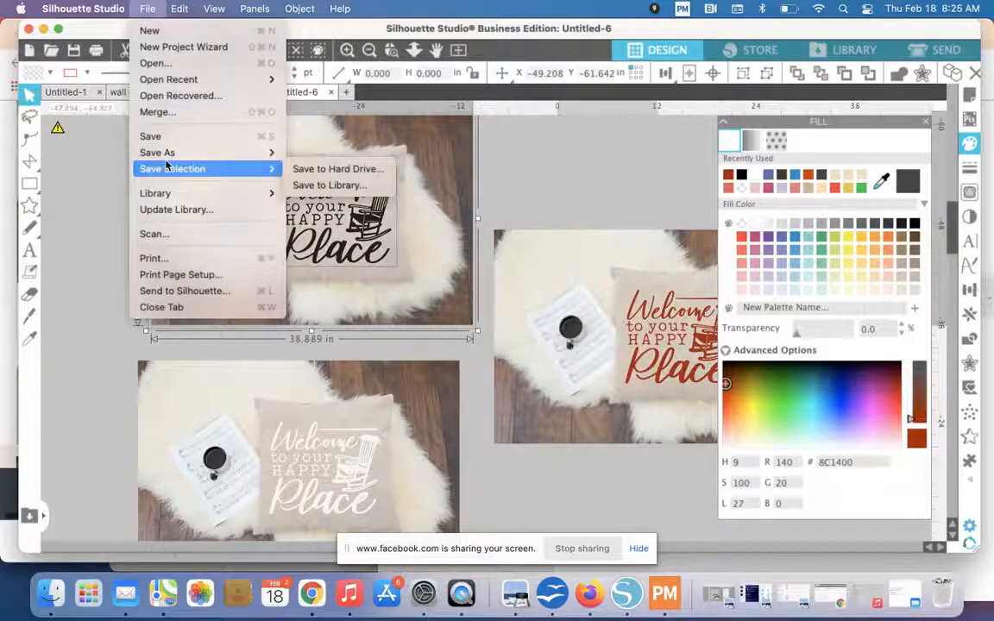
left_click(319, 168)
type("pillow - black")
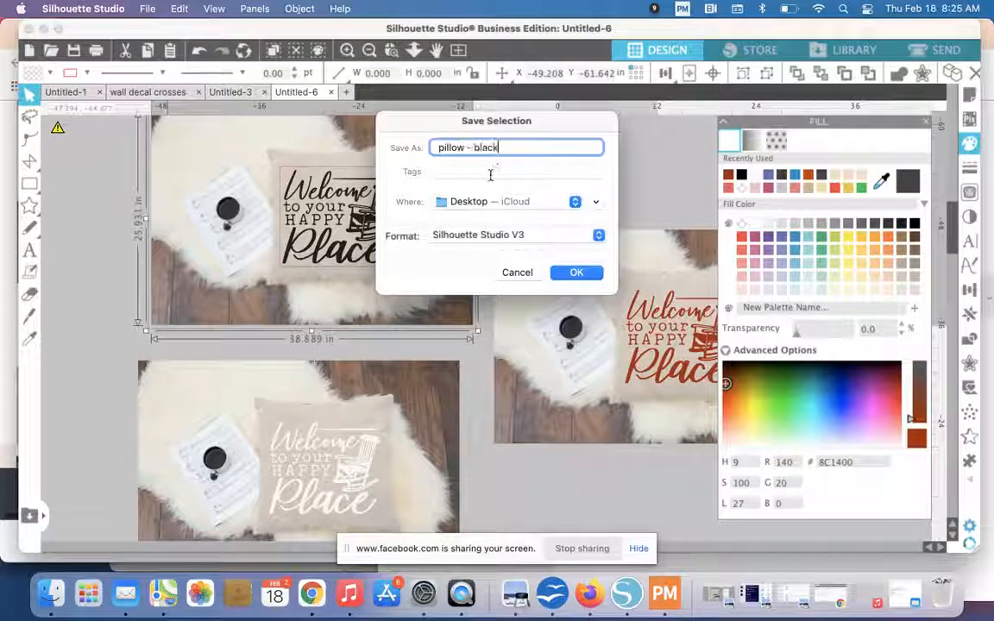
left_click(473, 234)
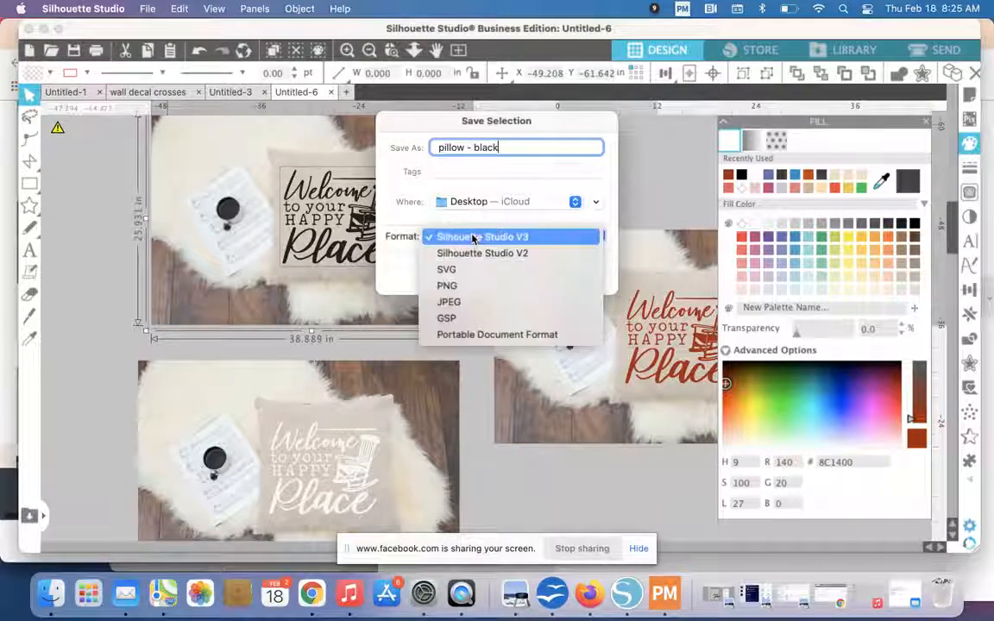
left_click(469, 302)
left_click(576, 273)
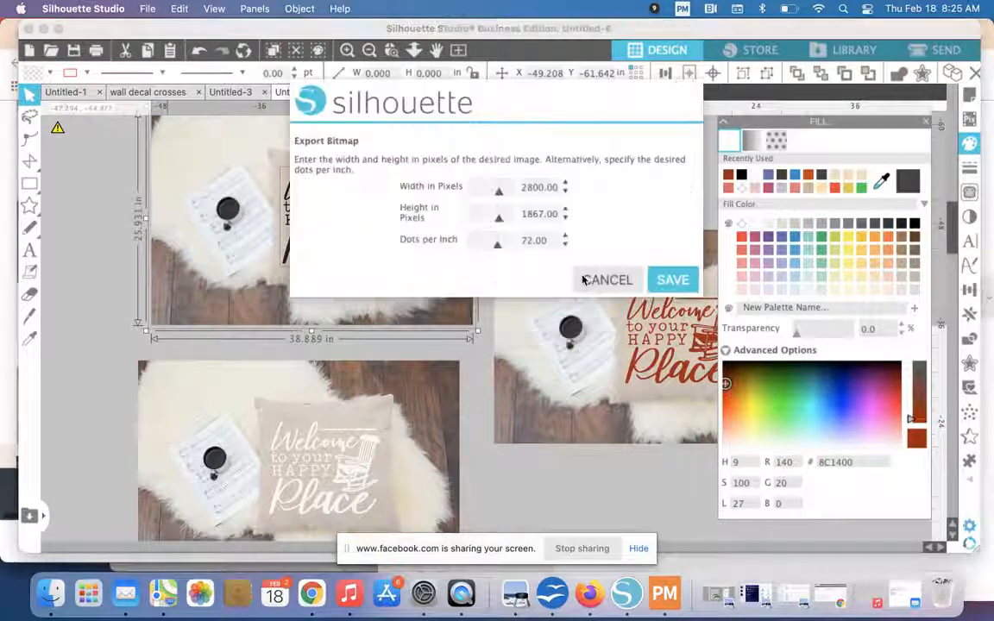
double_click(522, 240)
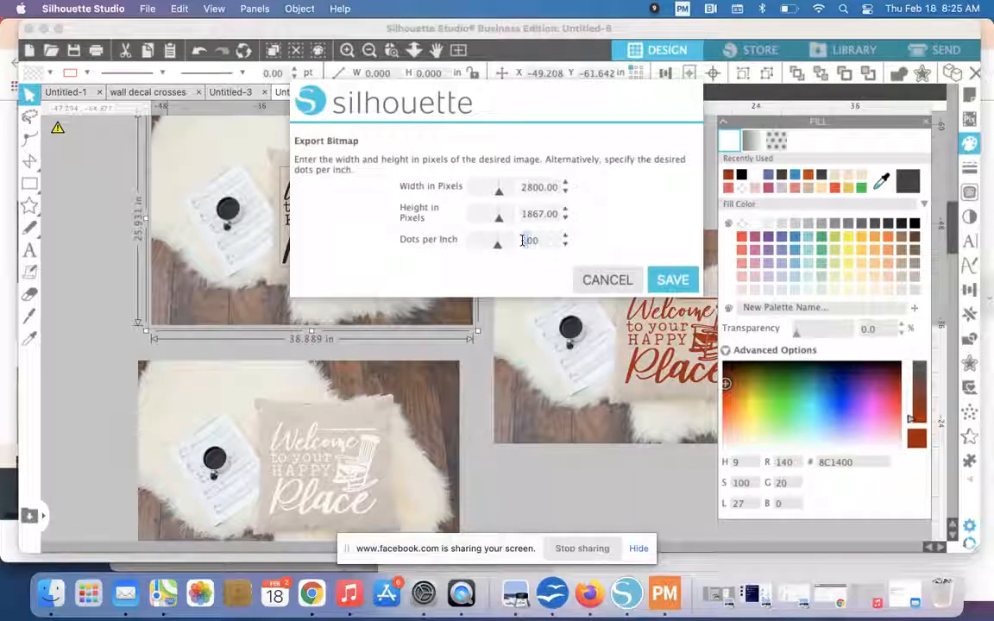
left_click(672, 279)
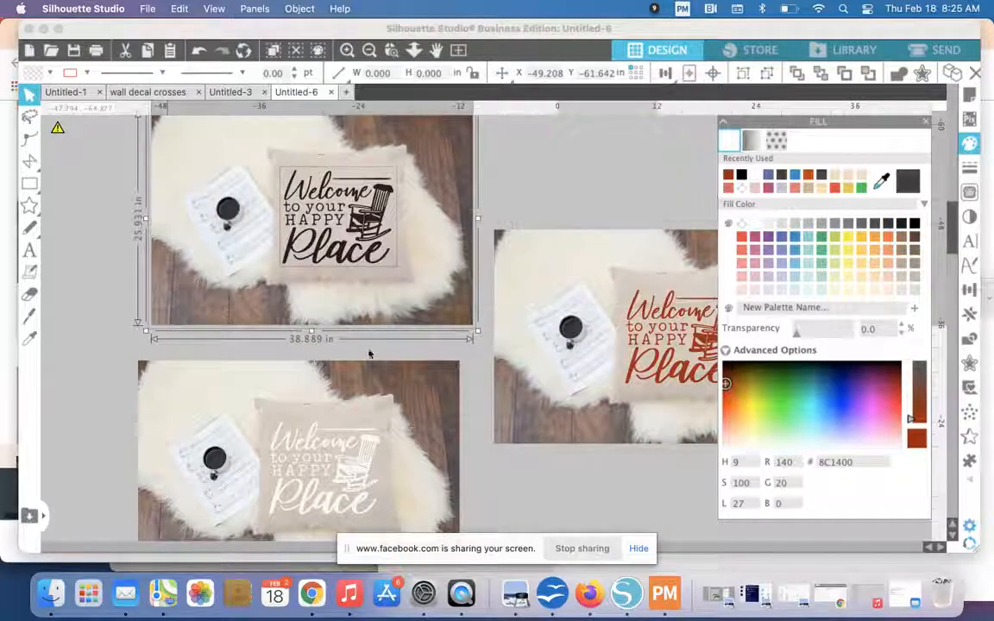
- Switch to Finder and inspect the exported files "pillow - black.jpg" and "pillow - white.jpg" from the Desktop folder
left_click(50, 593)
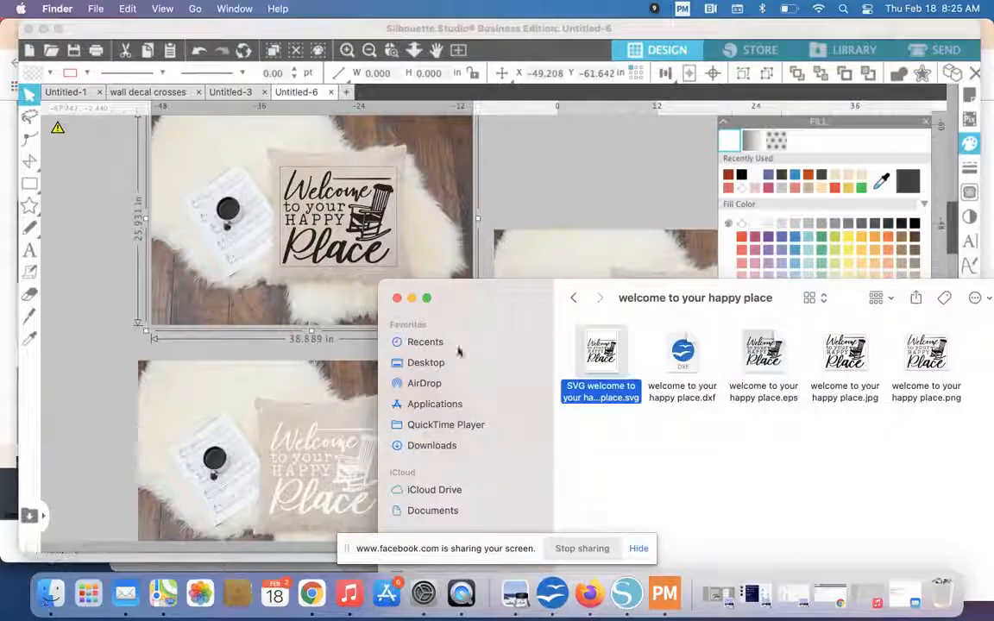
left_click(429, 365)
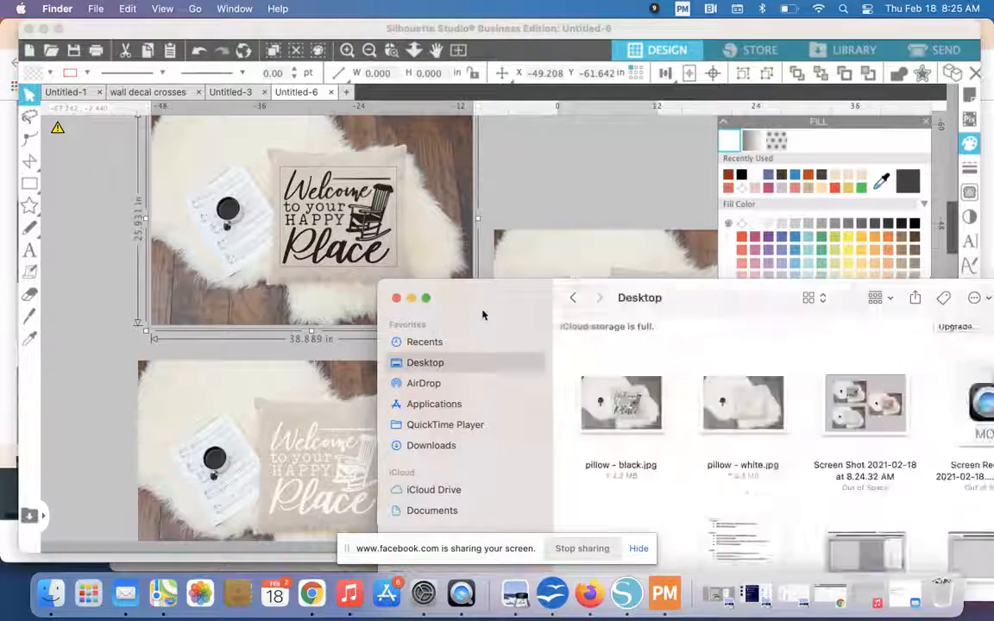
left_click_drag(485, 318, 327, 156)
double_click(456, 267)
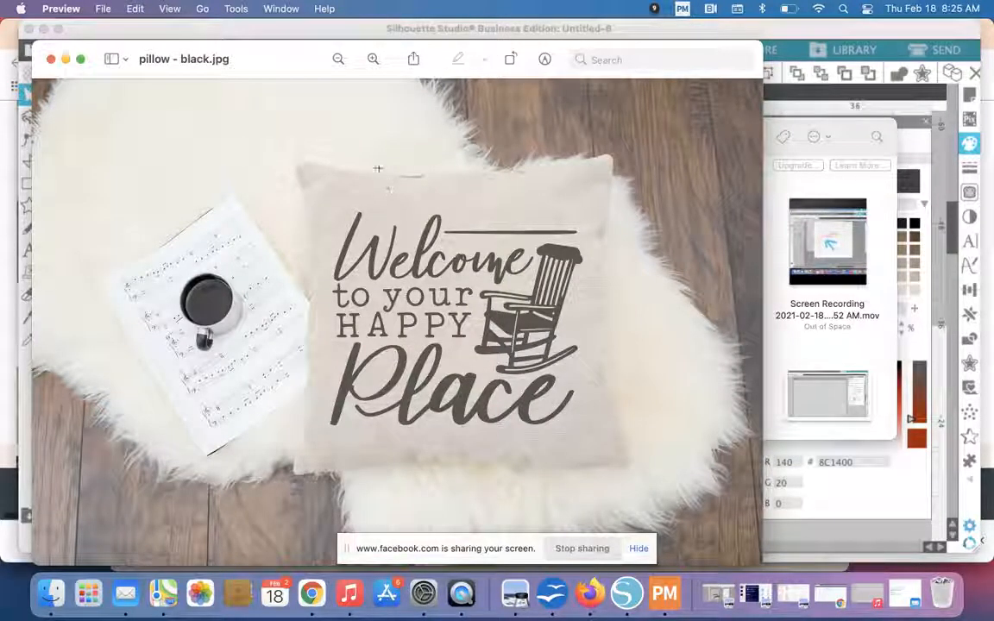
left_click(50, 59)
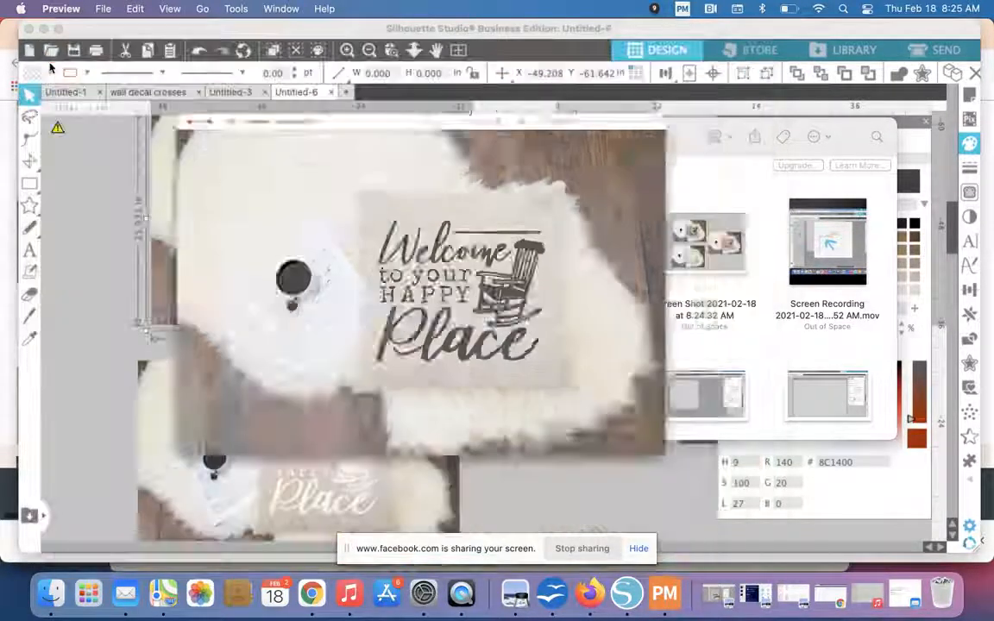
double_click(580, 245)
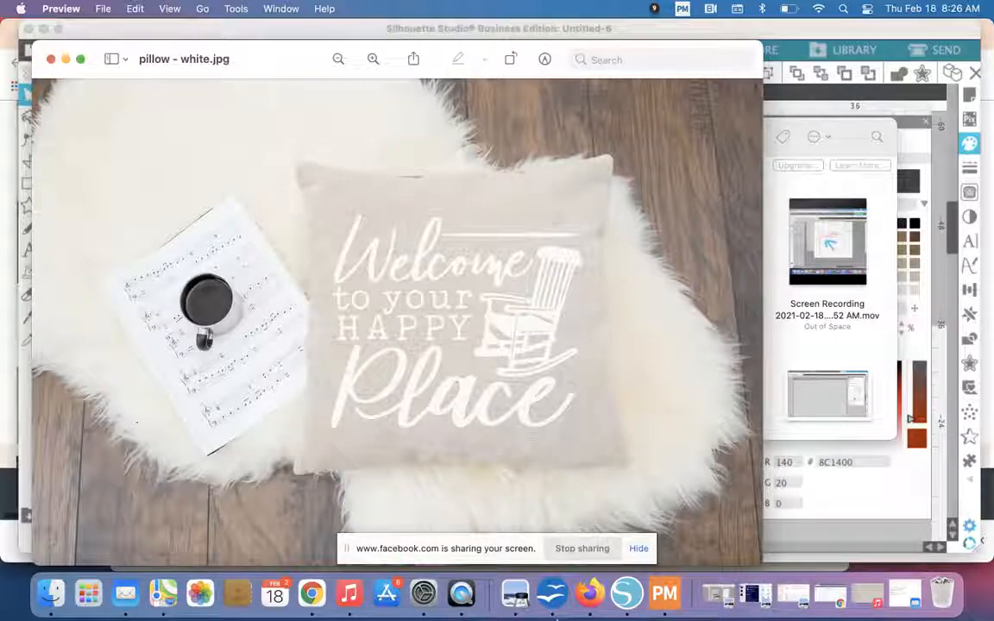
- Switch to Silhouette Studio, view the Mr & Mrs pillow mockup in Untitled-3, and return to the colored mockups in Untitled-6
left_click(624, 606)
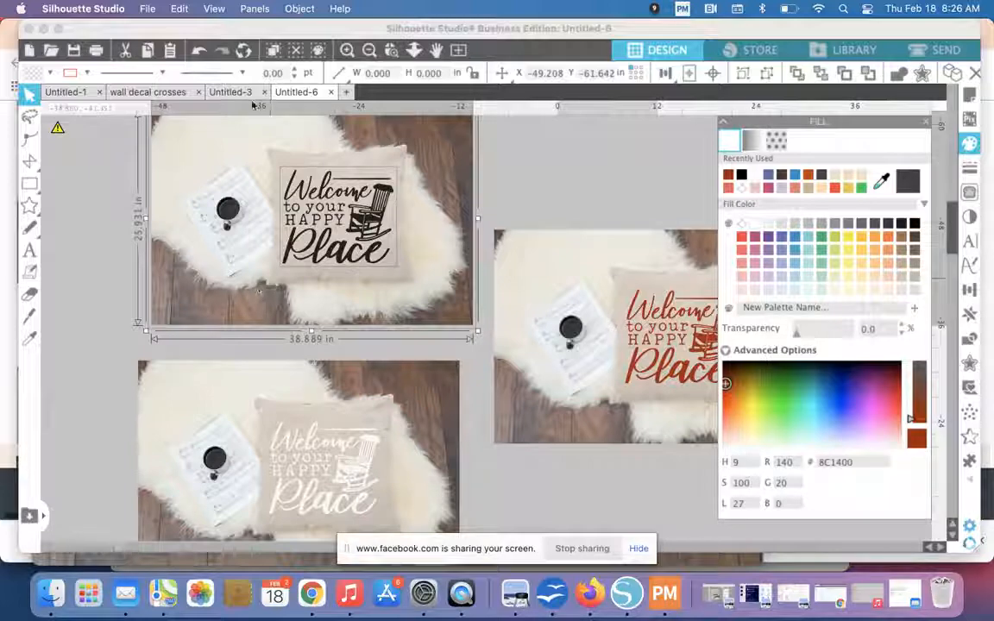
left_click(370, 50)
left_click(231, 92)
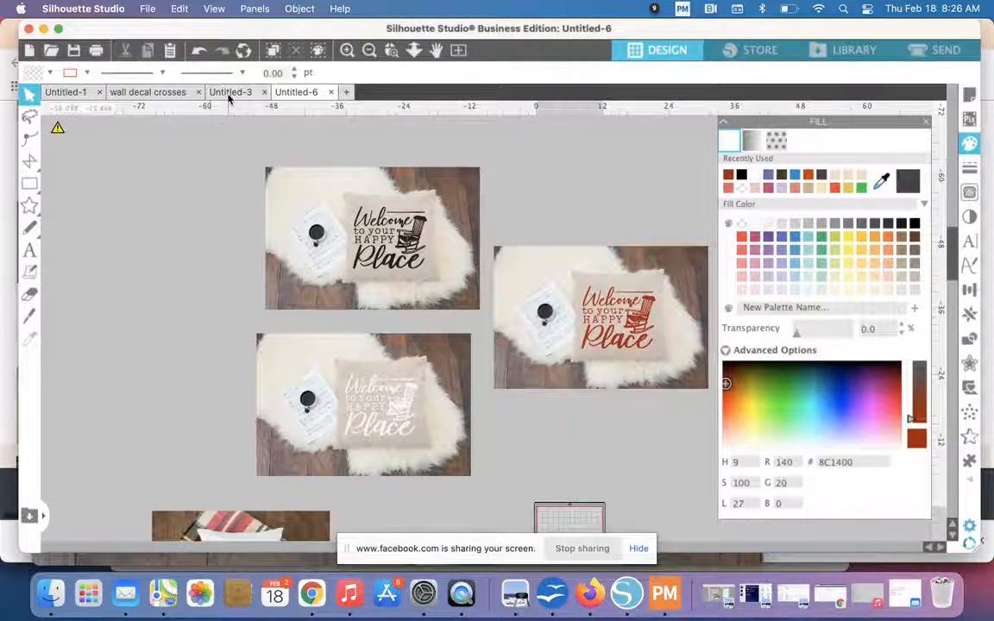
left_click(230, 92)
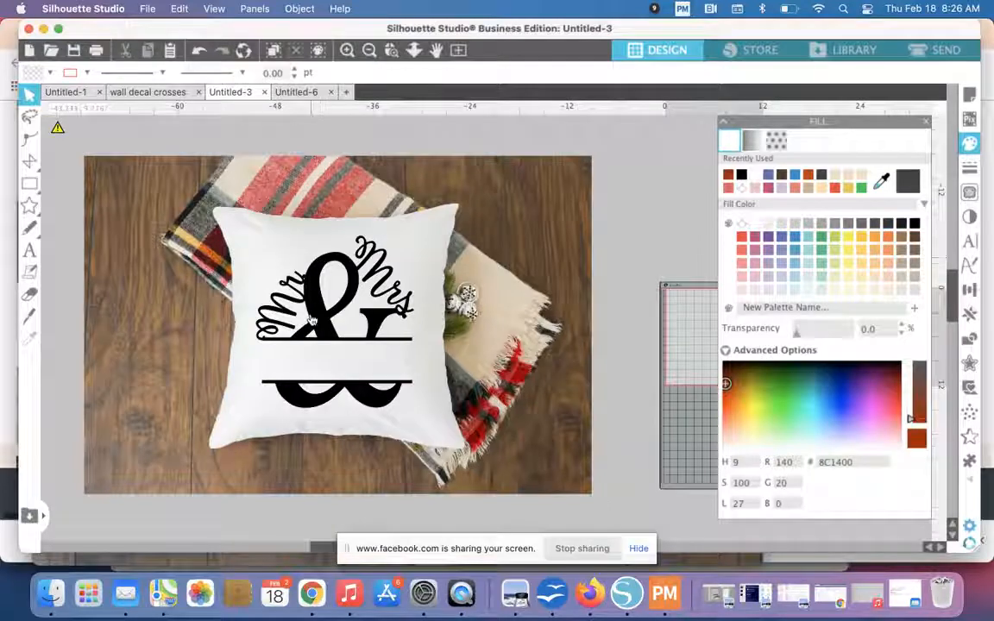
left_click(302, 94)
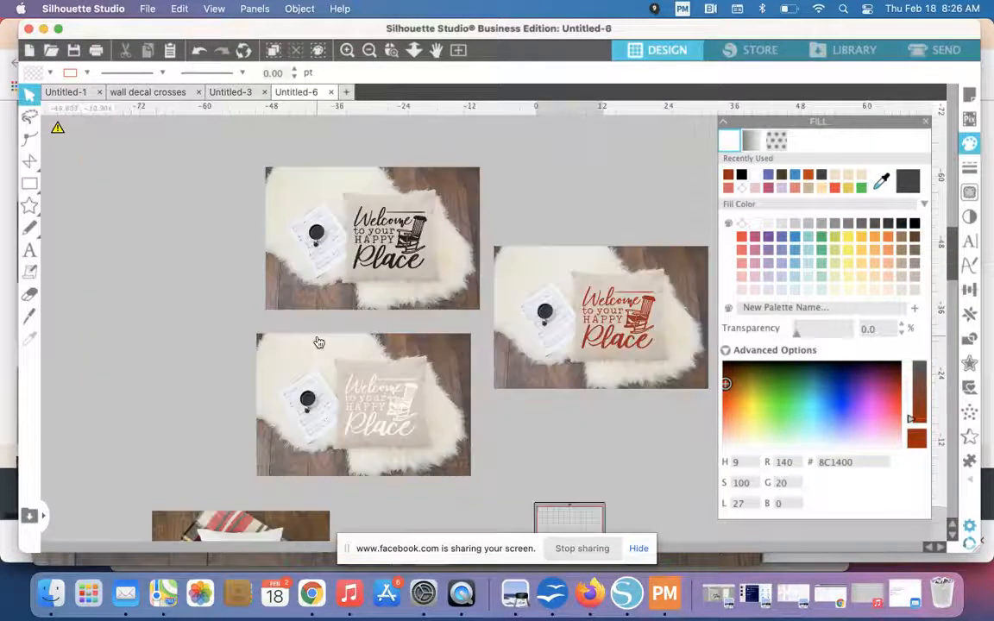
- Move the beige pillow photo away from the dark red design and place the design on the white pillow in the plaid-blanket photo
scroll(318, 344, "down", 5)
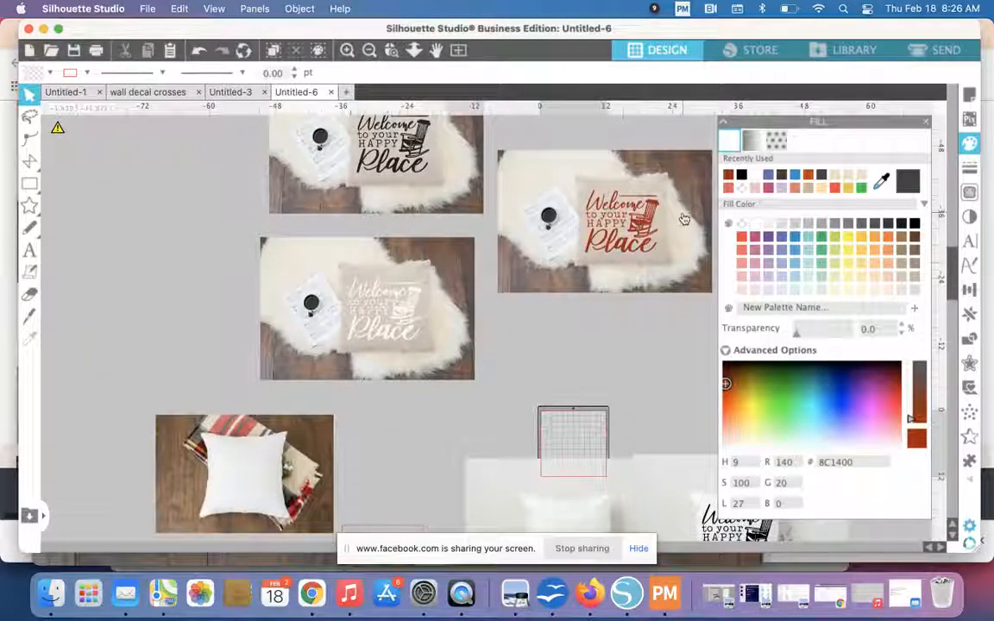
left_click(656, 222)
left_click_drag(673, 244, 285, 460)
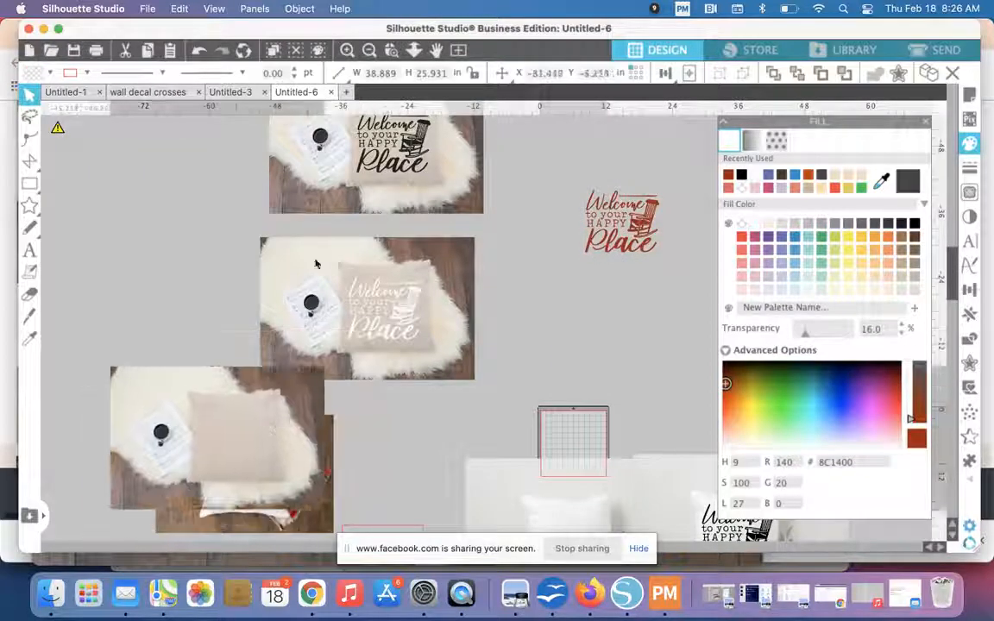
left_click(608, 257)
left_click_drag(608, 257, 265, 485)
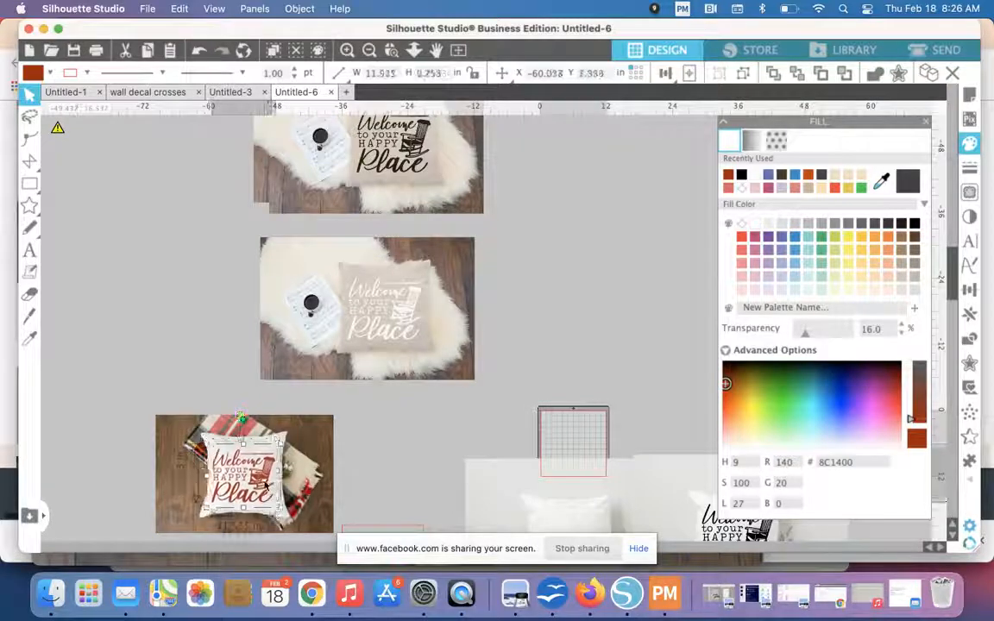
- Fine-tune the dark red design's position on the white pillow and select the plaid-blanket photo
scroll(268, 485, "down", 10)
scroll(285, 362, "left", 3)
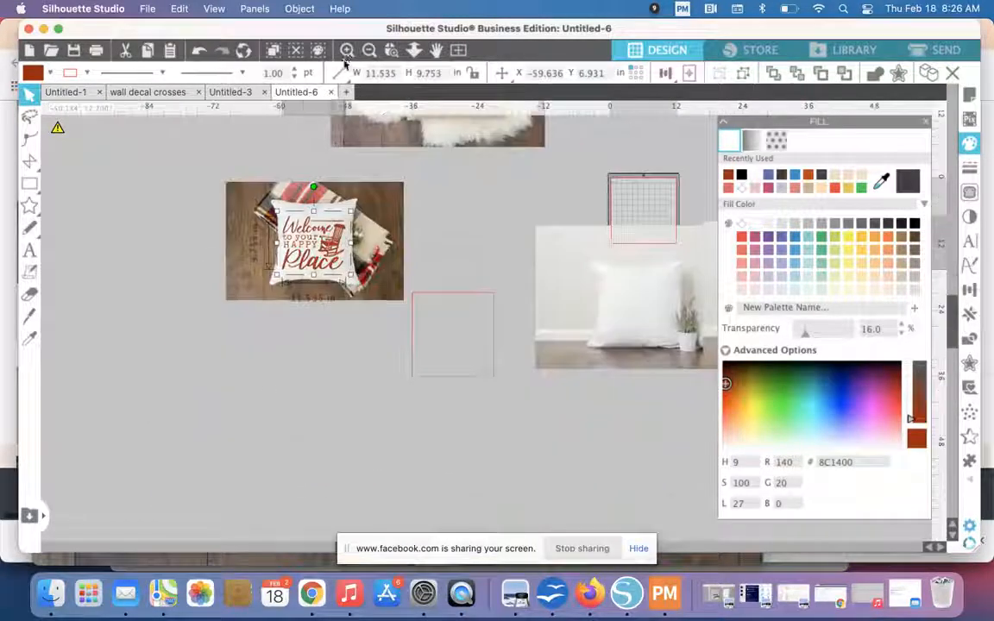
left_click(346, 50)
left_click_drag(267, 209, 265, 205)
left_click(224, 337)
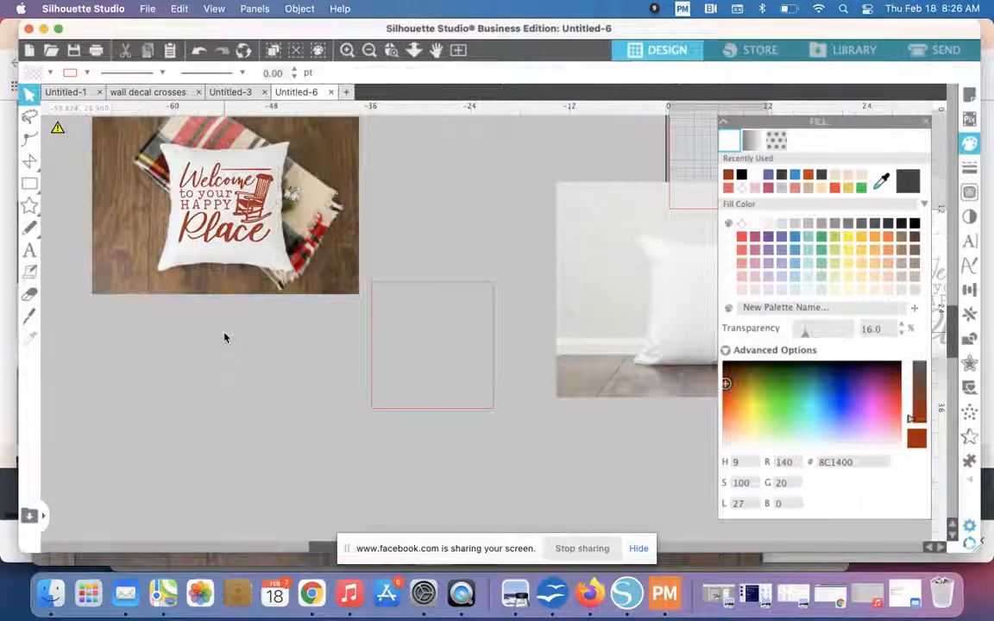
scroll(235, 341, "up", 2)
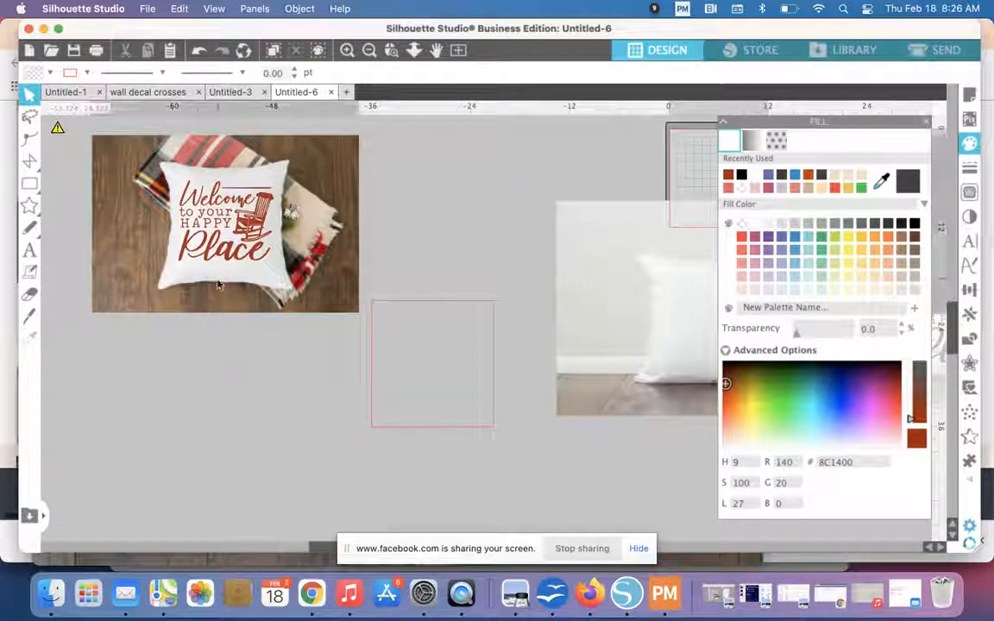
left_click(220, 290)
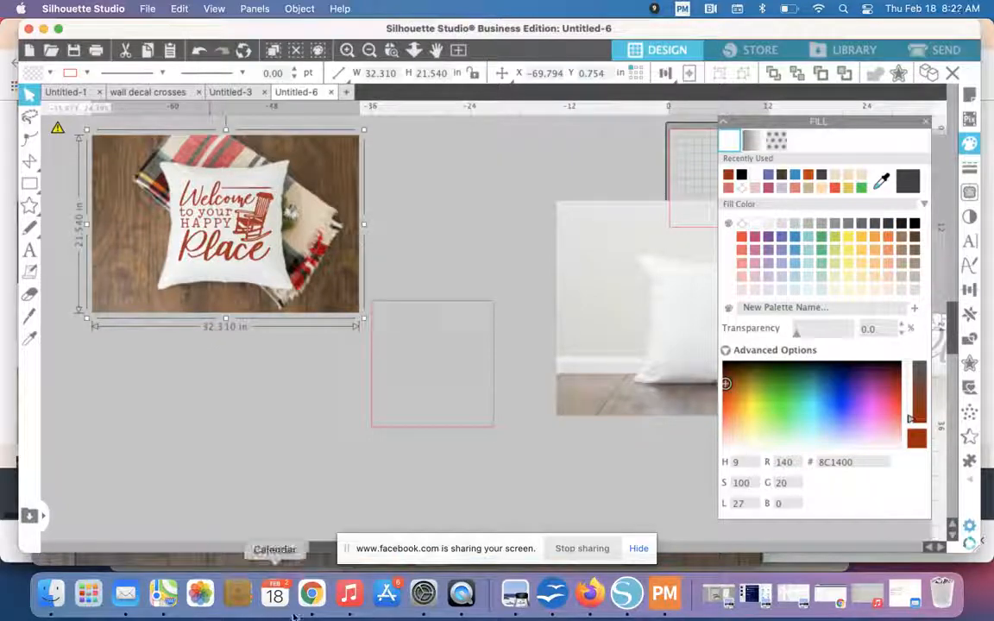
- Switch to Chrome and examine the pillow designs, styled photos and purchase details on the 1 Day Only Throwback Pillow Design Bundle page
left_click(312, 592)
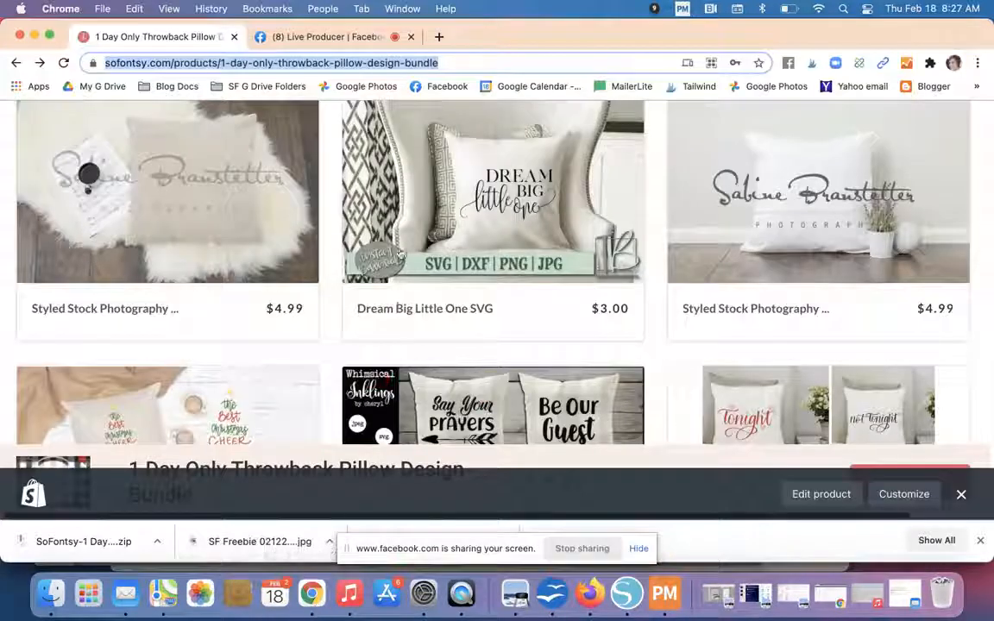
scroll(395, 344, "up", 2)
scroll(398, 233, "down", 10)
scroll(399, 234, "up", 10)
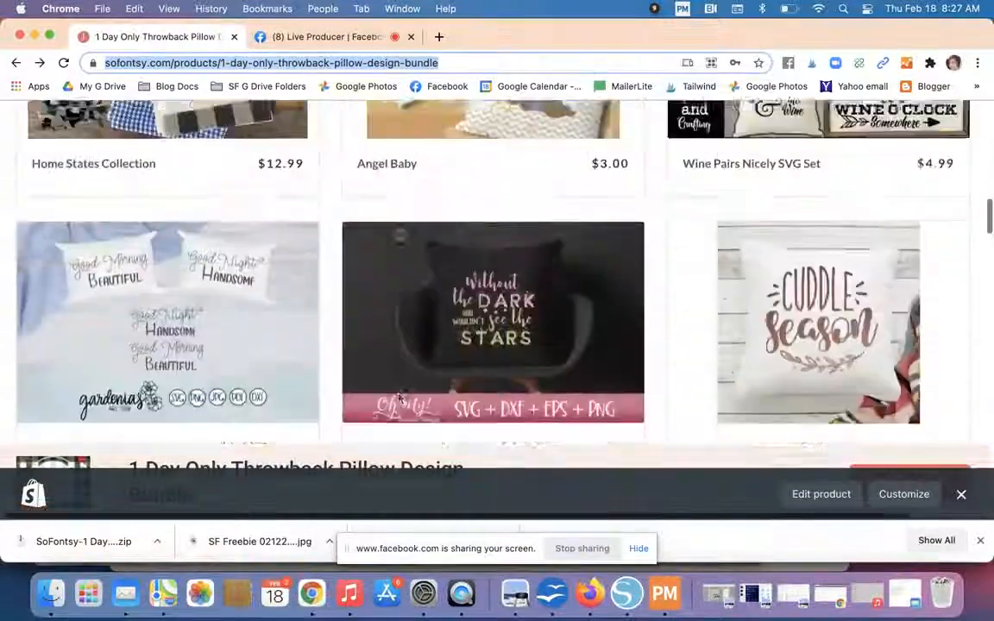
scroll(400, 235, "down", 3)
scroll(400, 235, "down", 5)
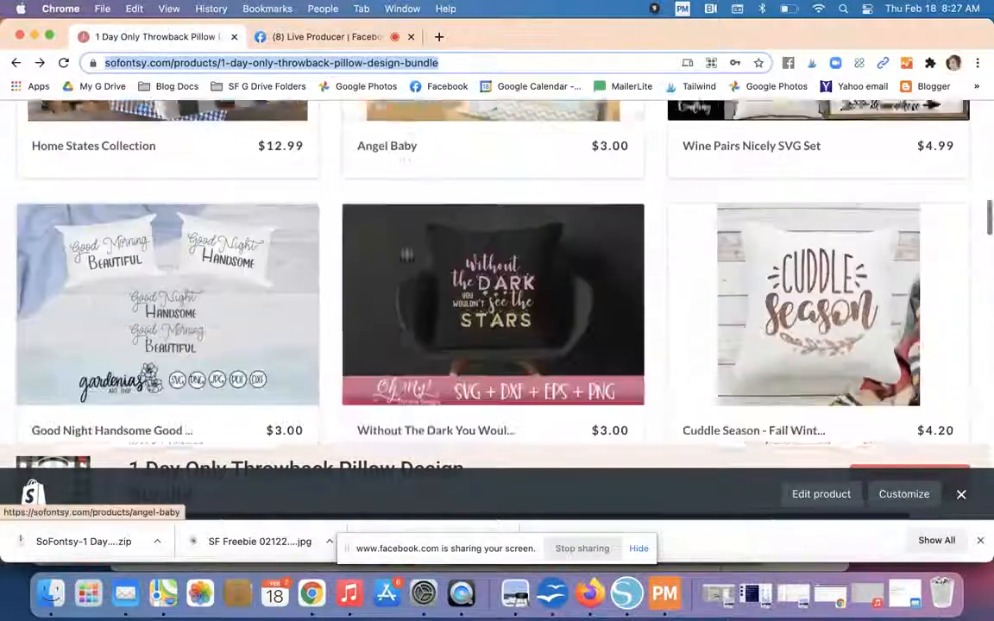
scroll(403, 250, "down", 5)
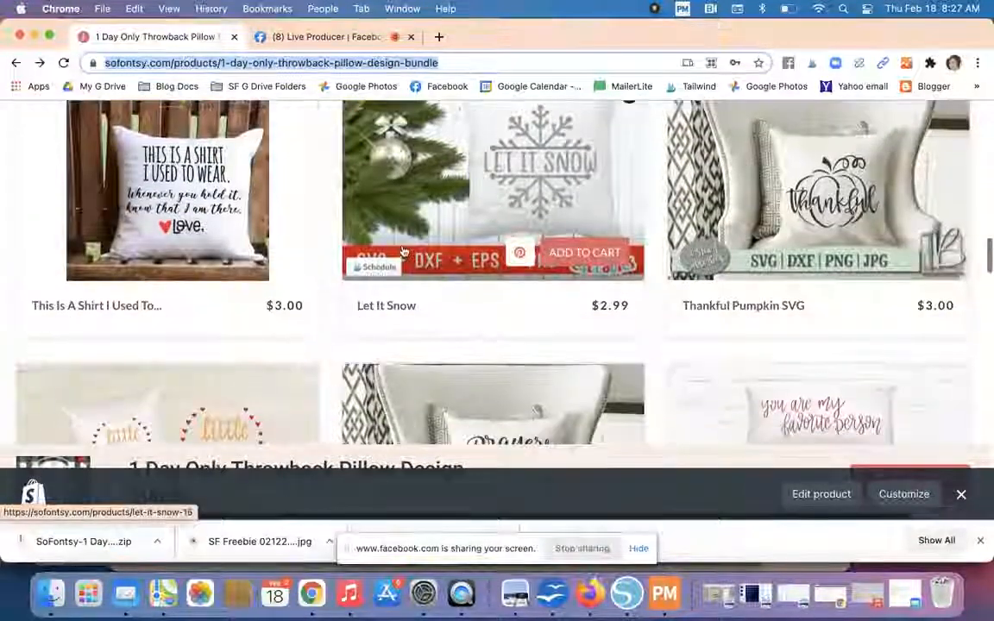
scroll(403, 250, "up", 2)
scroll(403, 250, "down", 8)
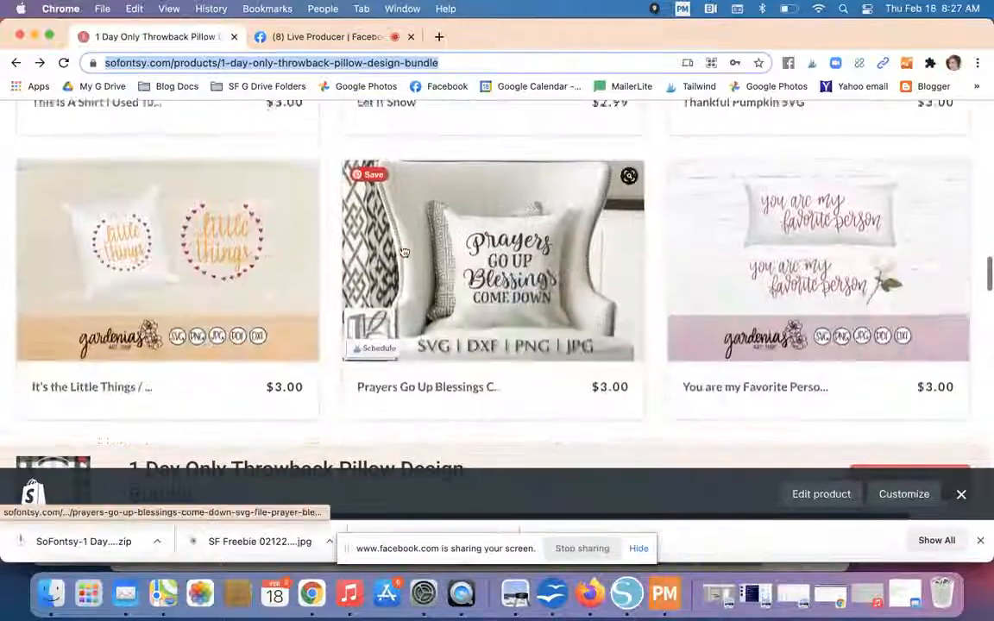
scroll(403, 250, "down", 5)
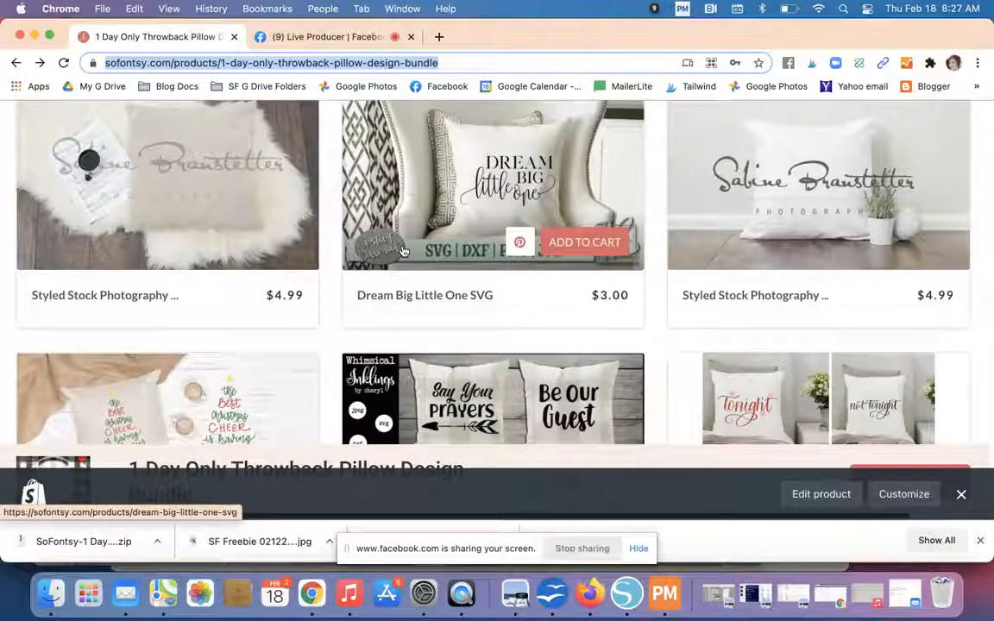
scroll(403, 250, "down", 6)
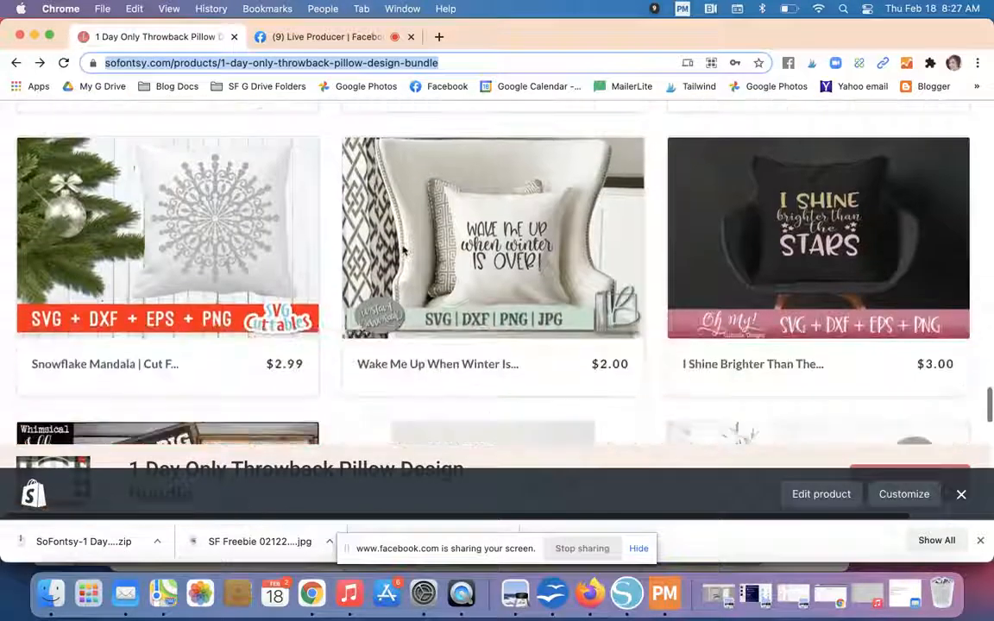
mouse_move(596, 247)
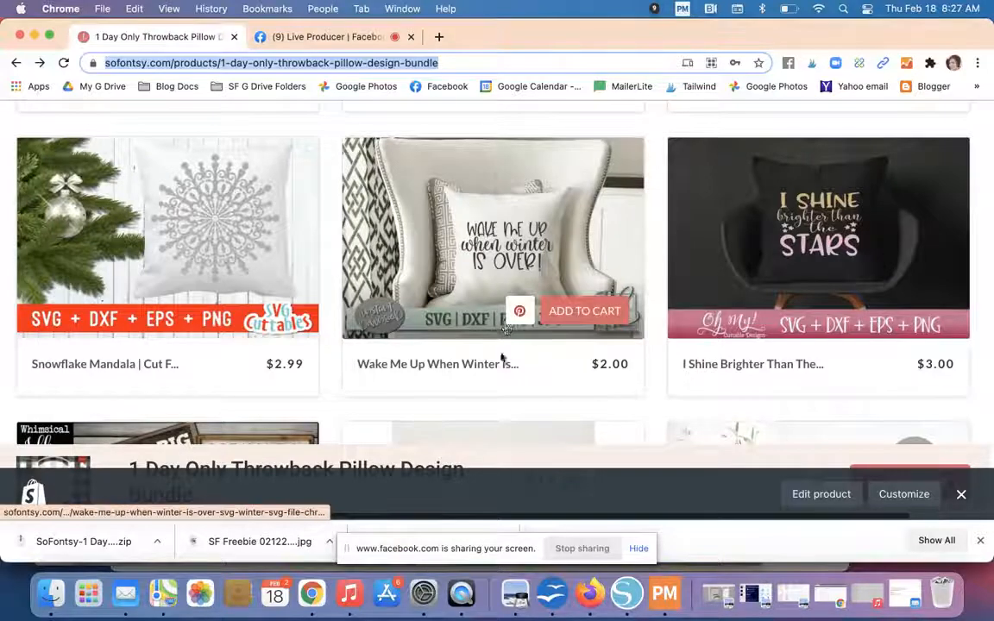
scroll(503, 373, "down", 5)
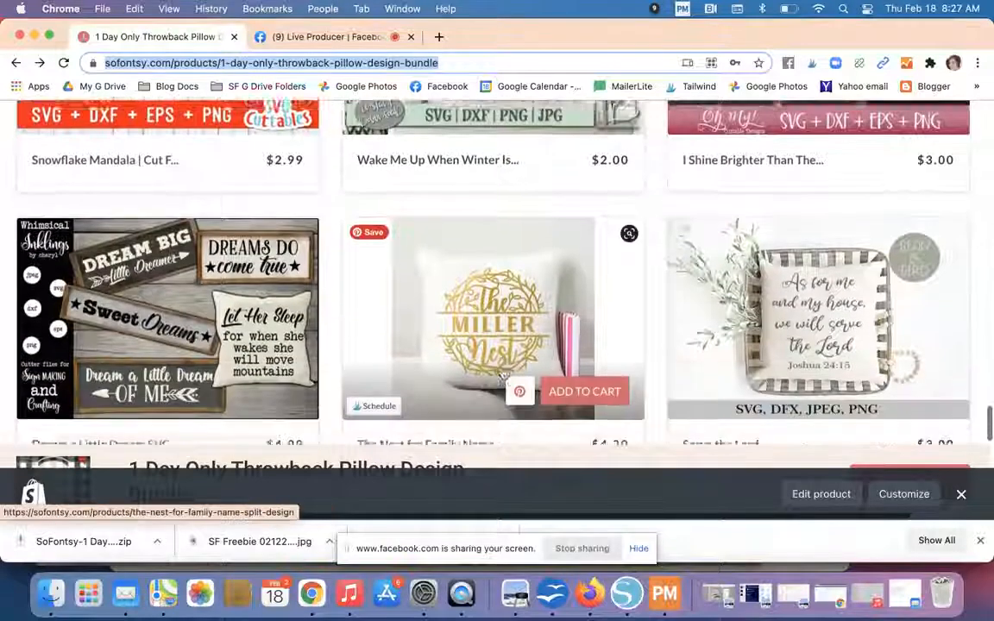
scroll(504, 379, "down", 5)
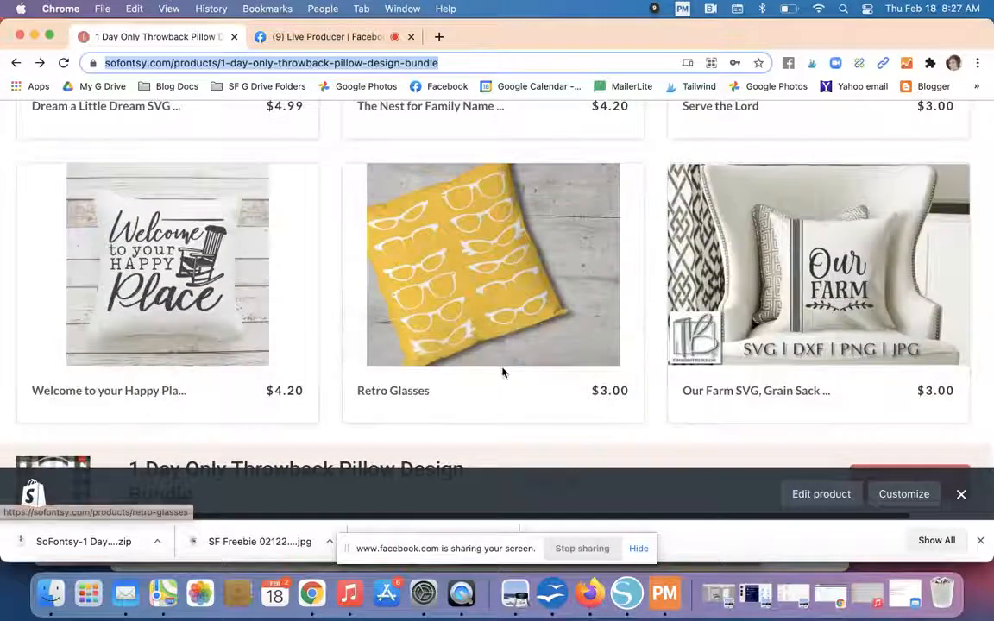
scroll(504, 373, "up", 15)
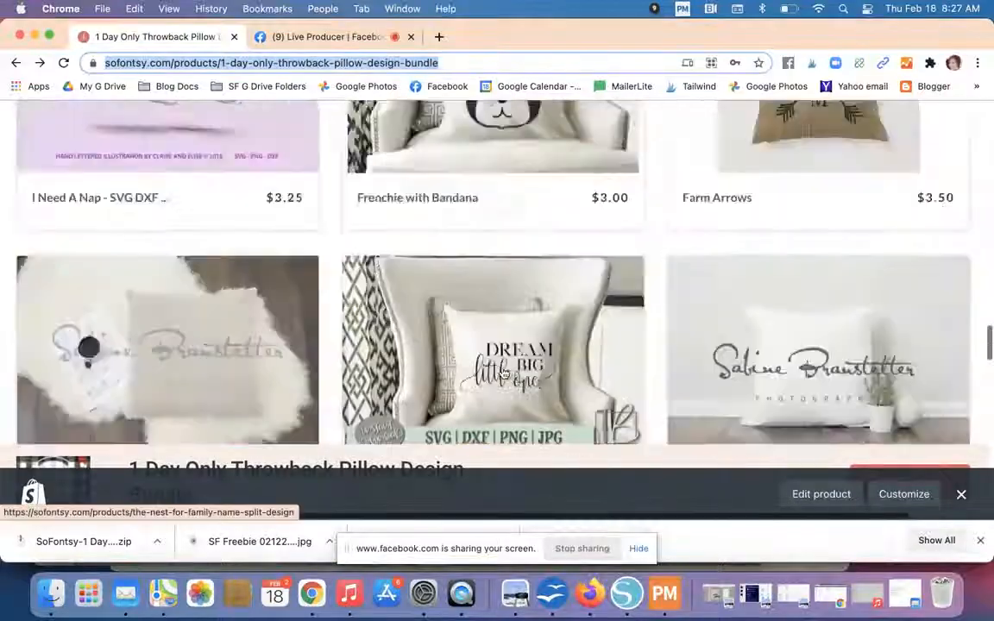
scroll(504, 373, "up", 15)
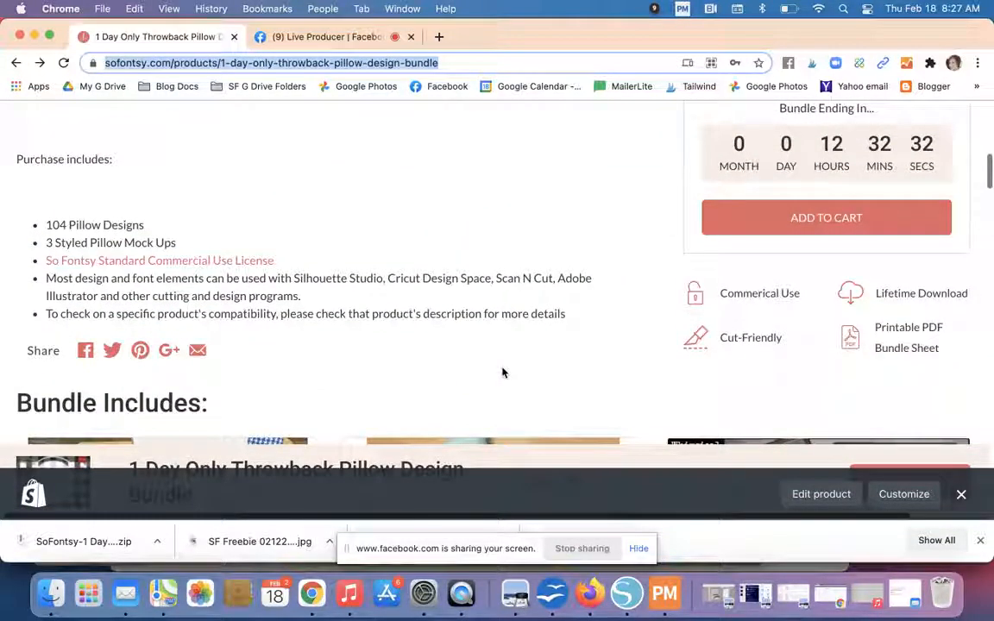
- Switch to QuickTime Player and reposition its Movie Recording window over the bundle page
left_click(462, 594)
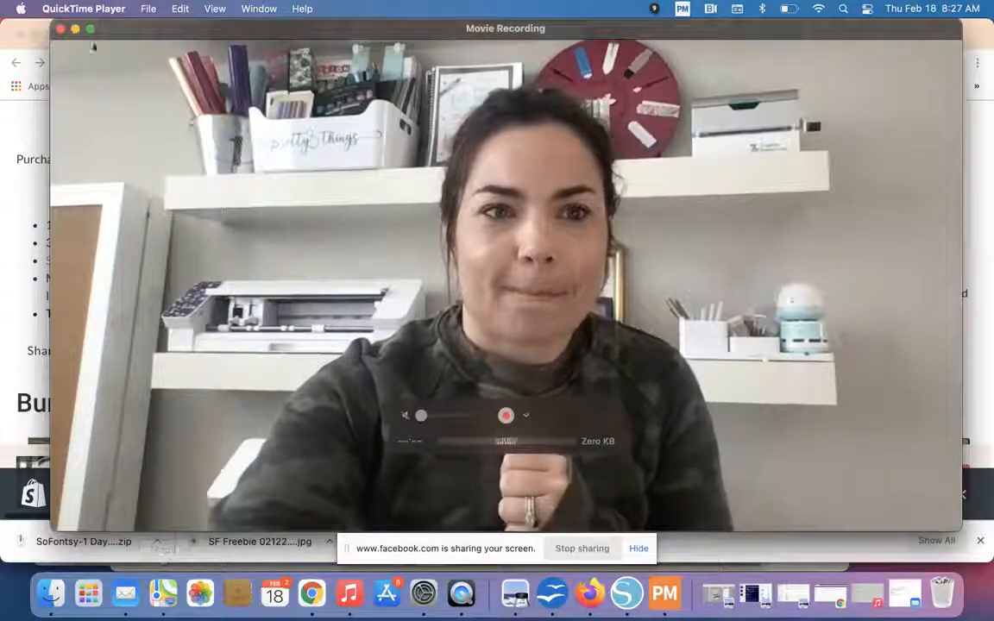
left_click_drag(120, 29, 148, 67)
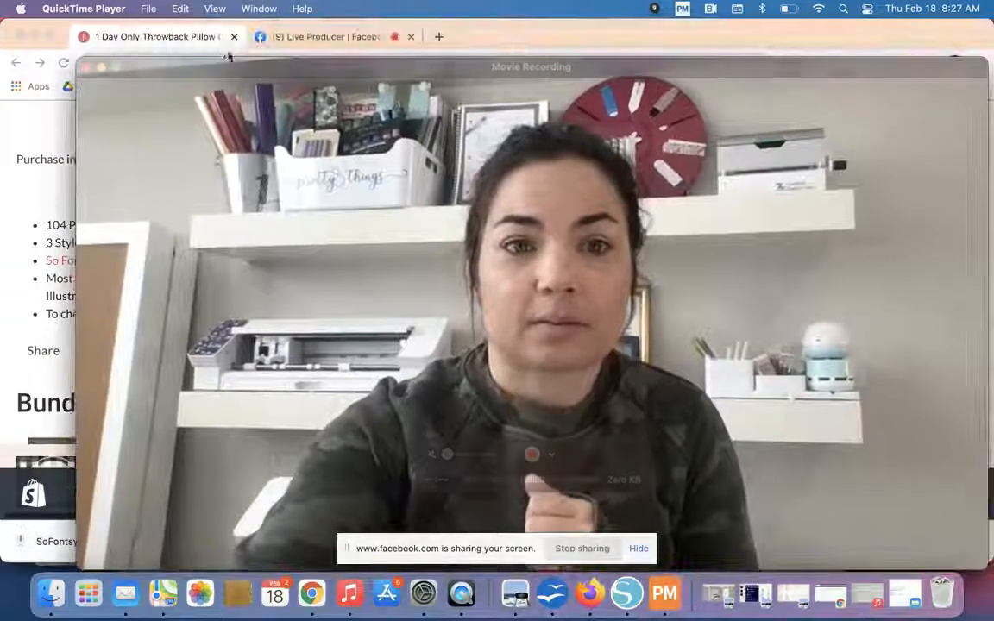